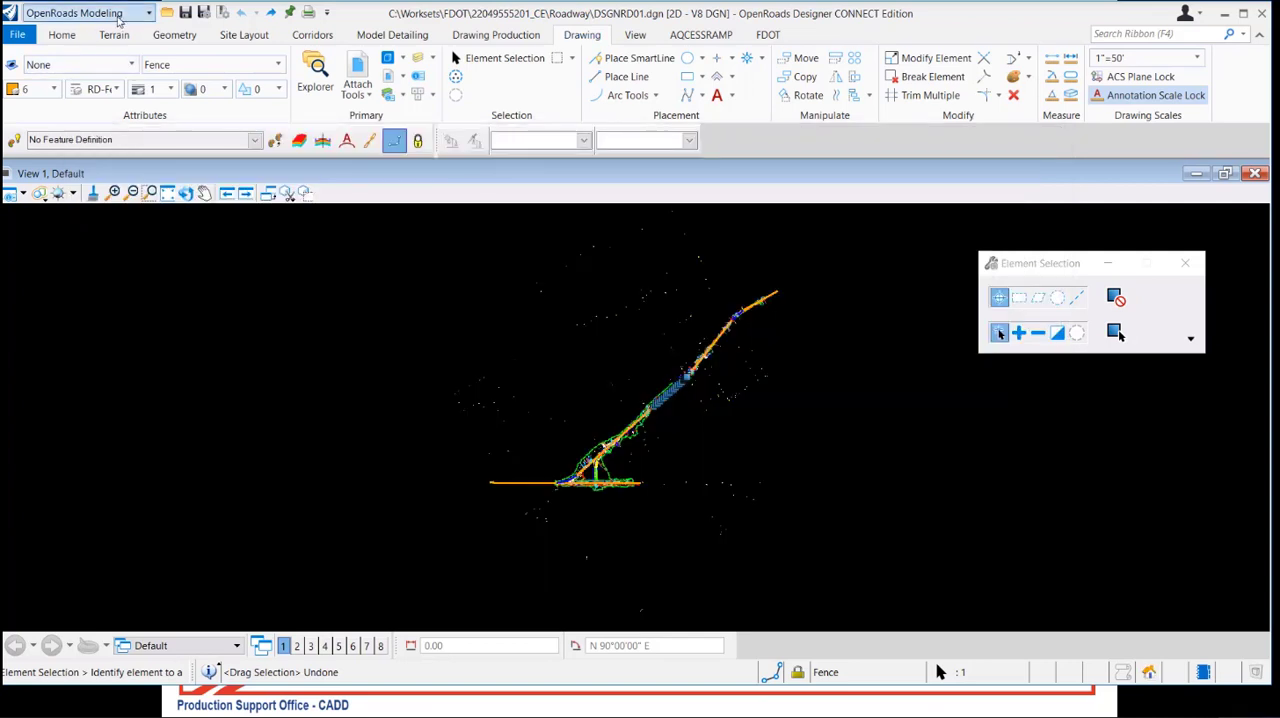
Open the References dialog, look over the attached files and close it
click(58, 35)
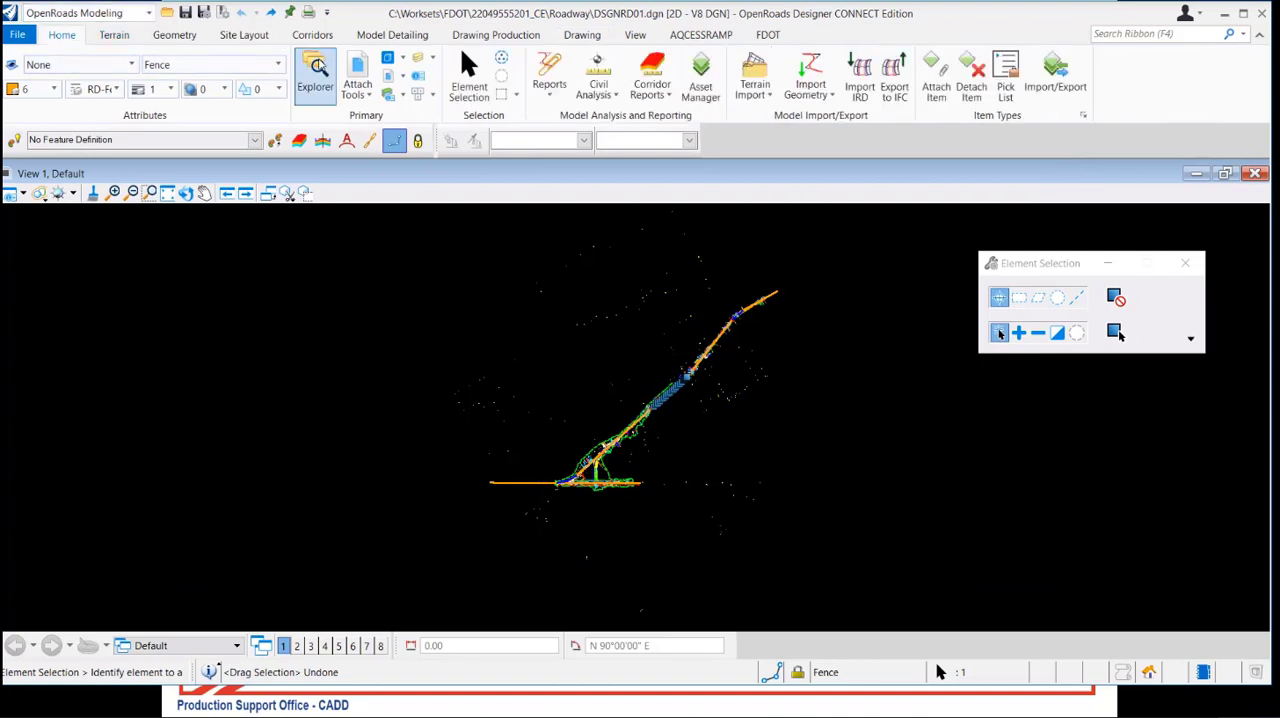
click(366, 86)
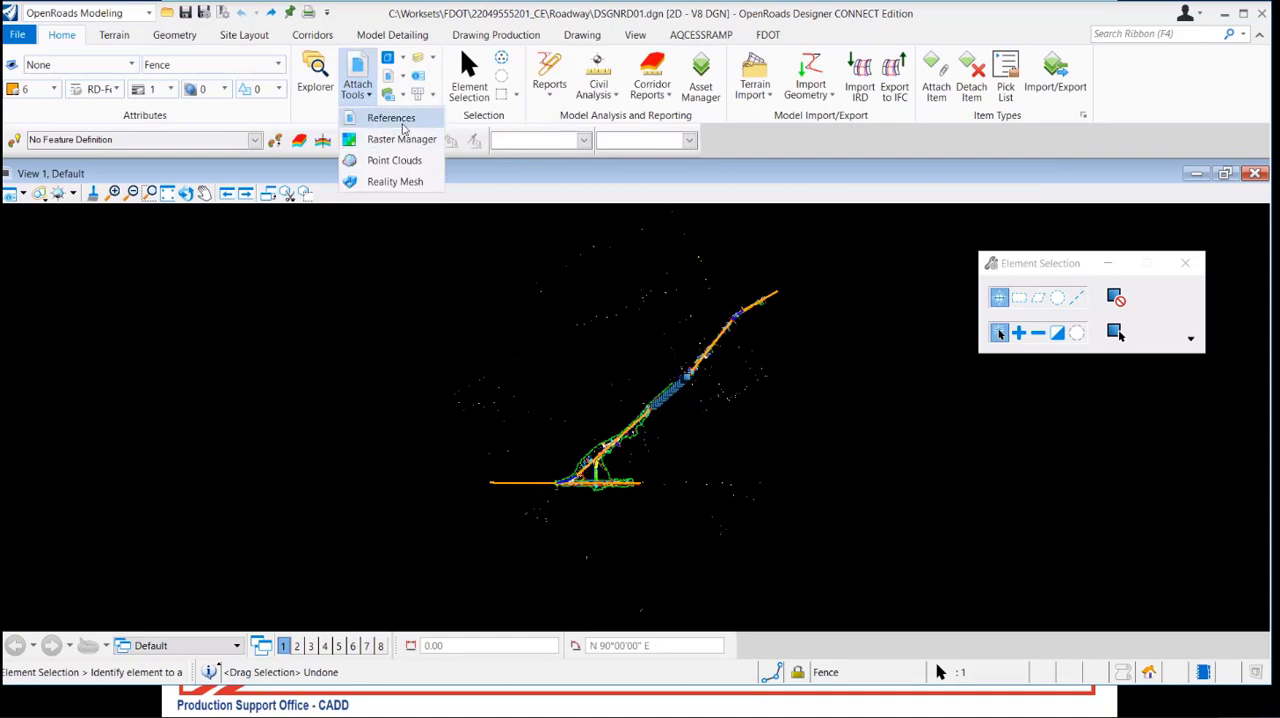
click(391, 118)
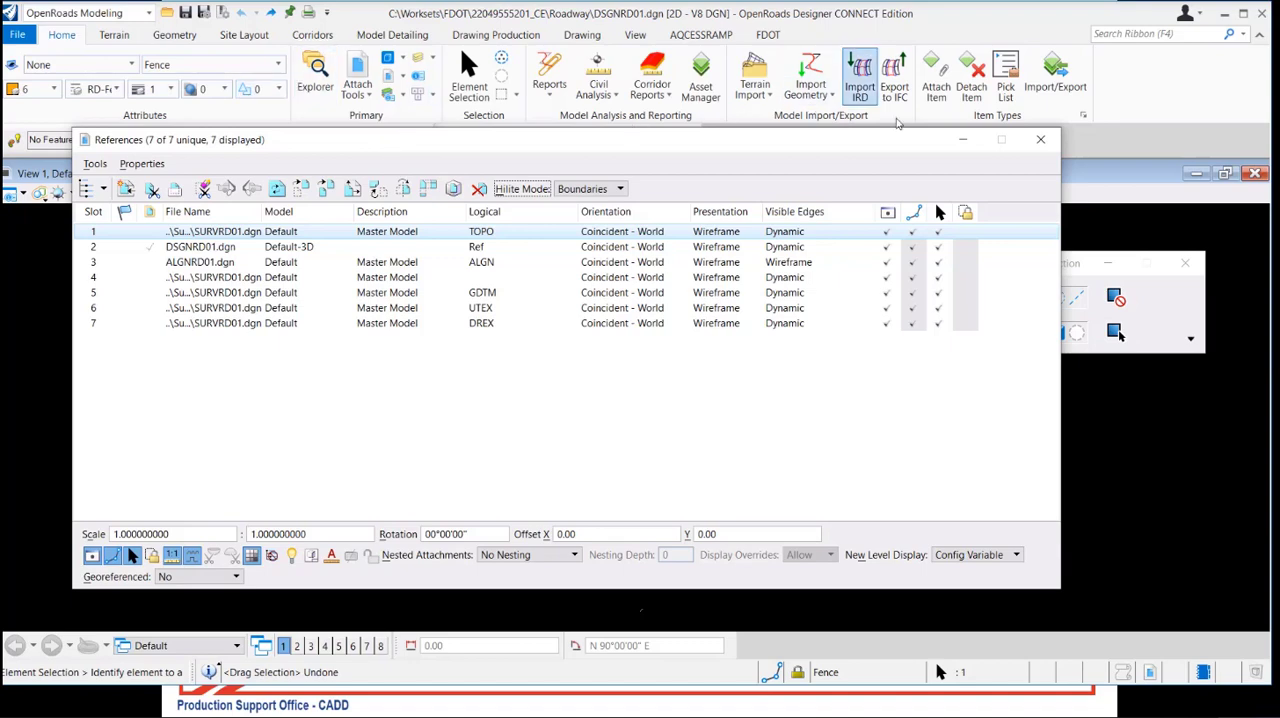
click(1047, 147)
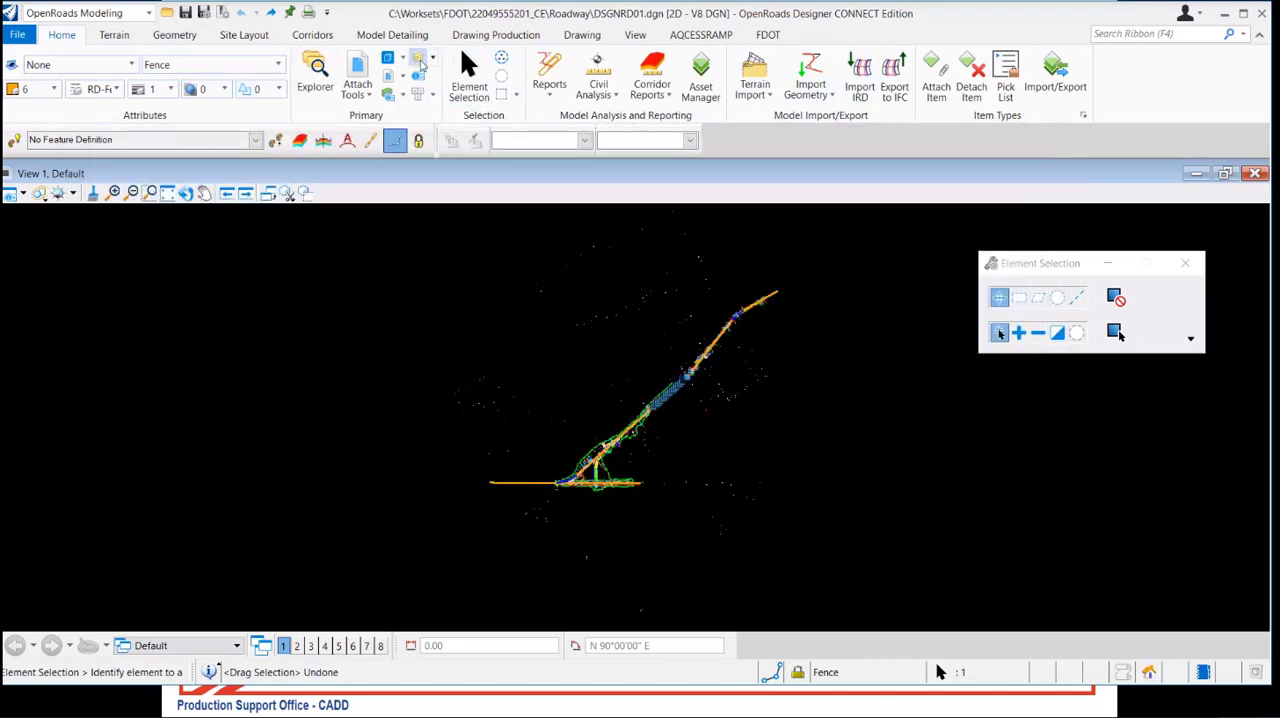
Open the References dialog from the DSGNRD01.dgn entry in Level Display
click(419, 60)
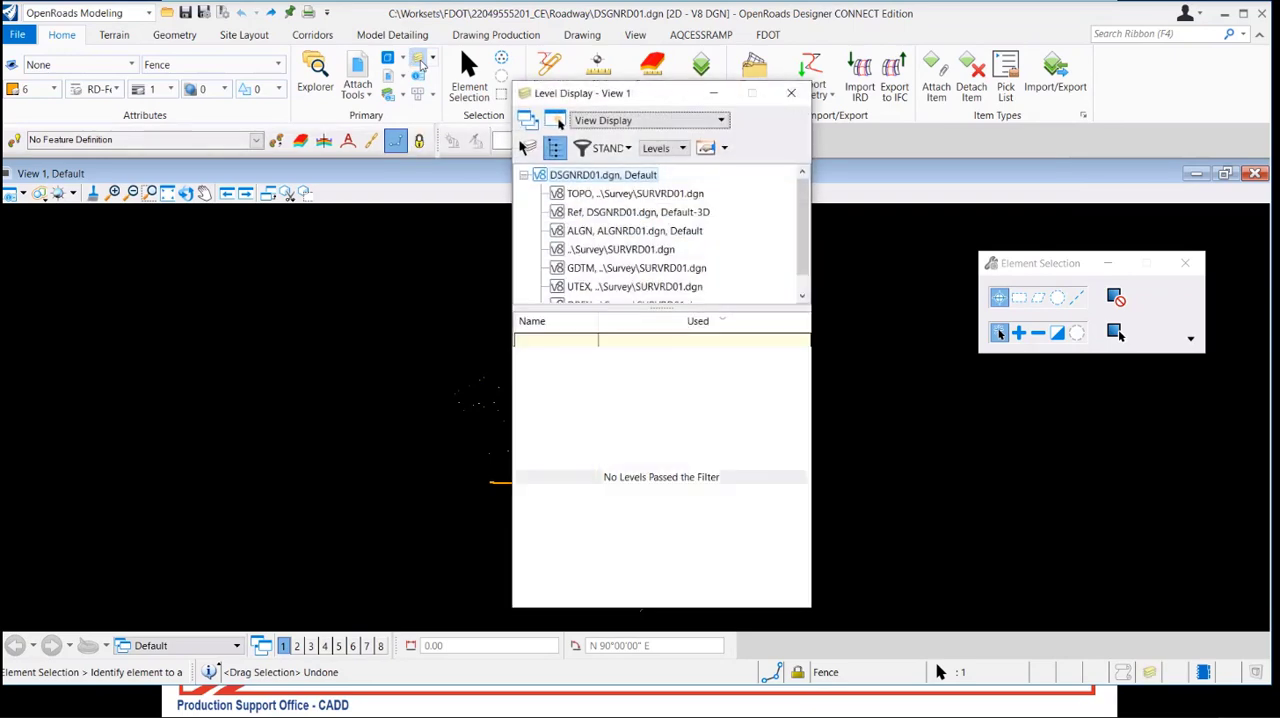
right_click(643, 177)
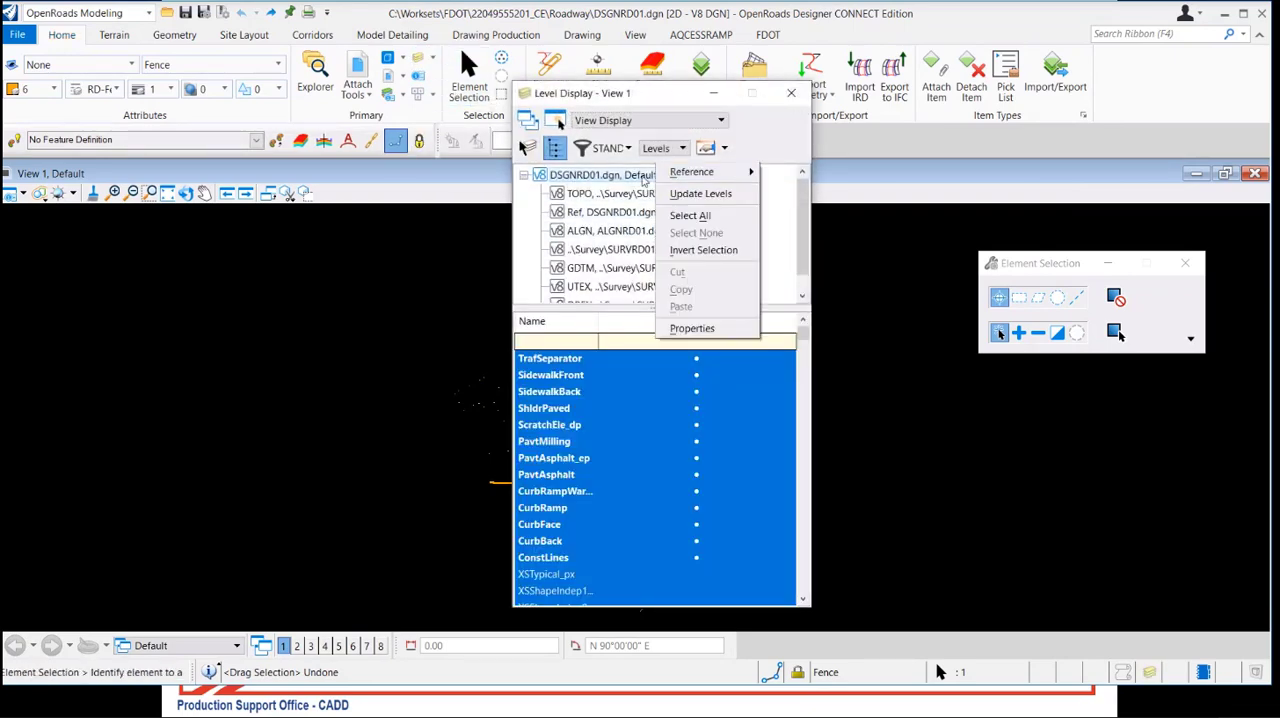
mouse_move(690, 172)
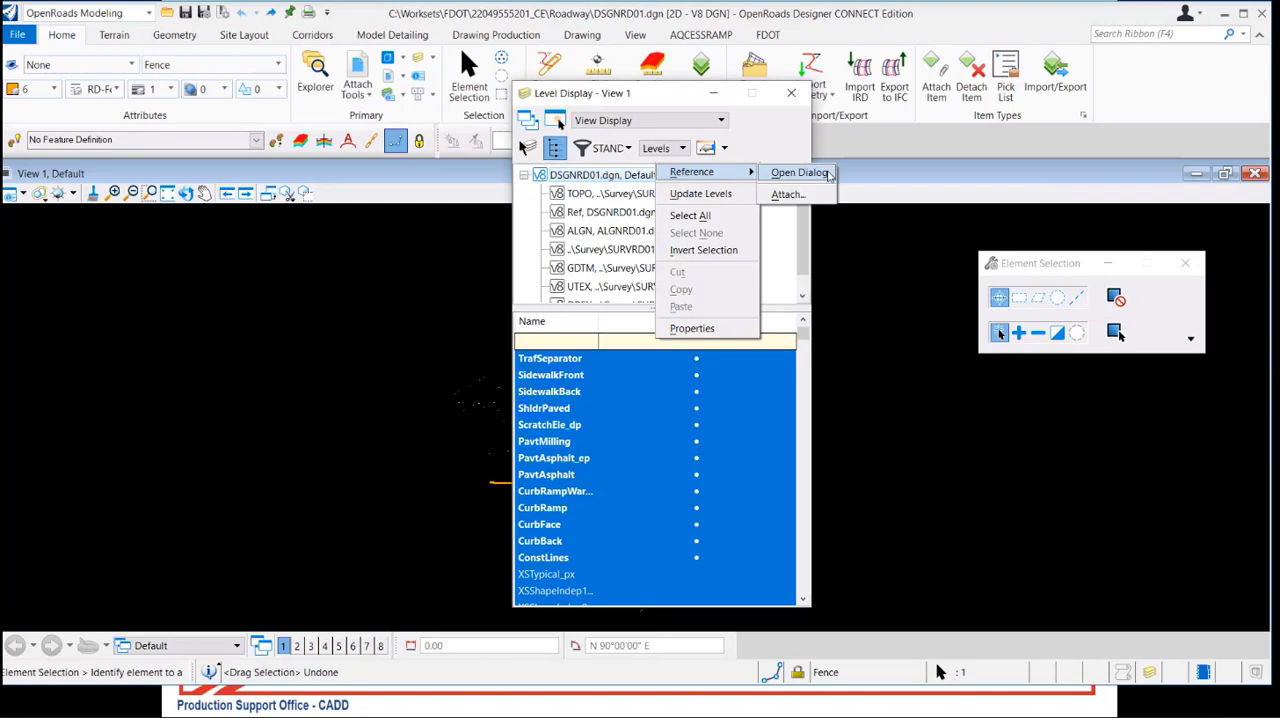
click(828, 176)
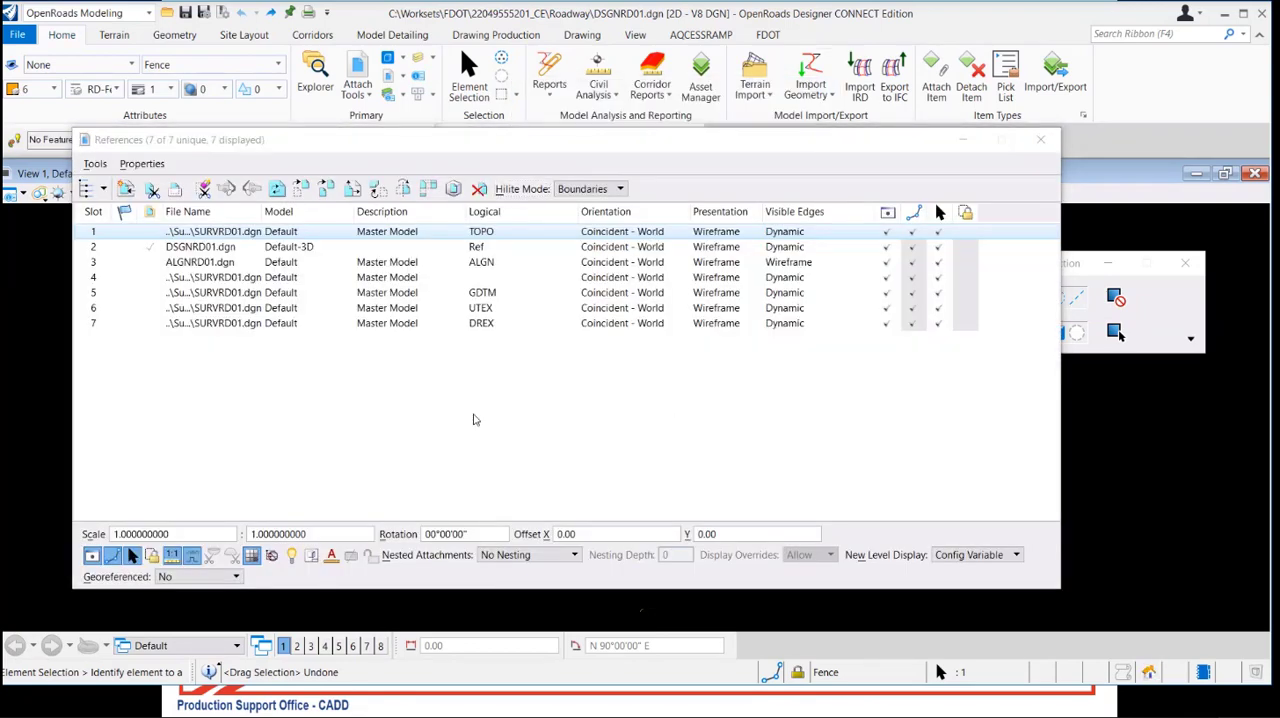
Review the reference commands and attachment properties, including the commands offered for the slot 1 TOPO reference
click(94, 164)
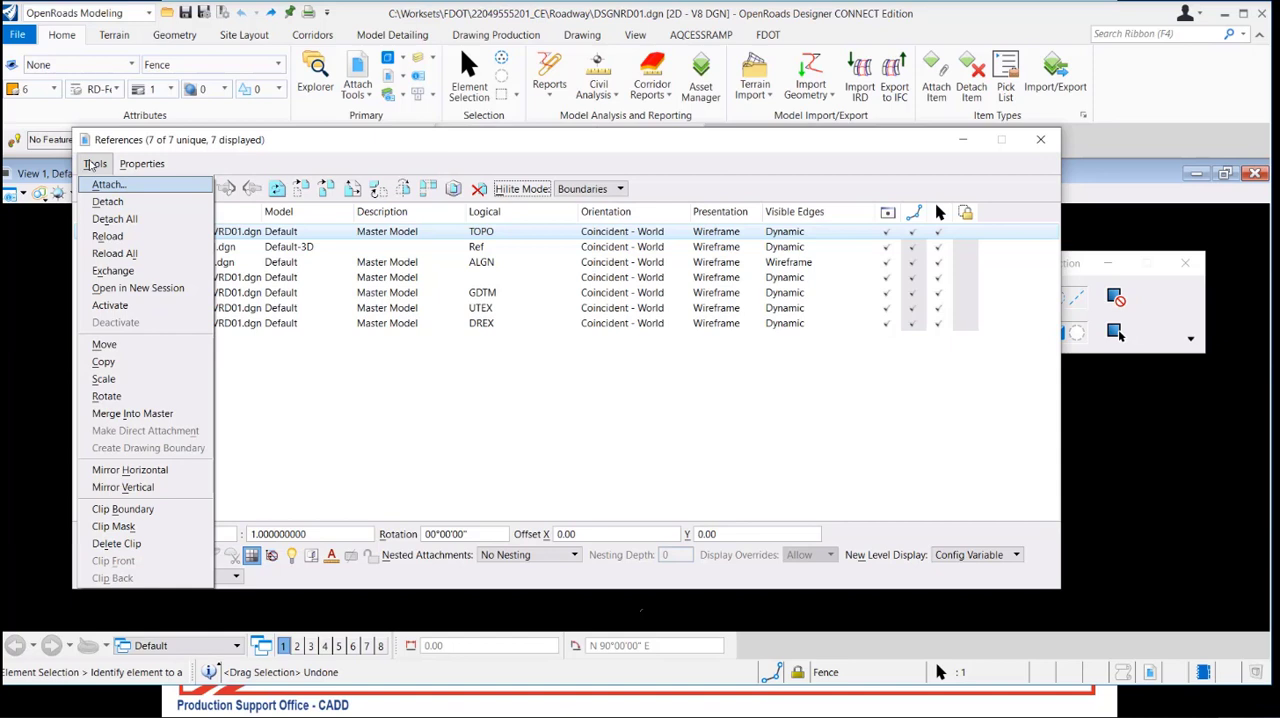
mouse_move(146, 167)
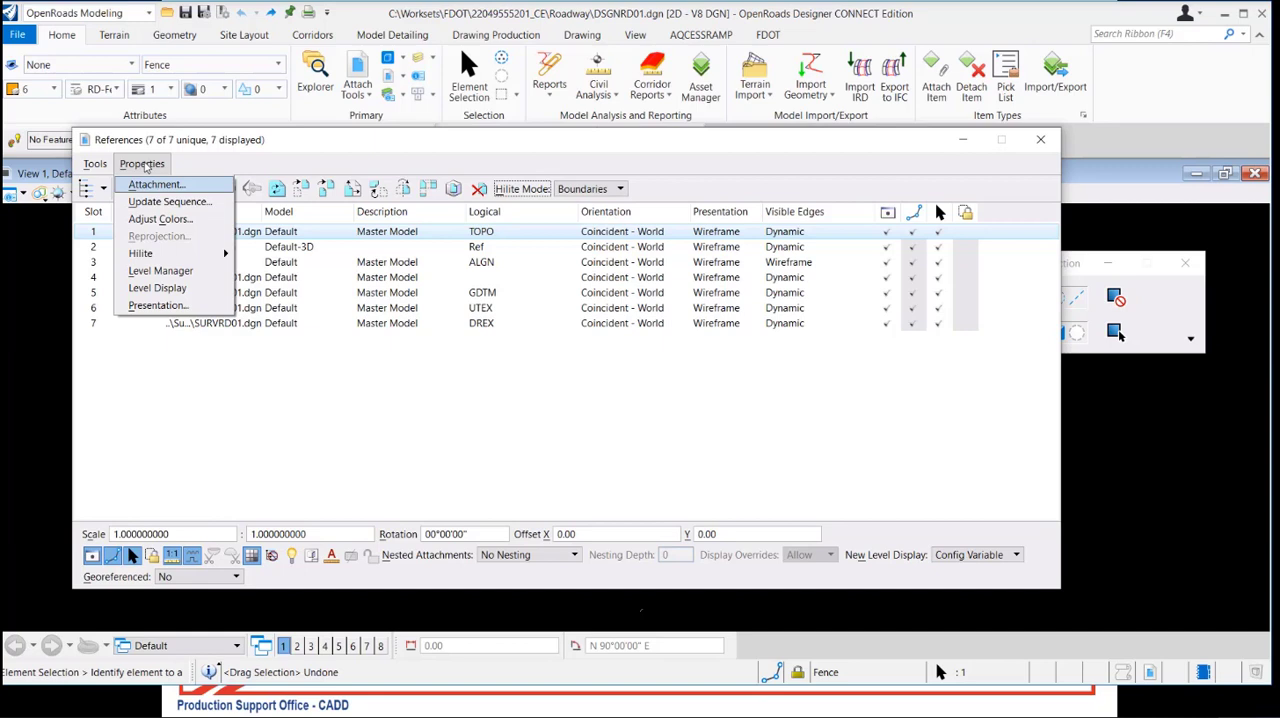
click(229, 380)
right_click(228, 380)
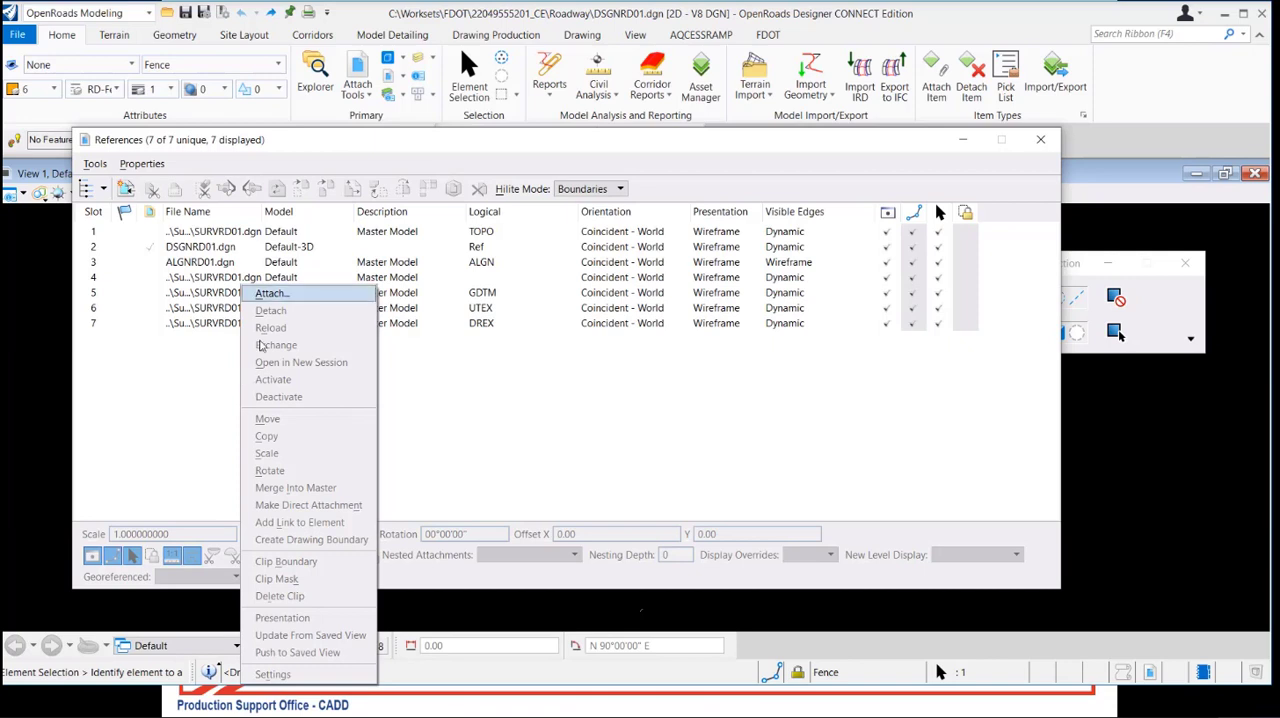
right_click(231, 234)
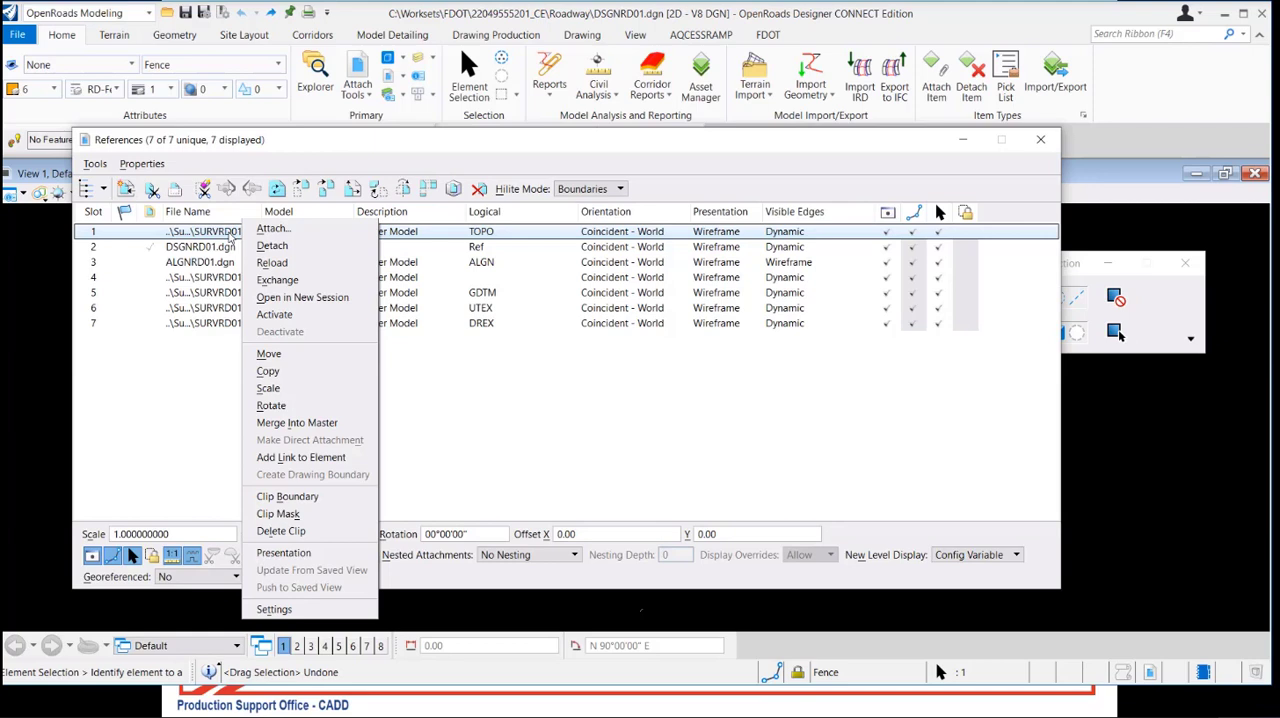
click(370, 153)
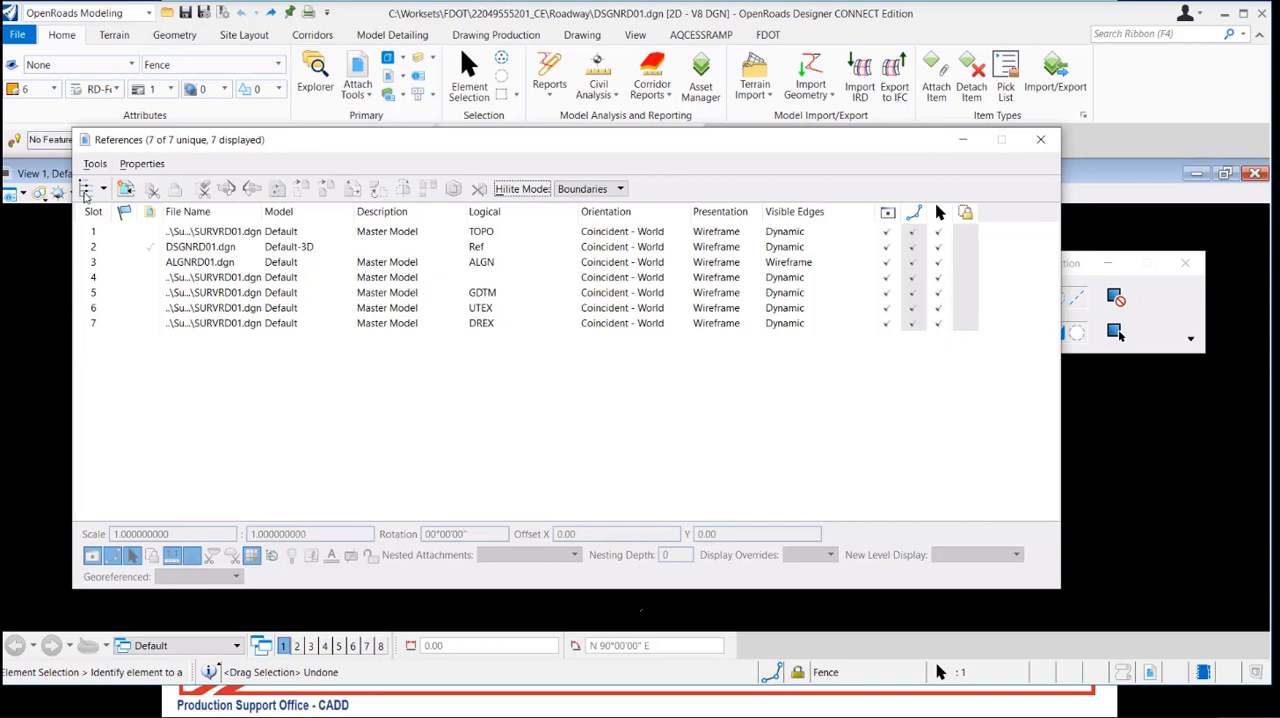
Show the reference hierarchy, browse the attachments under DSGNRD01.dgn, and collapse and hide the hierarchy again
click(85, 189)
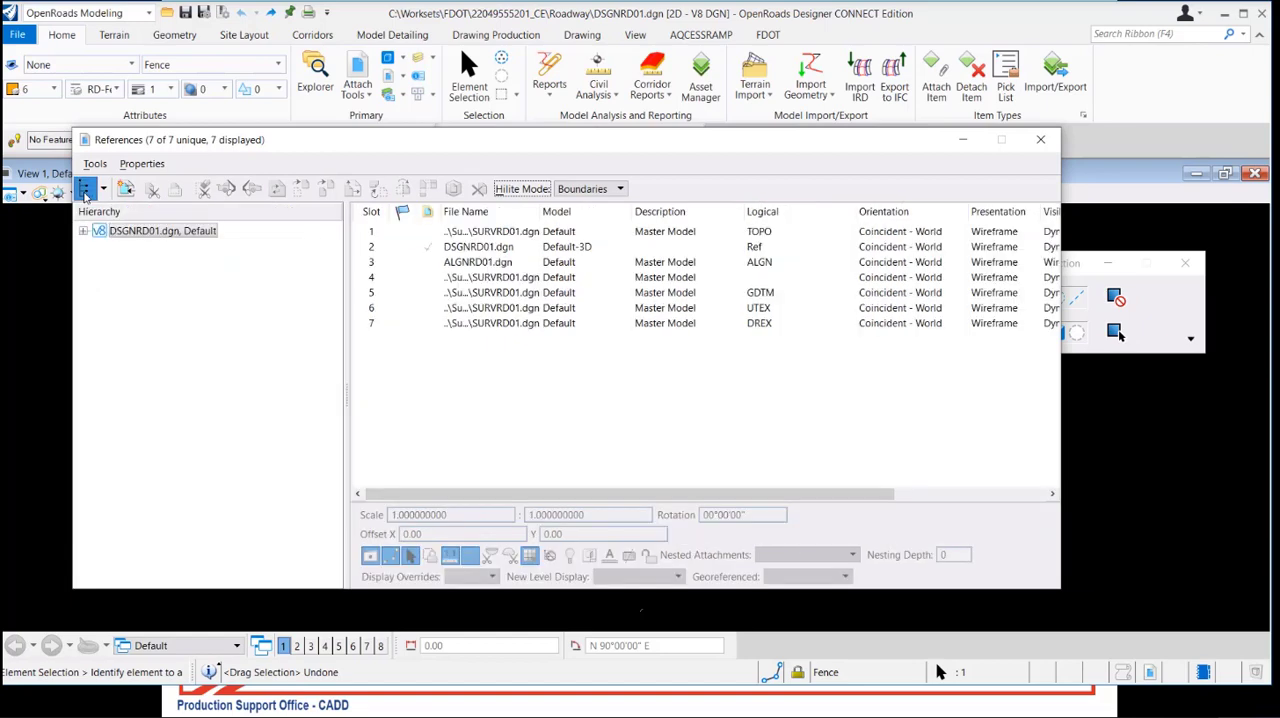
click(84, 231)
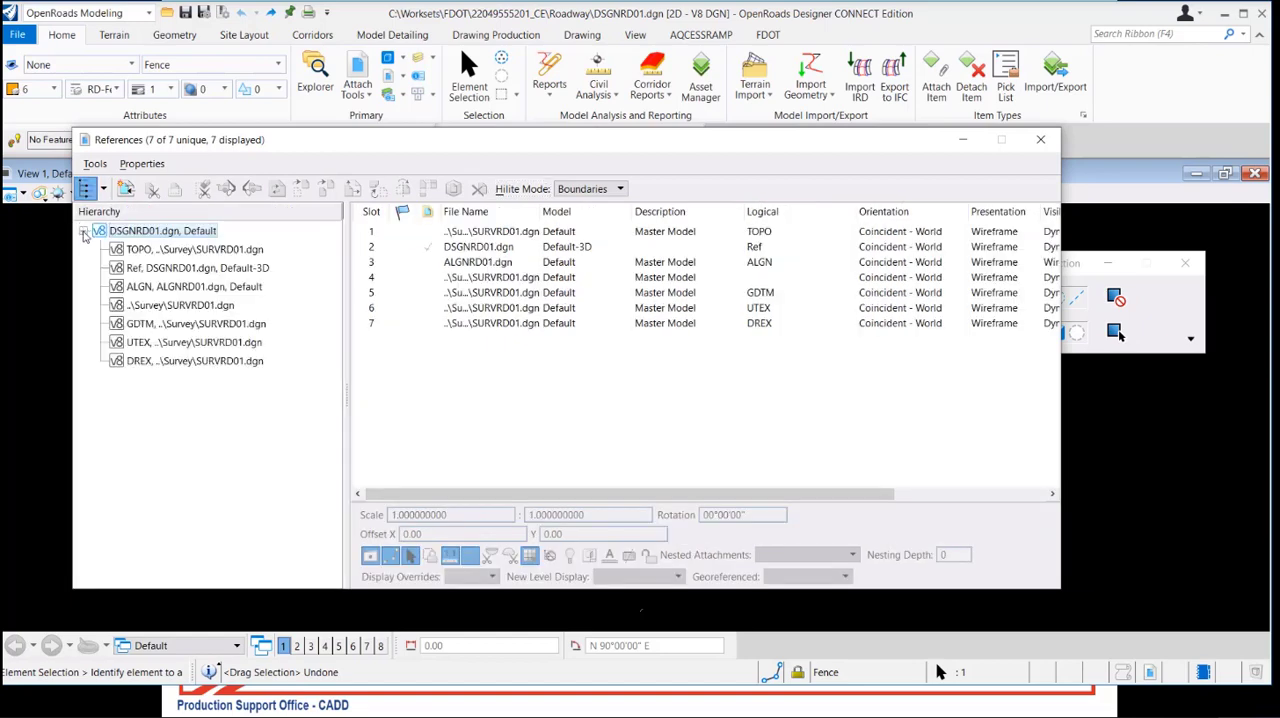
click(166, 250)
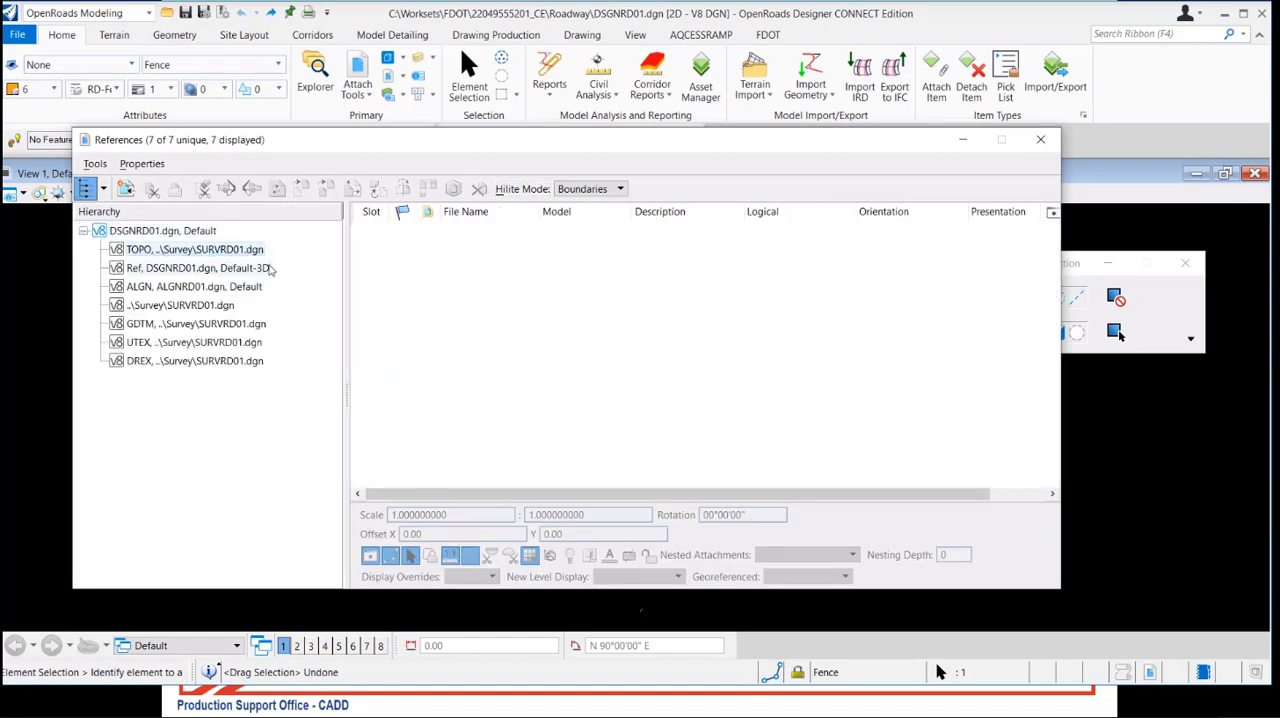
key(Down)
key(Down)
key(Down)
key(Down)
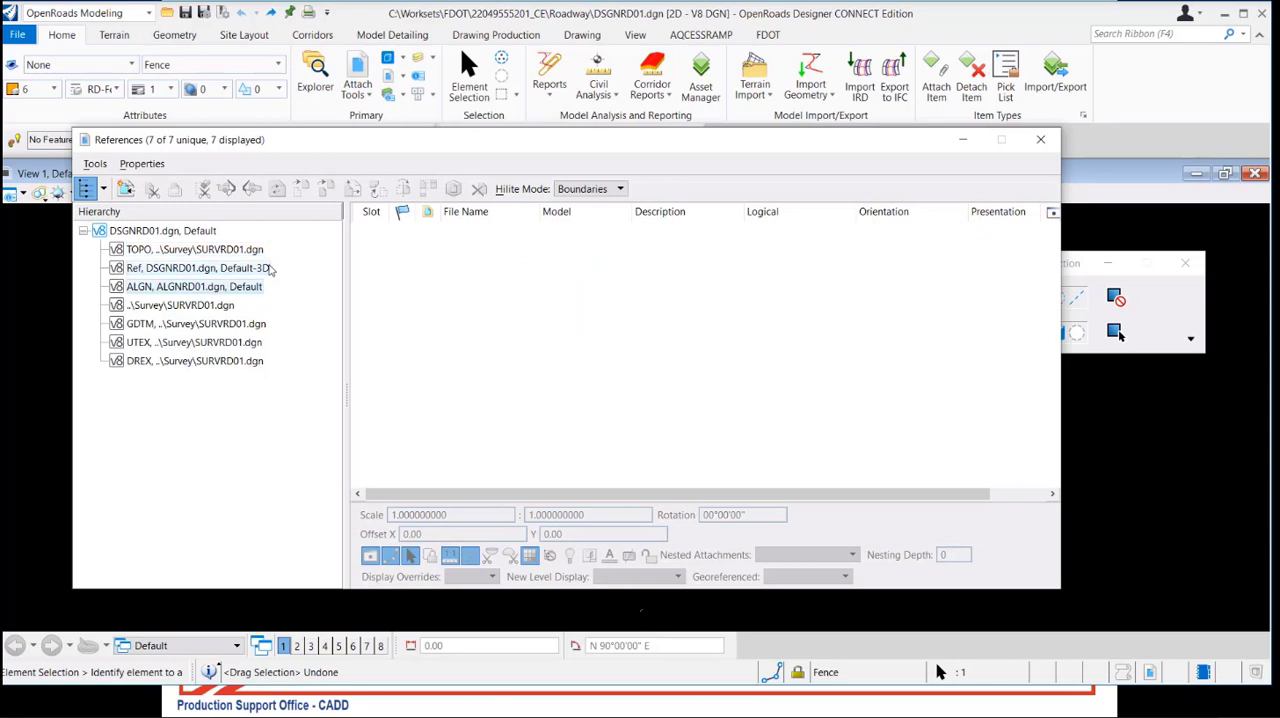
click(140, 231)
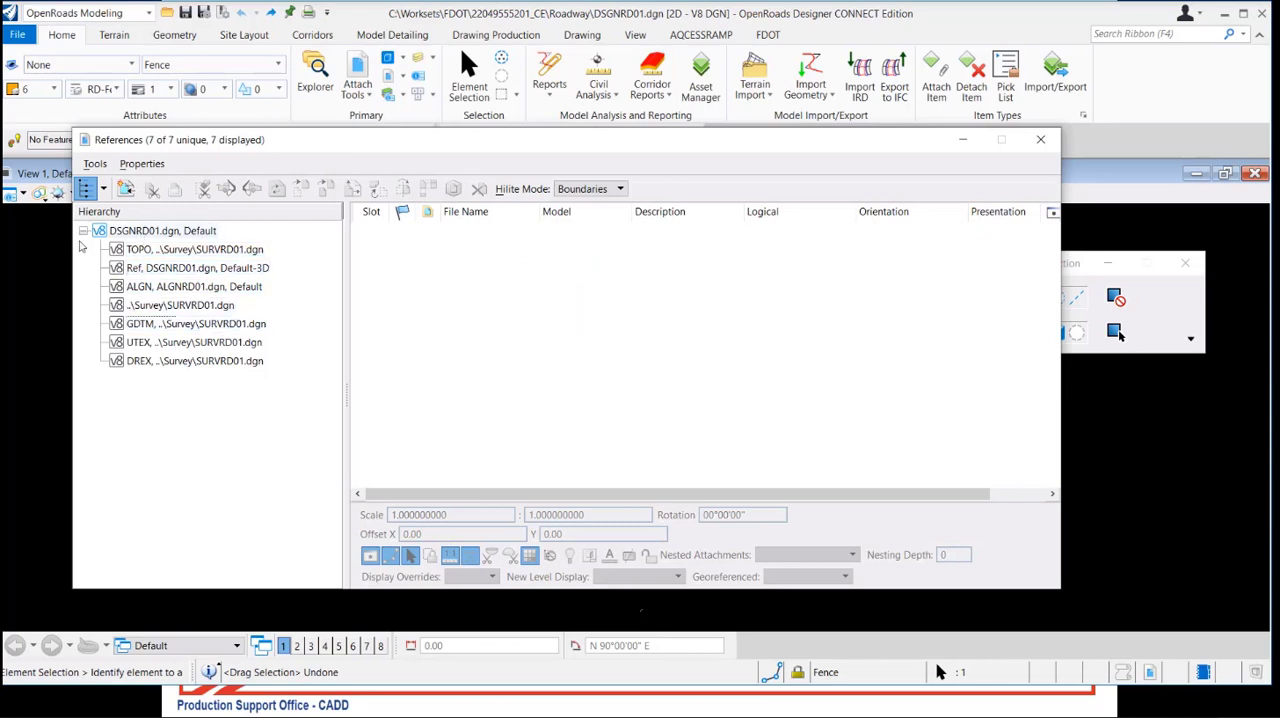
click(84, 231)
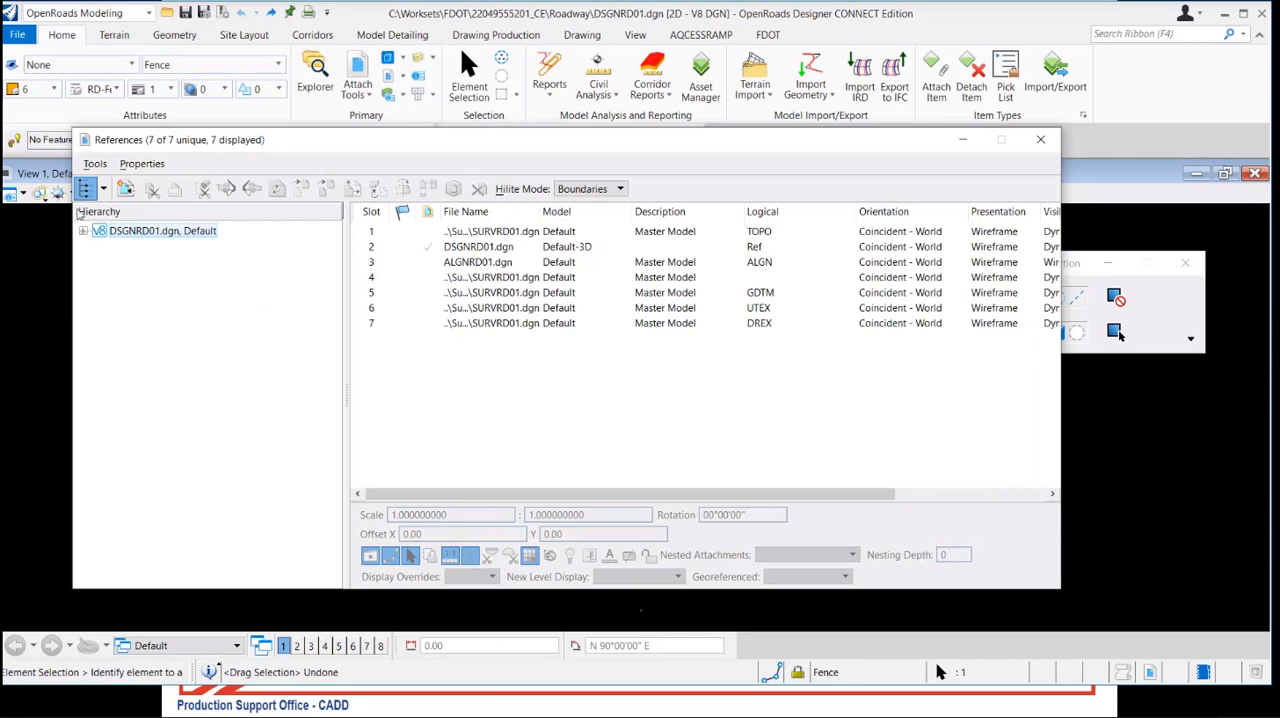
click(85, 189)
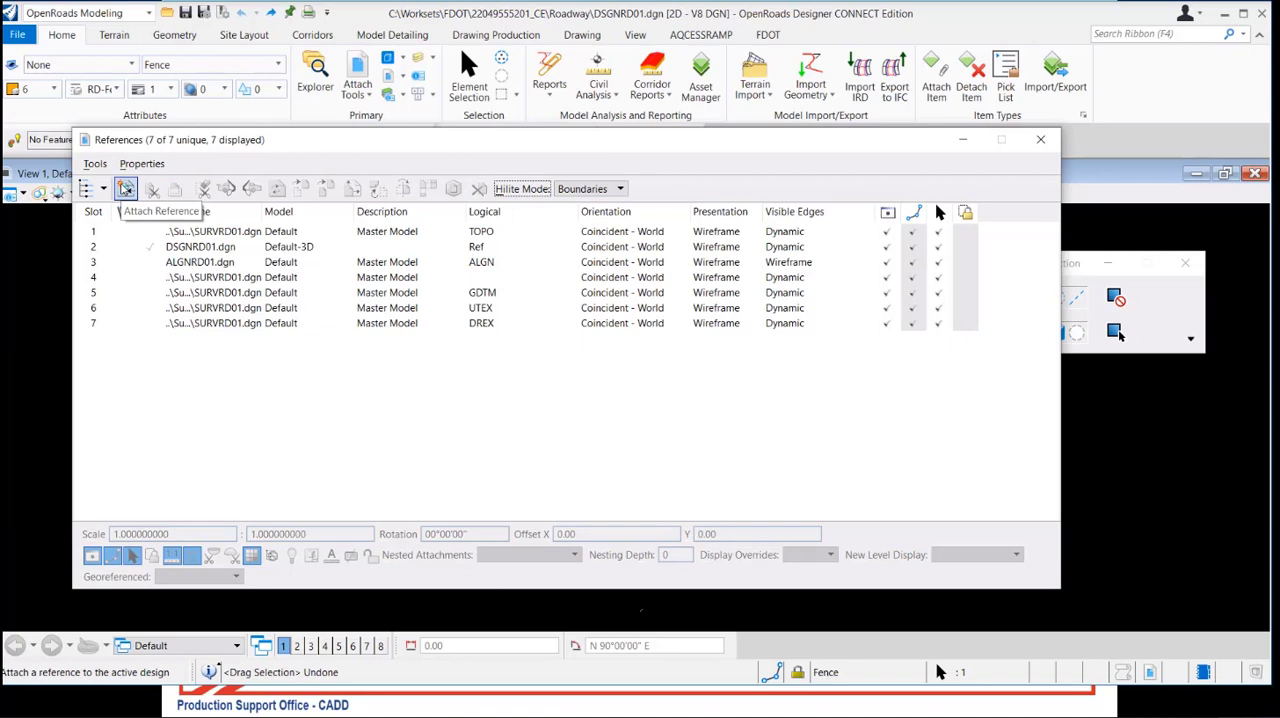
click(95, 163)
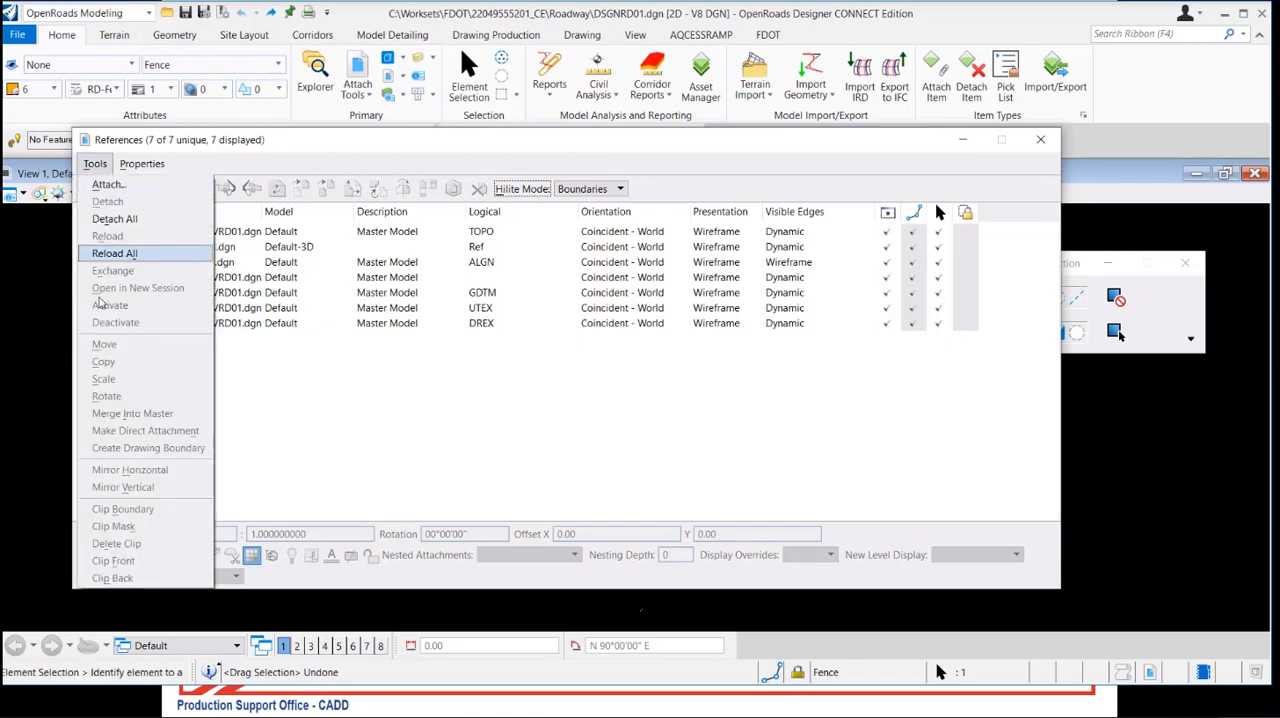
click(97, 164)
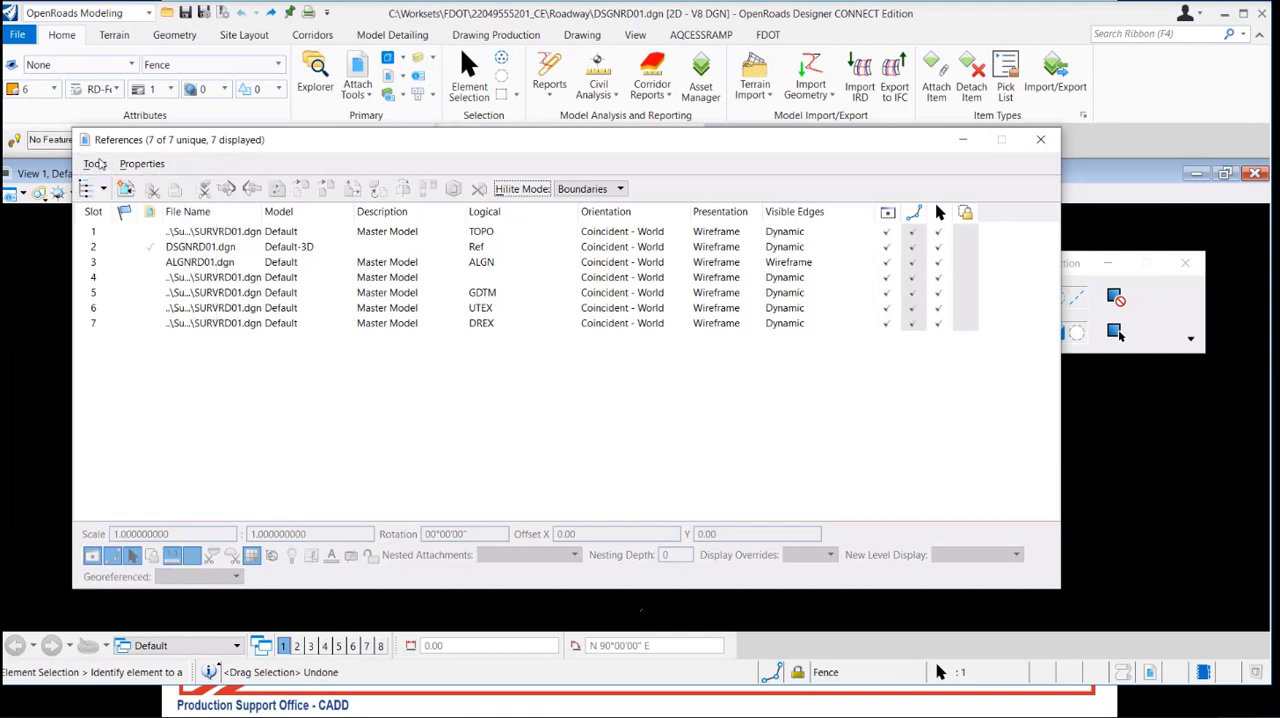
click(143, 168)
click(143, 170)
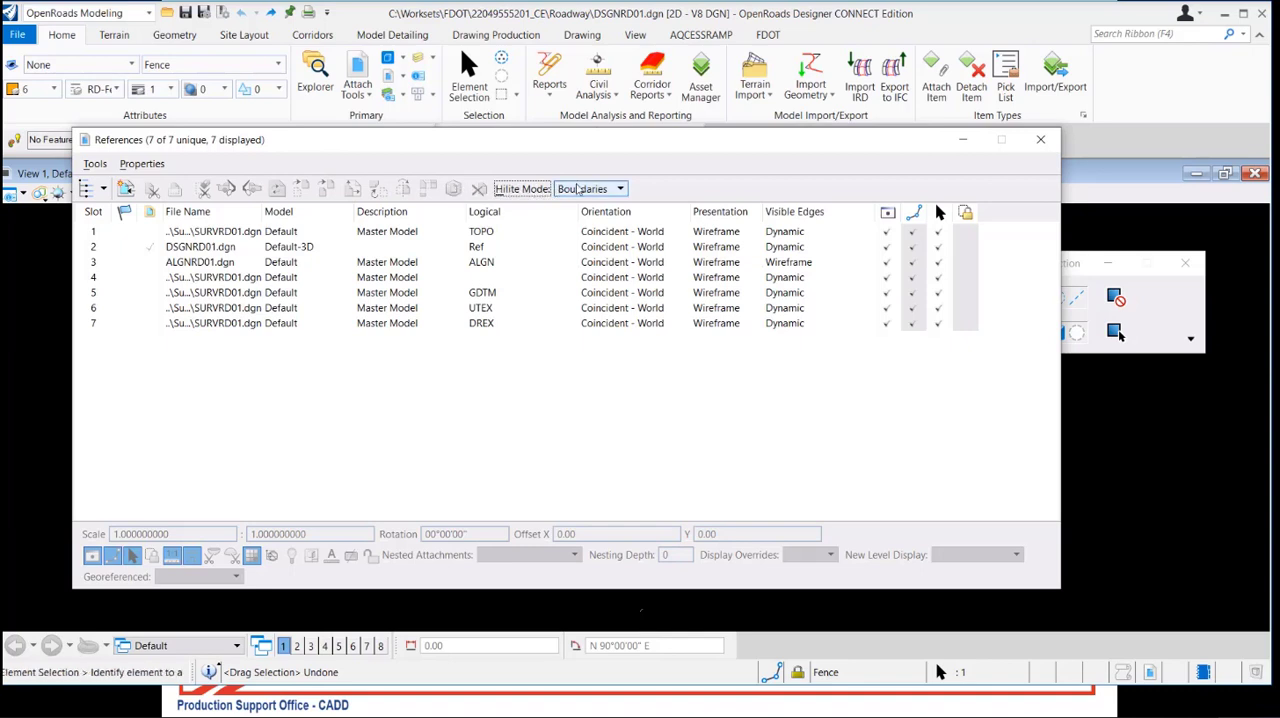
Select the slot 4 SURVRD01.dgn reference and shrink and move the References dialog to uncover its boundary in the view
click(577, 189)
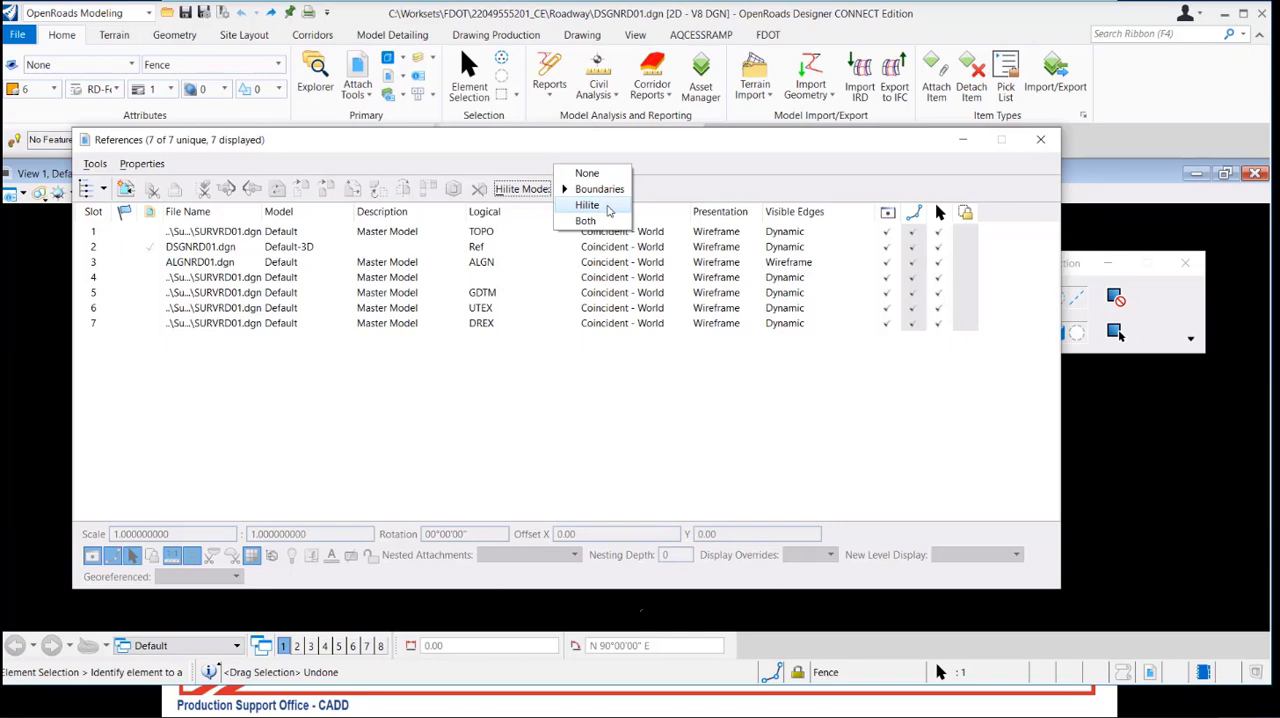
click(669, 153)
click(202, 277)
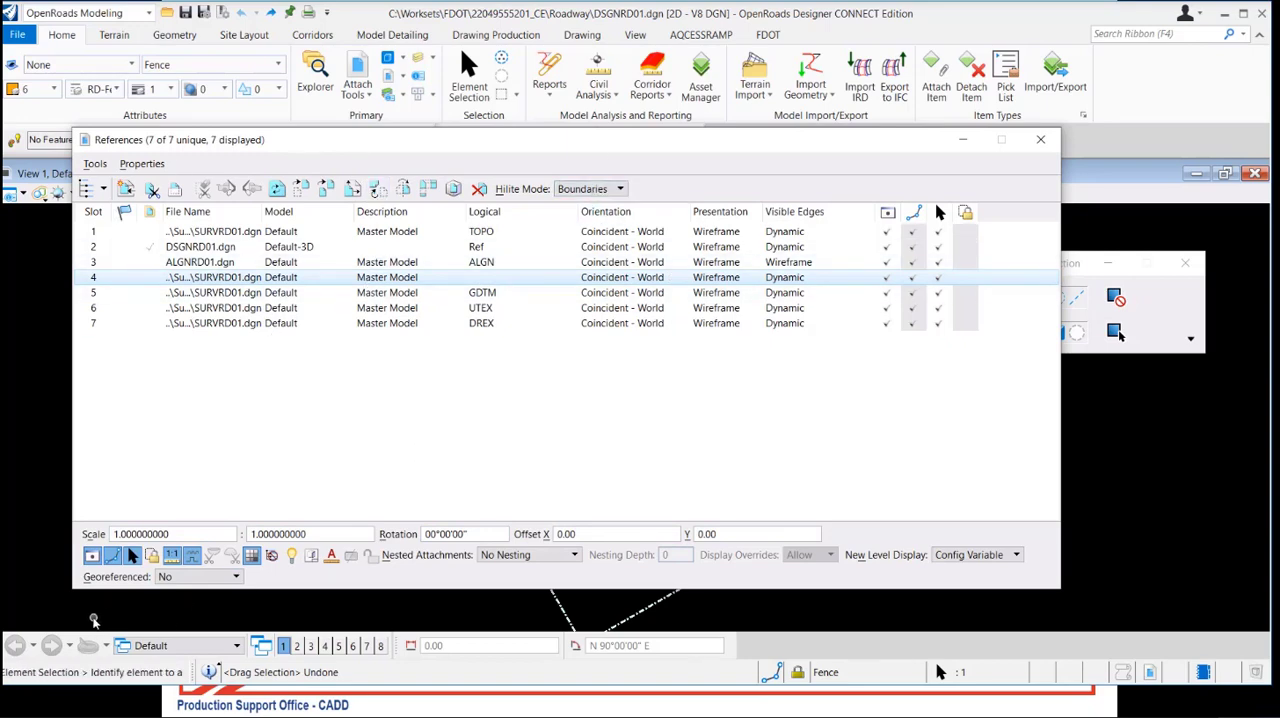
drag(73, 589, 576, 554)
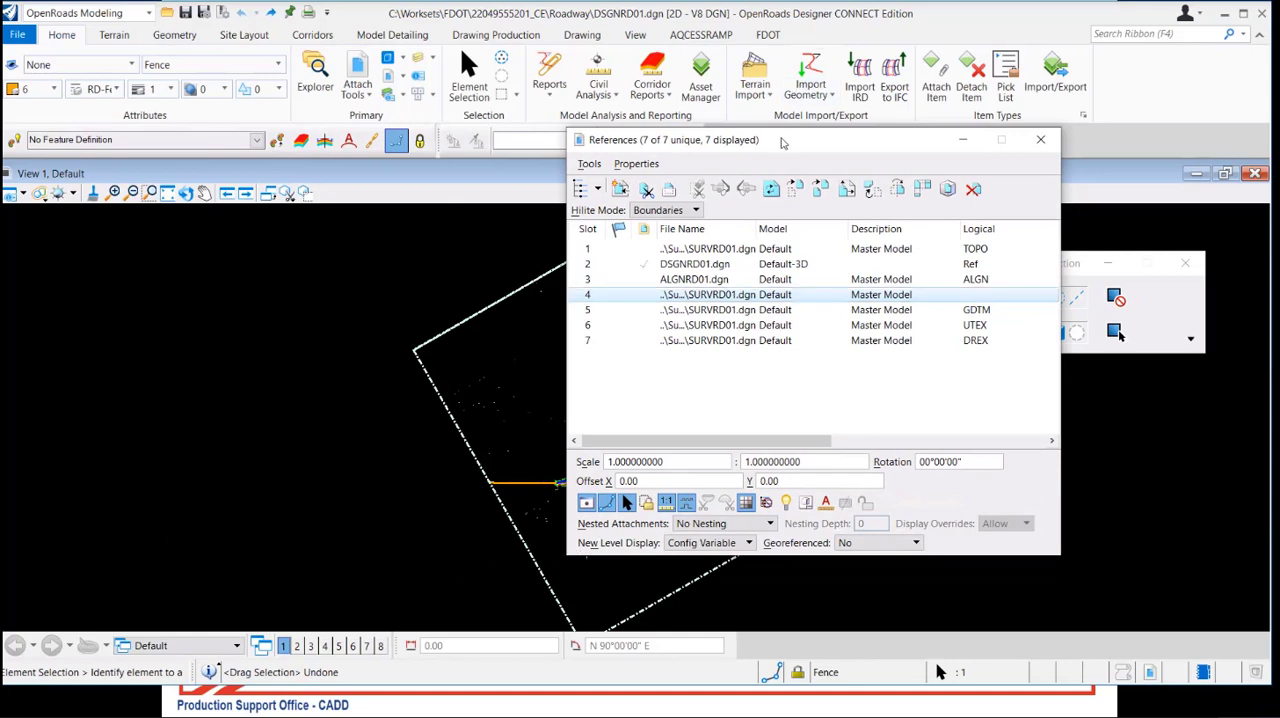
drag(783, 143, 101, 168)
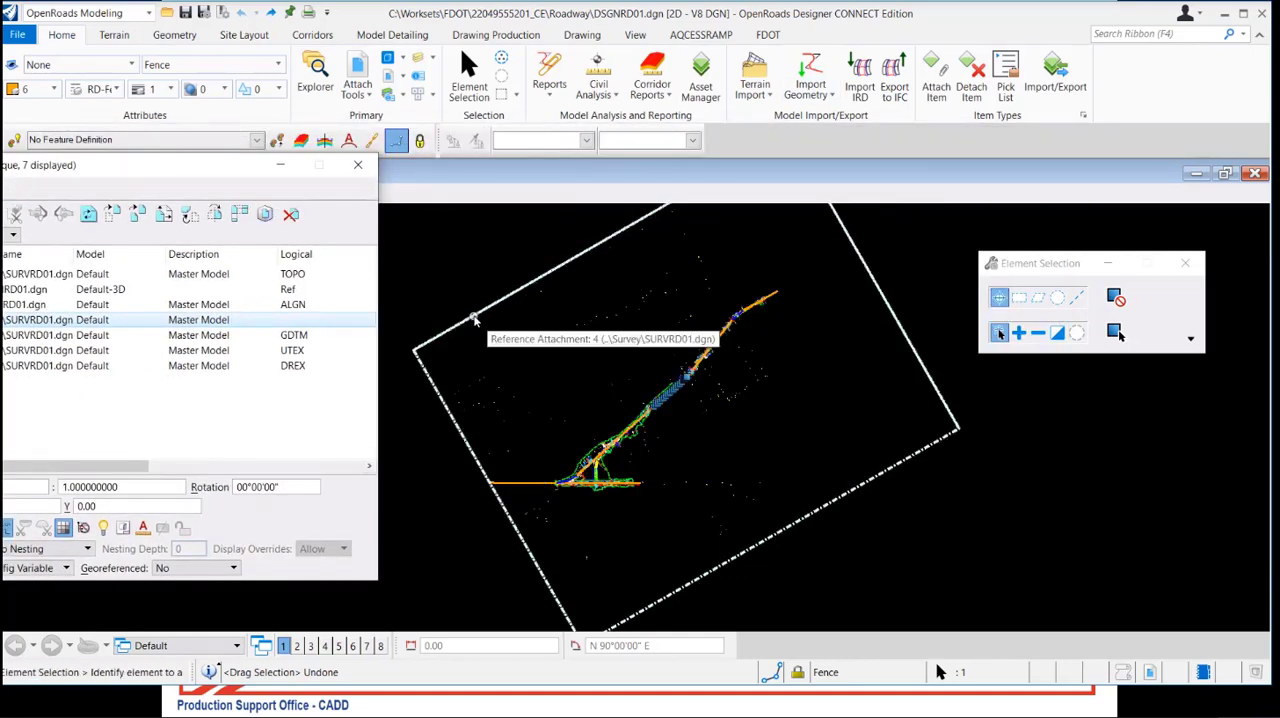
drag(100, 170, 280, 179)
Switch the highlight mode for the slot 4 reference to Hilite, to Both and back to Boundaries
click(163, 243)
click(165, 258)
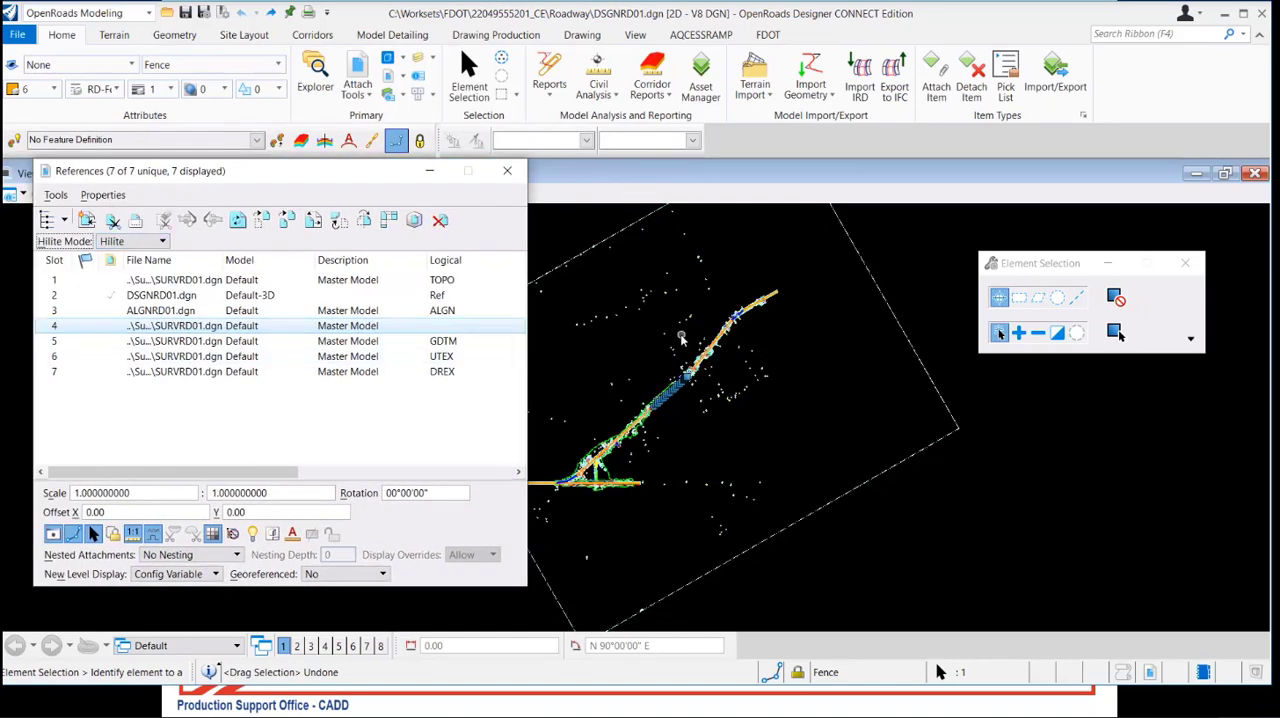
click(160, 242)
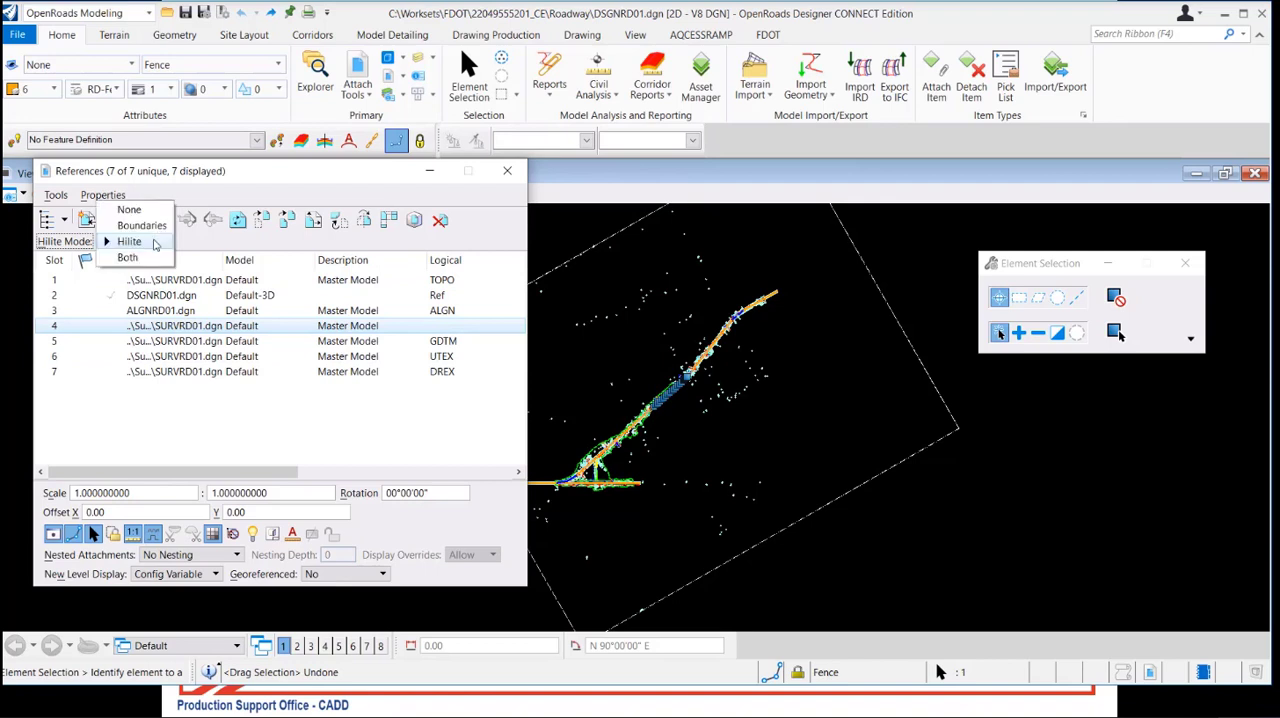
click(130, 257)
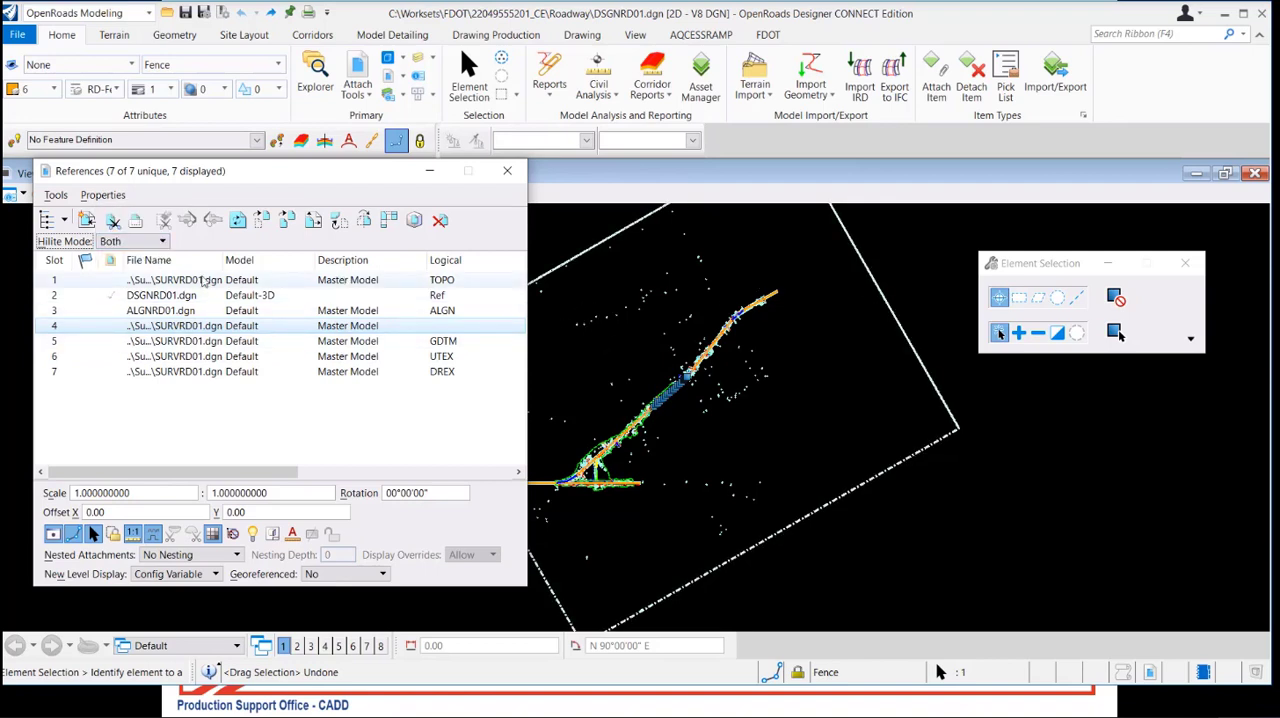
click(130, 241)
click(130, 213)
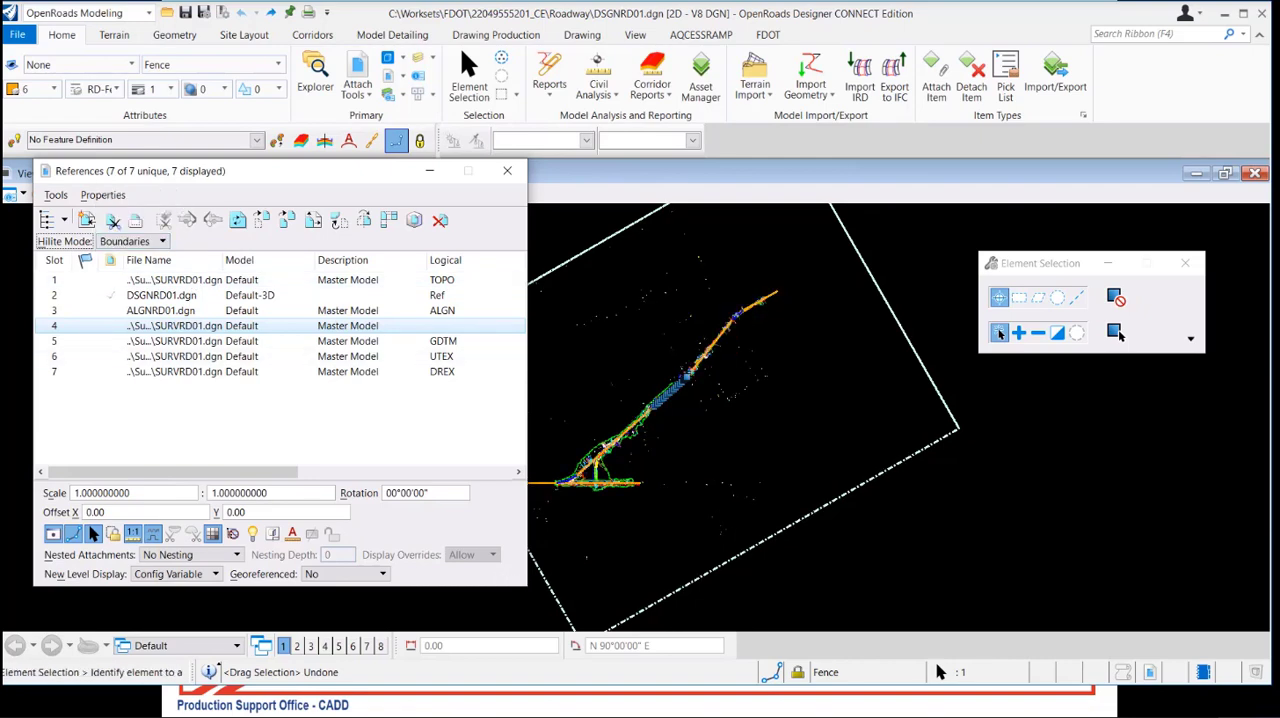
Widen the References dialog and turn off the slot 4 reference's display, leaving its nested attachments at No Nesting
drag(530, 586, 1092, 589)
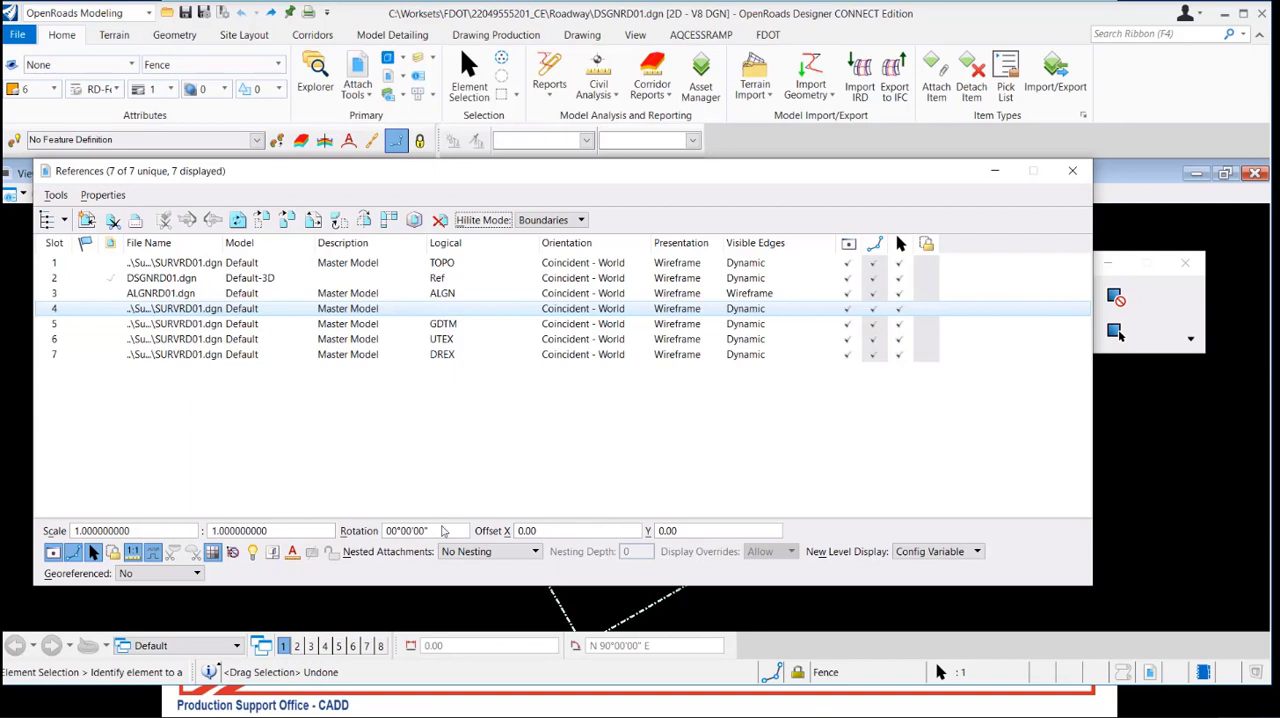
click(462, 560)
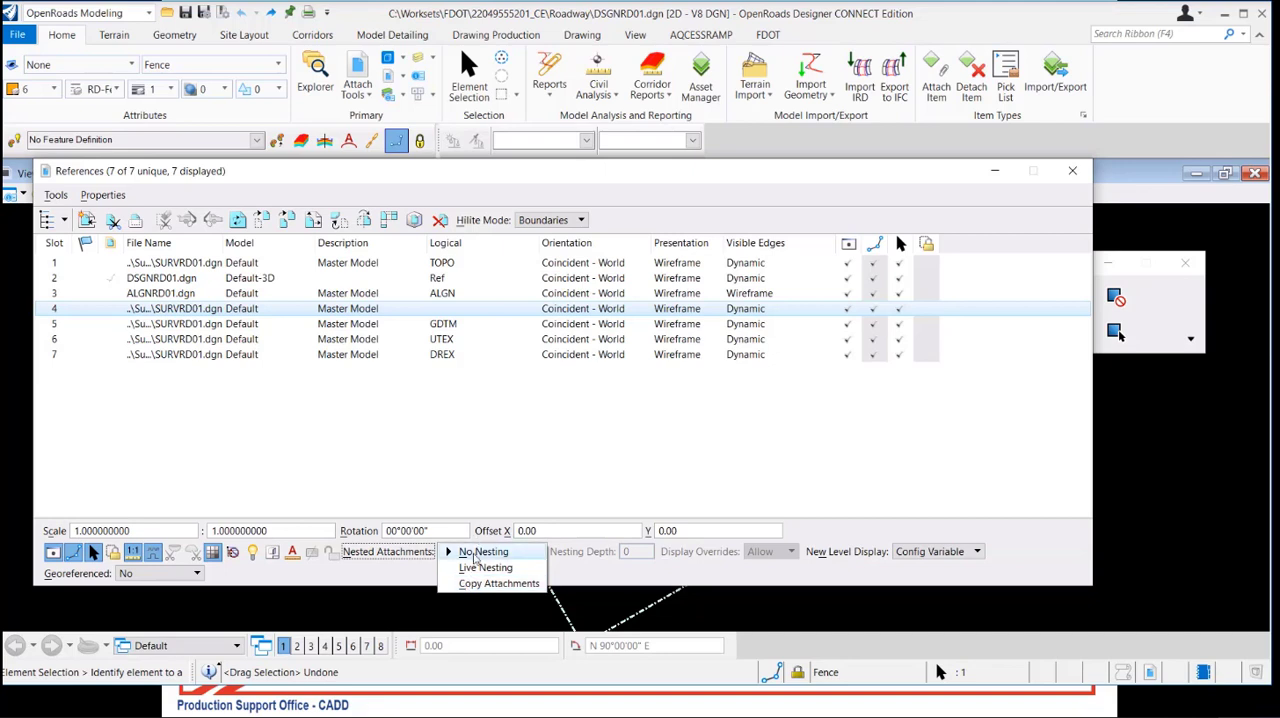
click(476, 553)
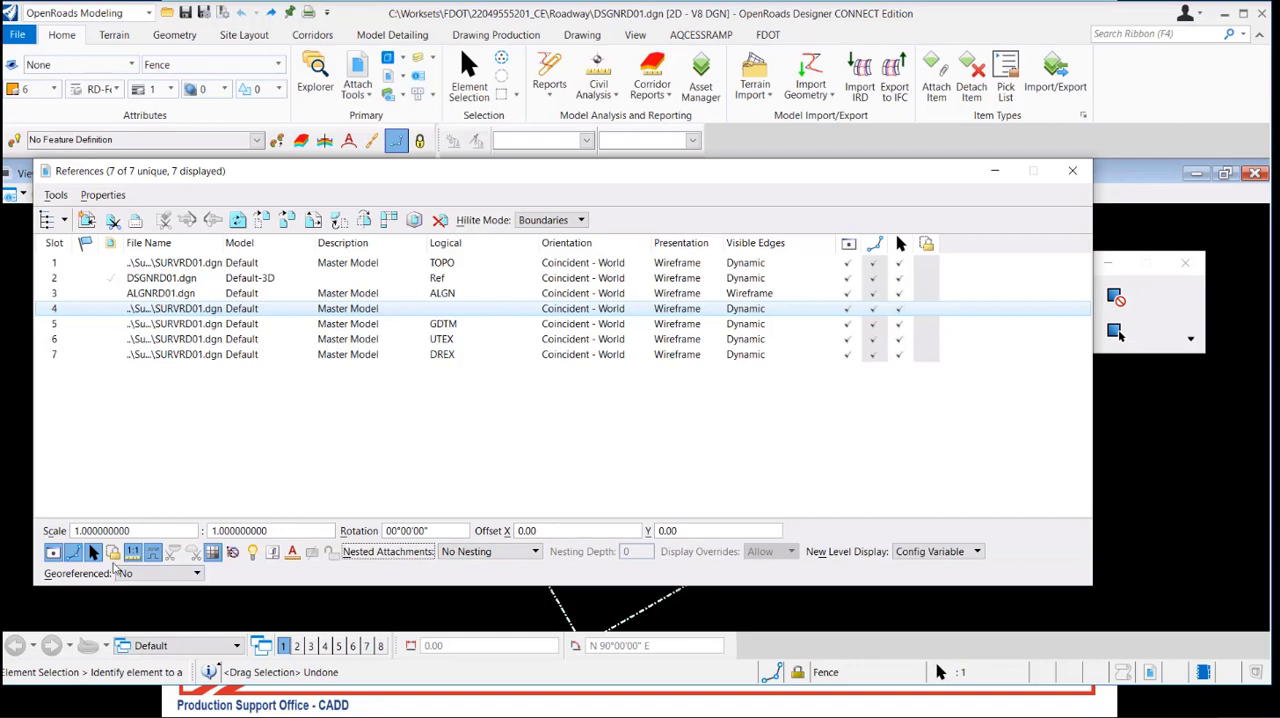
click(56, 556)
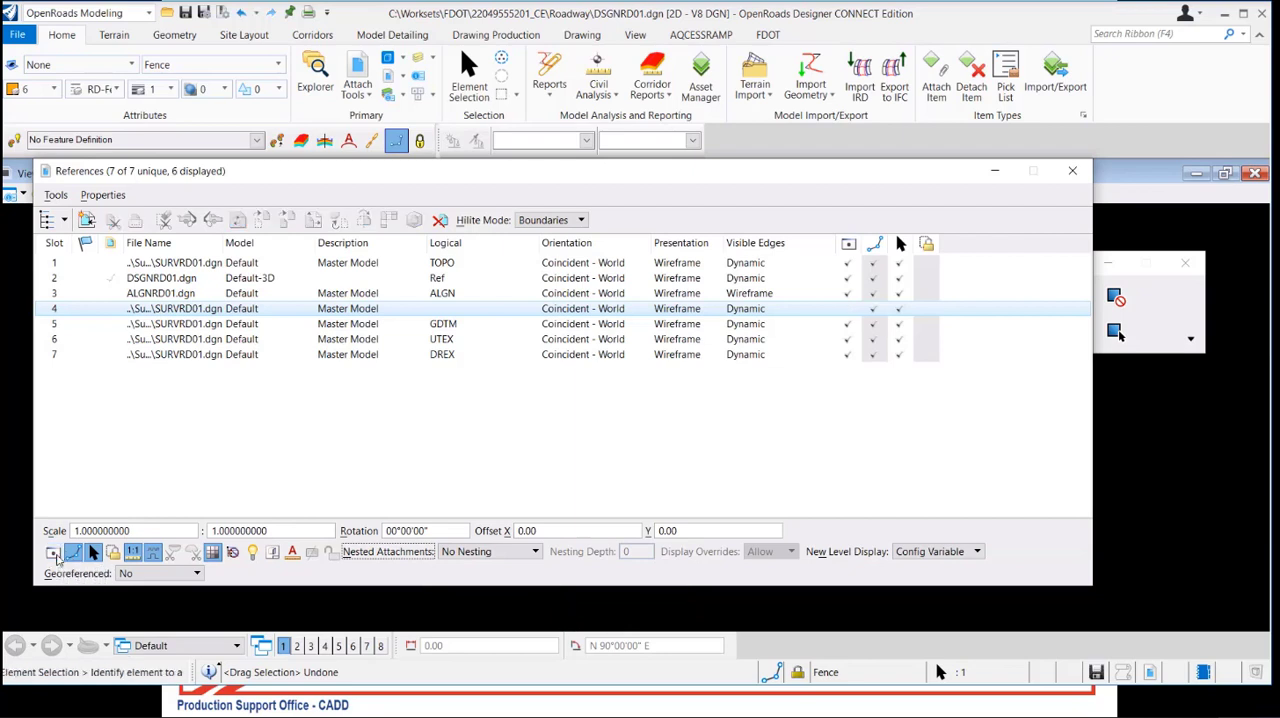
Turn the slot 4 reference's display back on, toggle it off and on once more, and select the slot 7 DREX reference
click(56, 556)
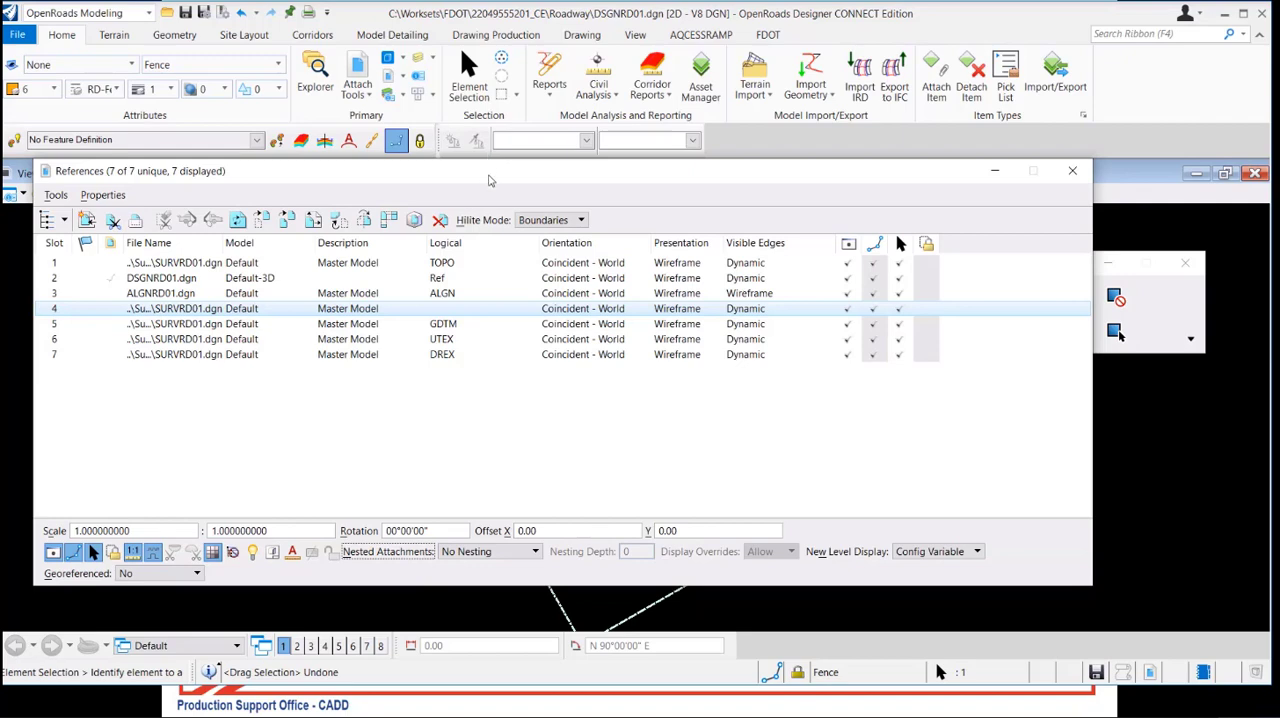
drag(490, 170, 555, 47)
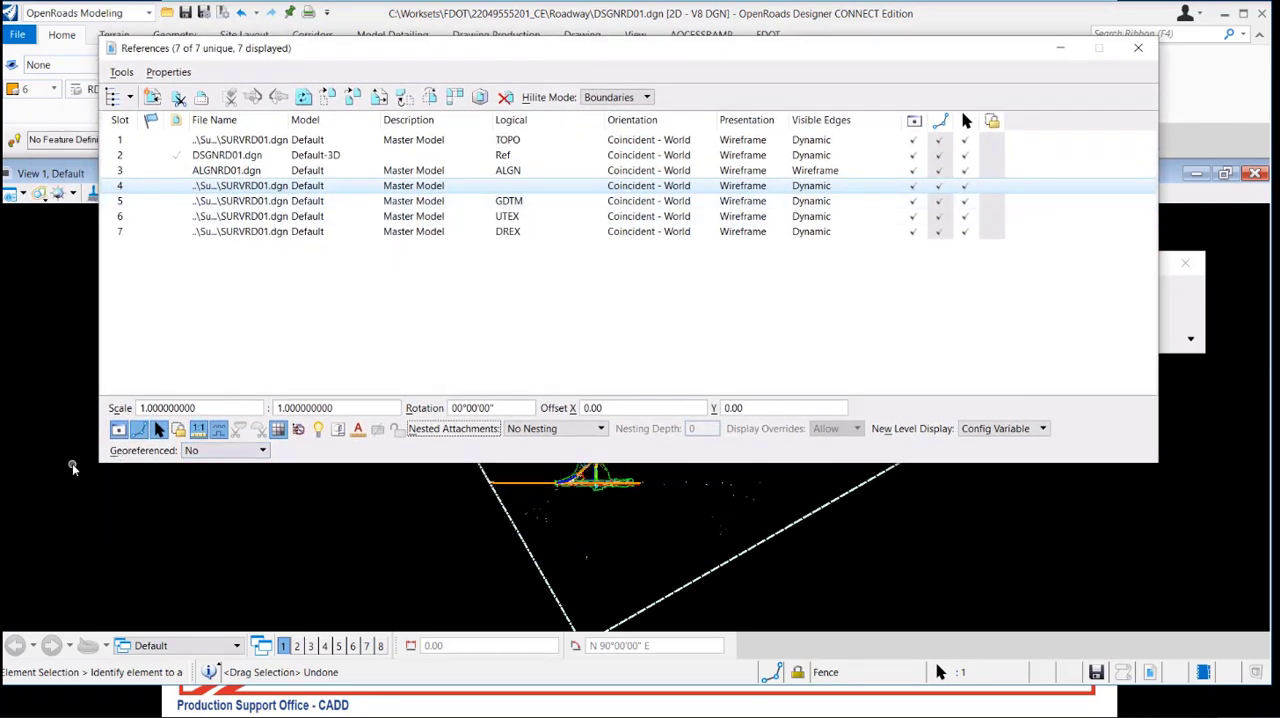
click(121, 432)
click(121, 432)
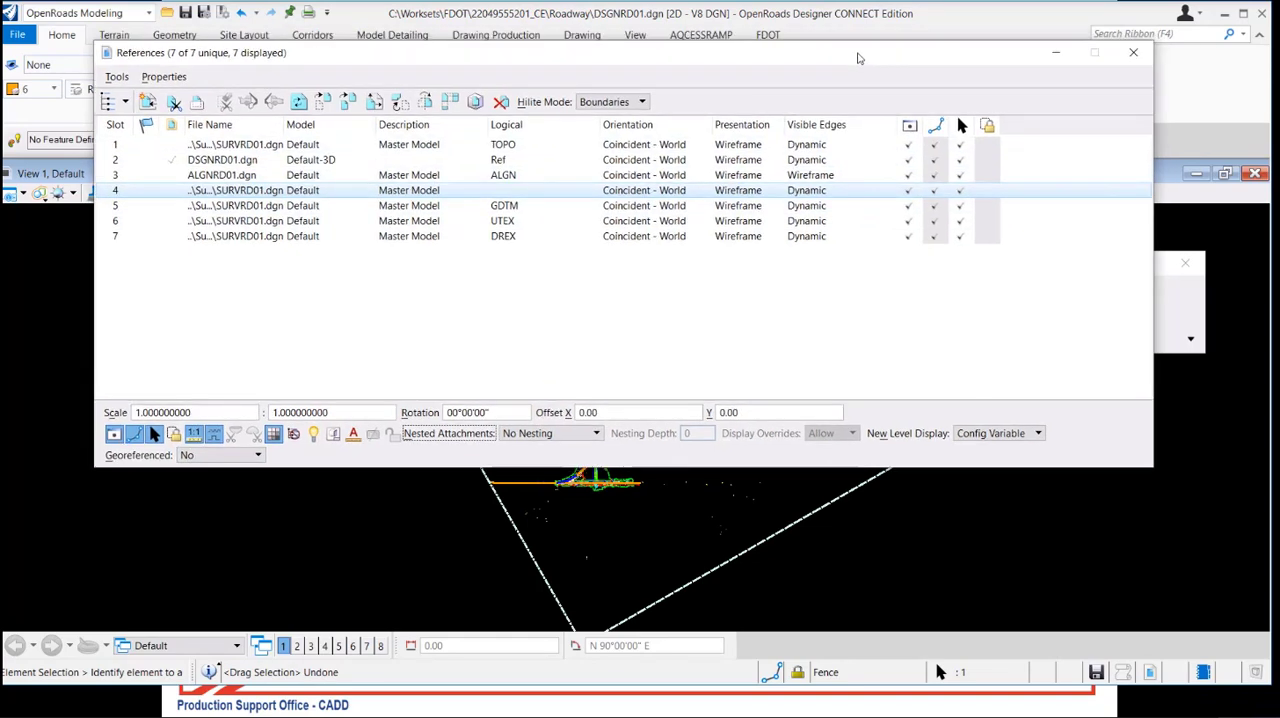
drag(866, 50, 809, 205)
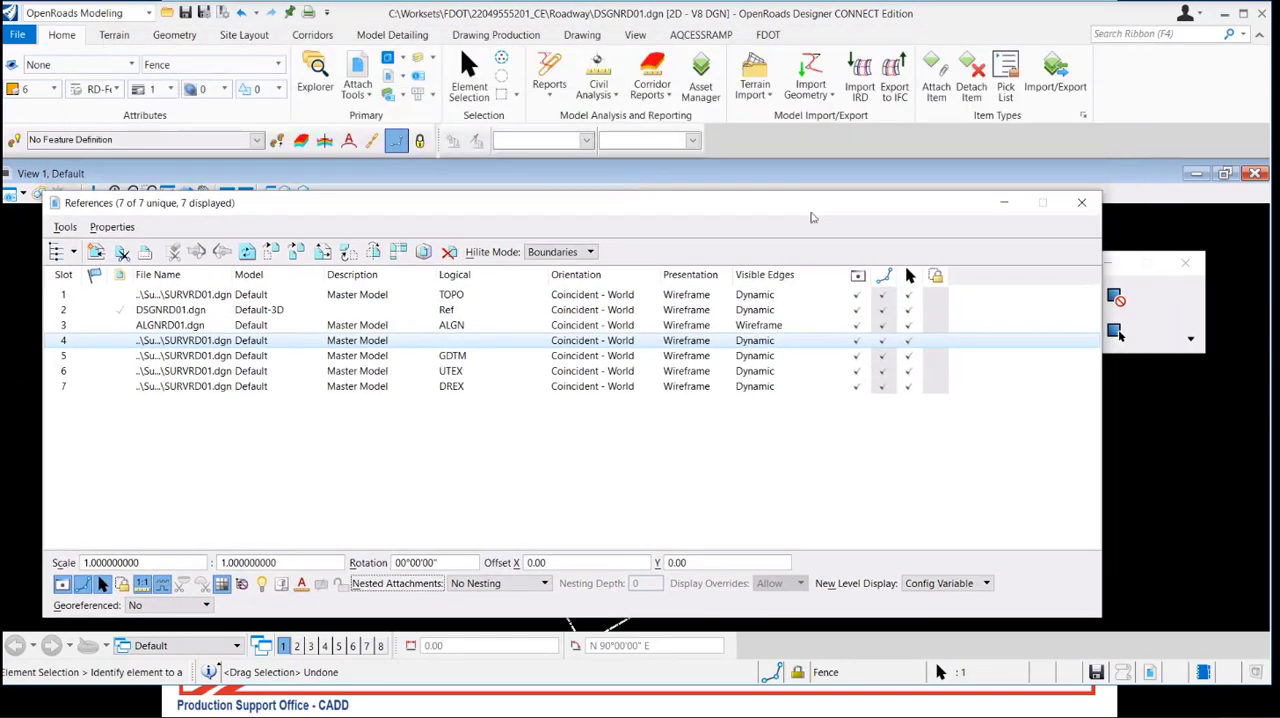
click(889, 390)
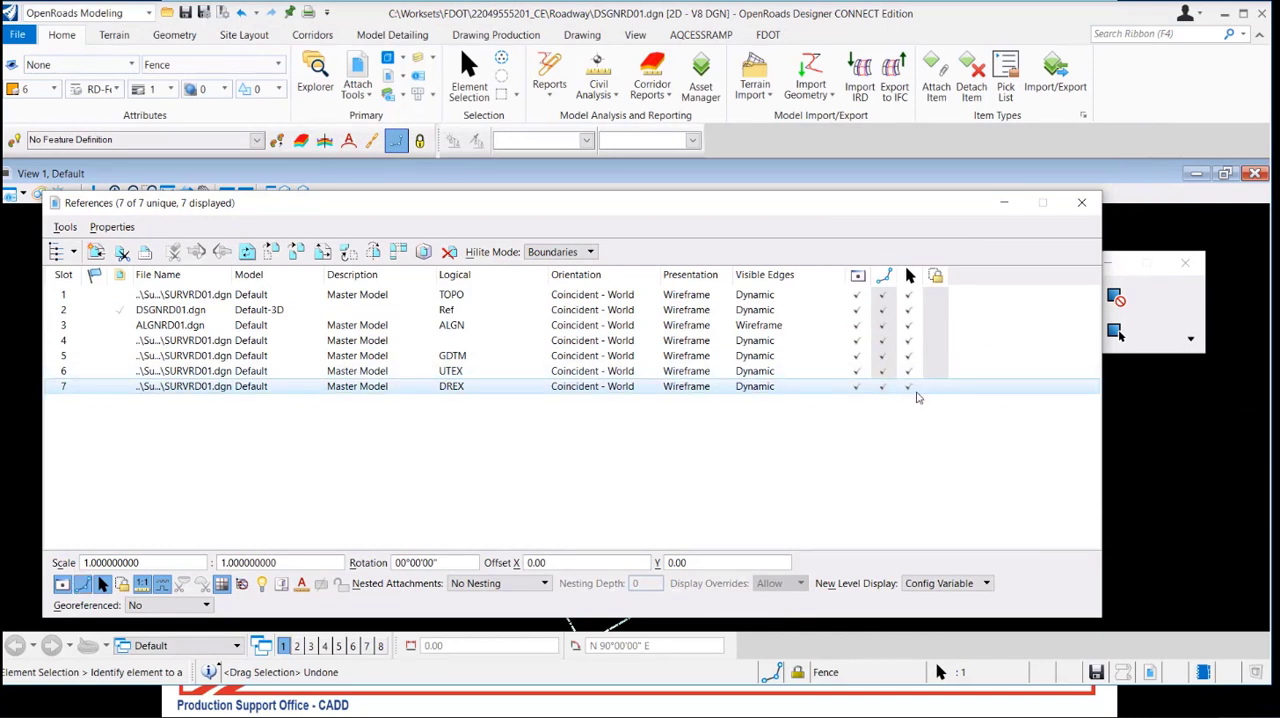
click(858, 389)
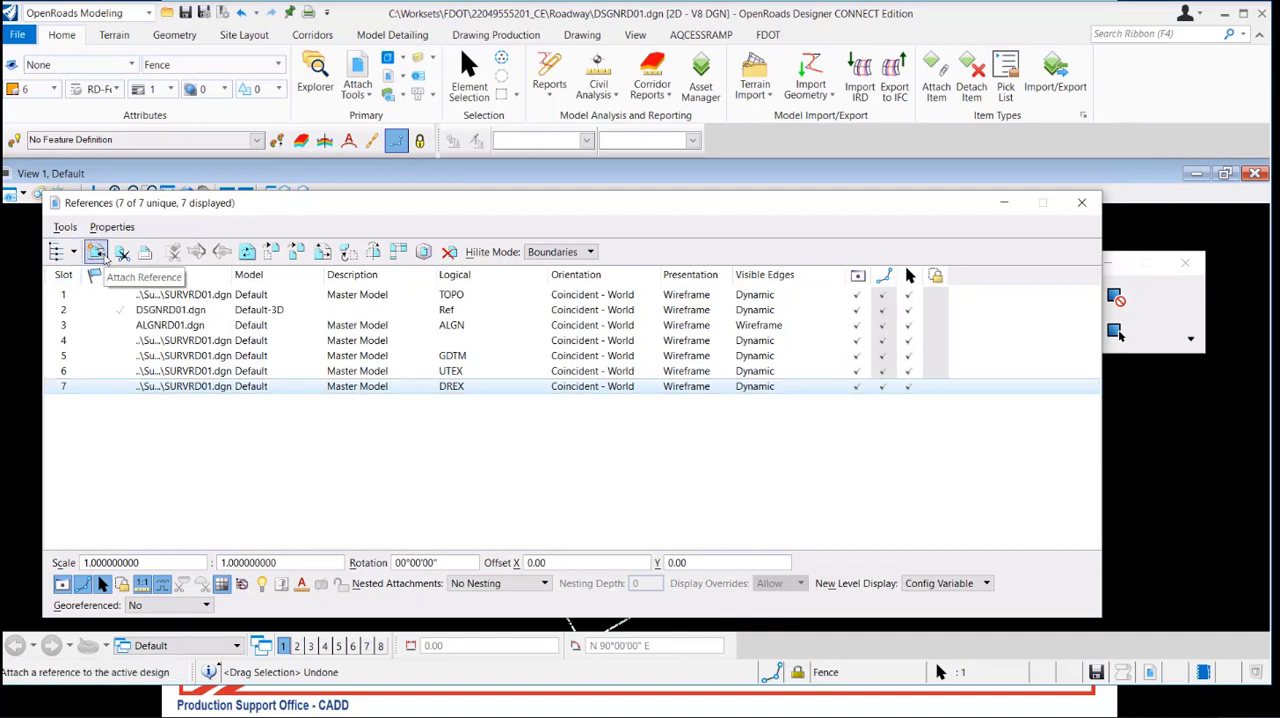
Start attaching a new reference and choose RWDTRD01.dgn from the Roadway folder with the Interactive attachment method
click(96, 252)
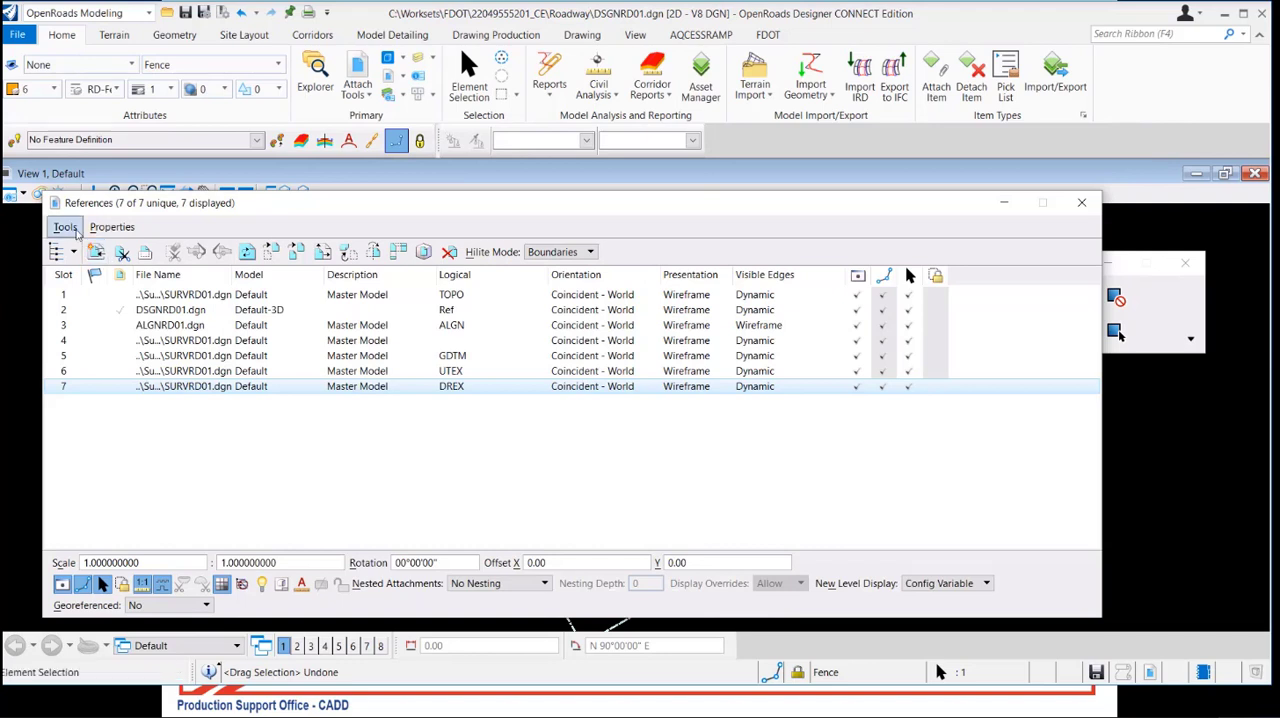
click(66, 227)
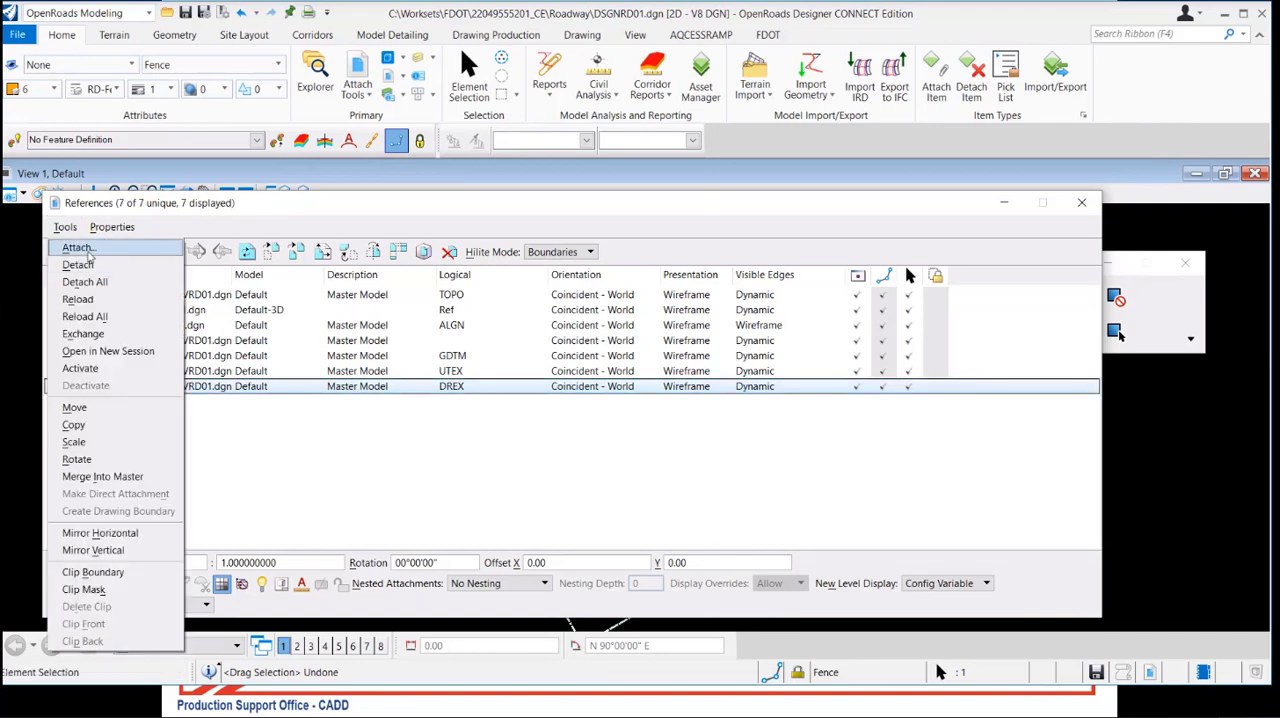
click(86, 251)
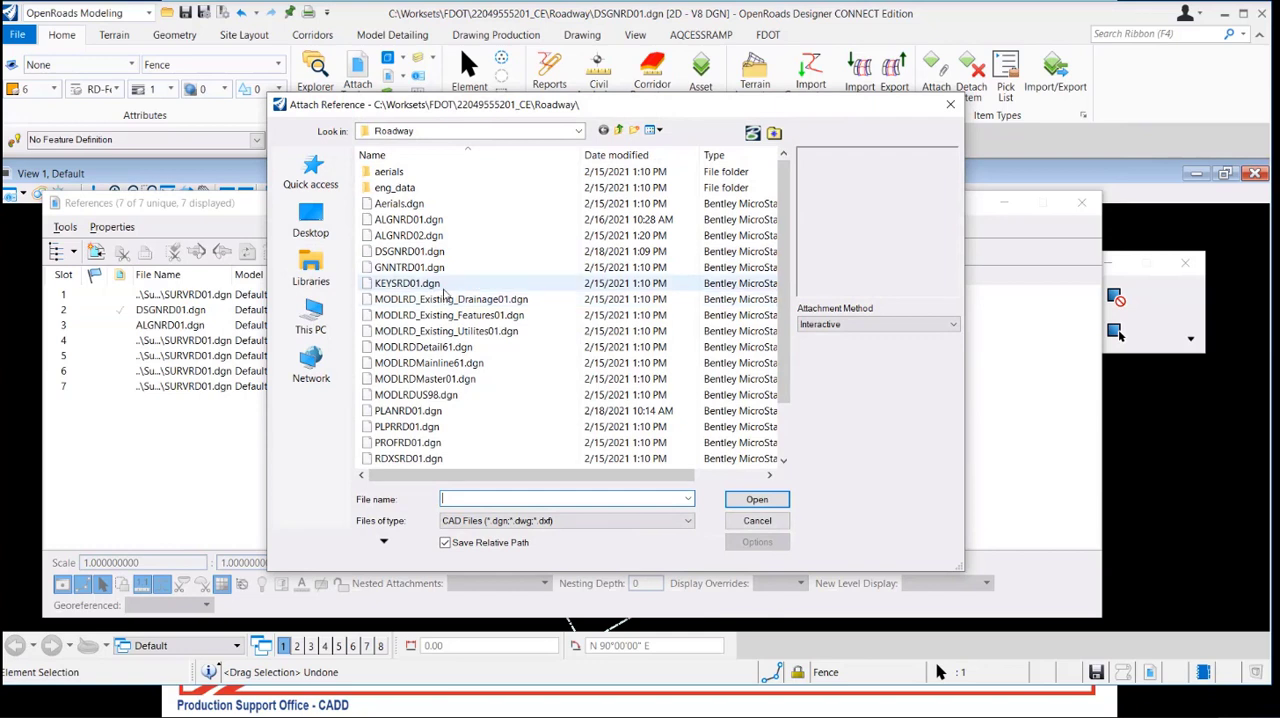
scroll(450, 285, down, 2)
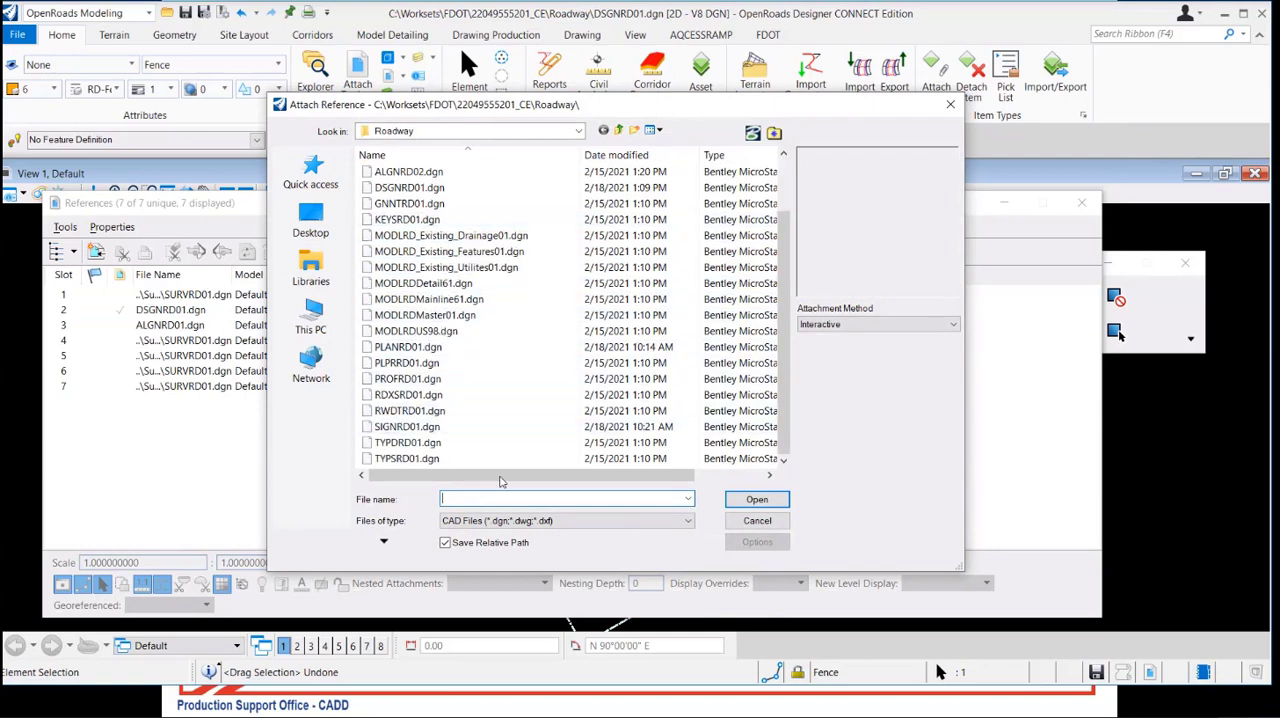
click(447, 410)
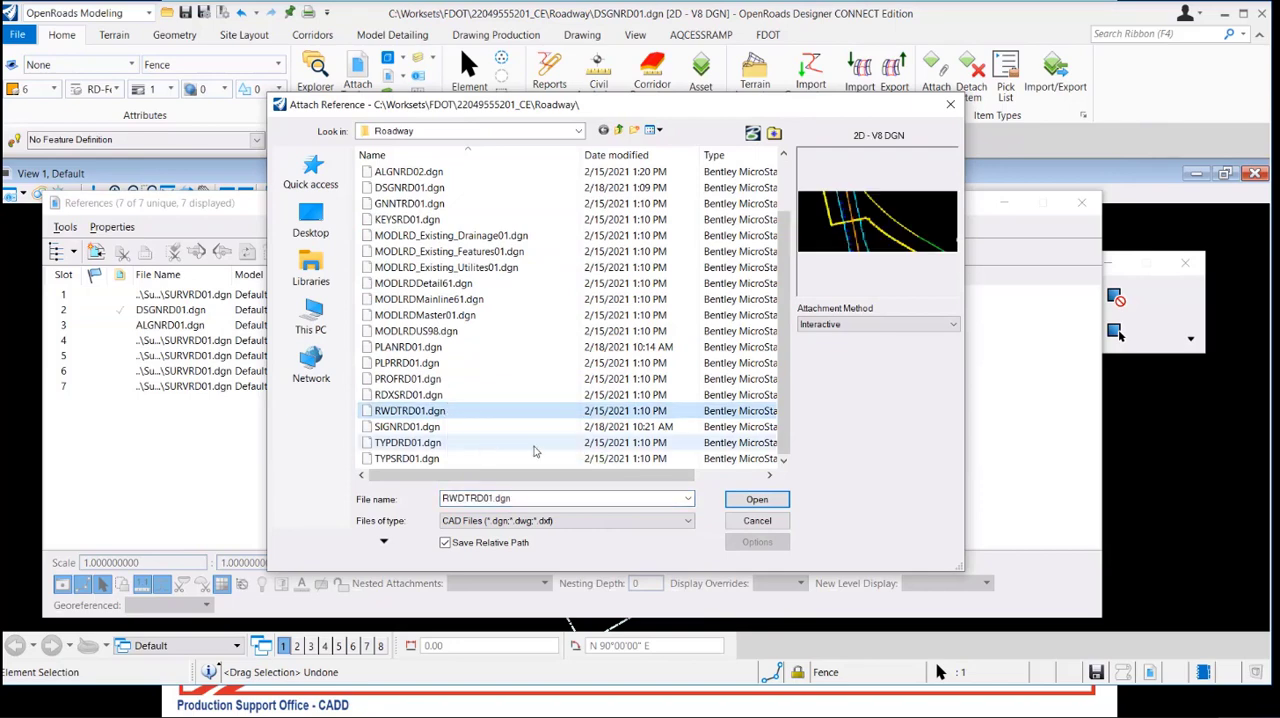
click(769, 505)
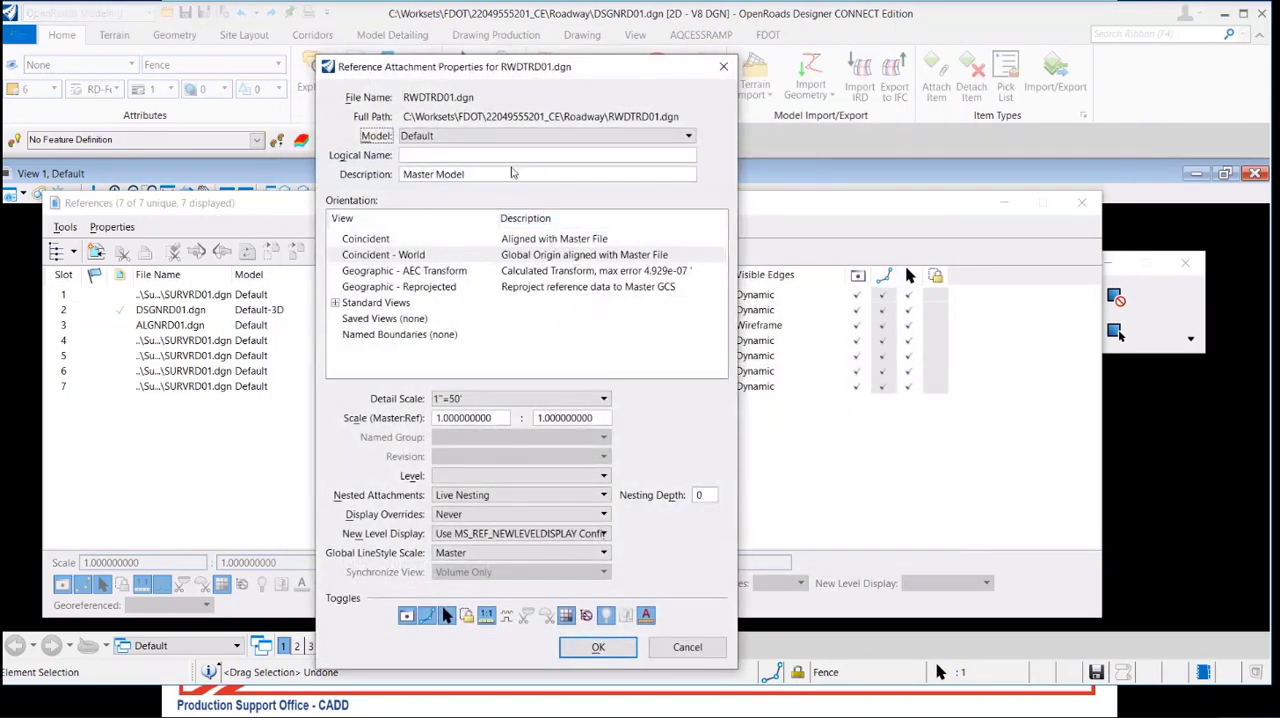
Attach the Default model of RWDTRD01.dgn with nested attachments set to No Nesting
click(503, 136)
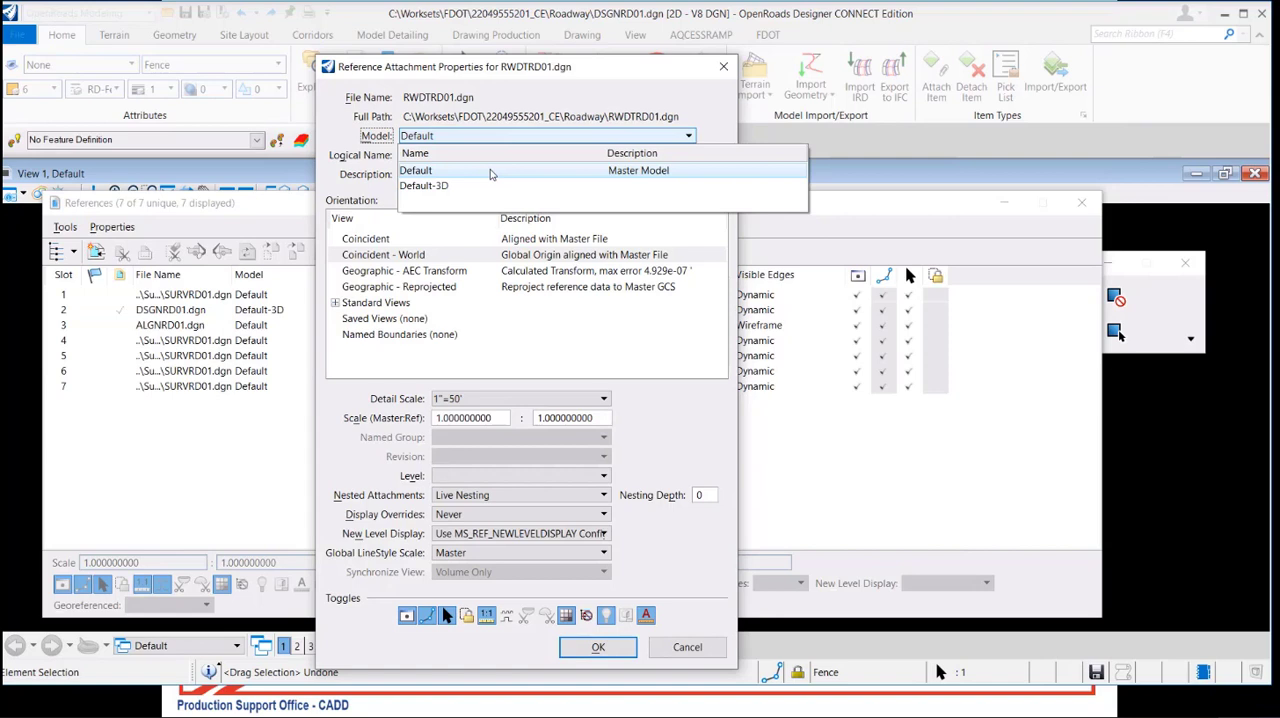
click(490, 174)
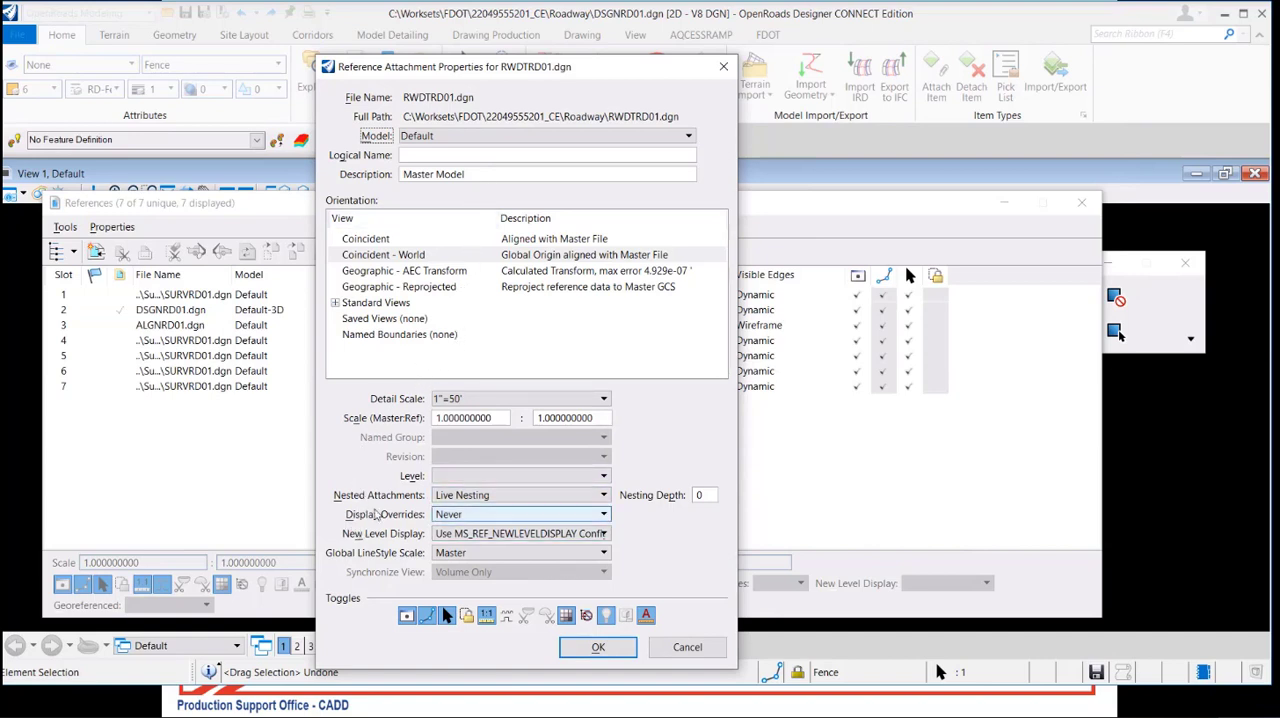
click(475, 495)
click(480, 484)
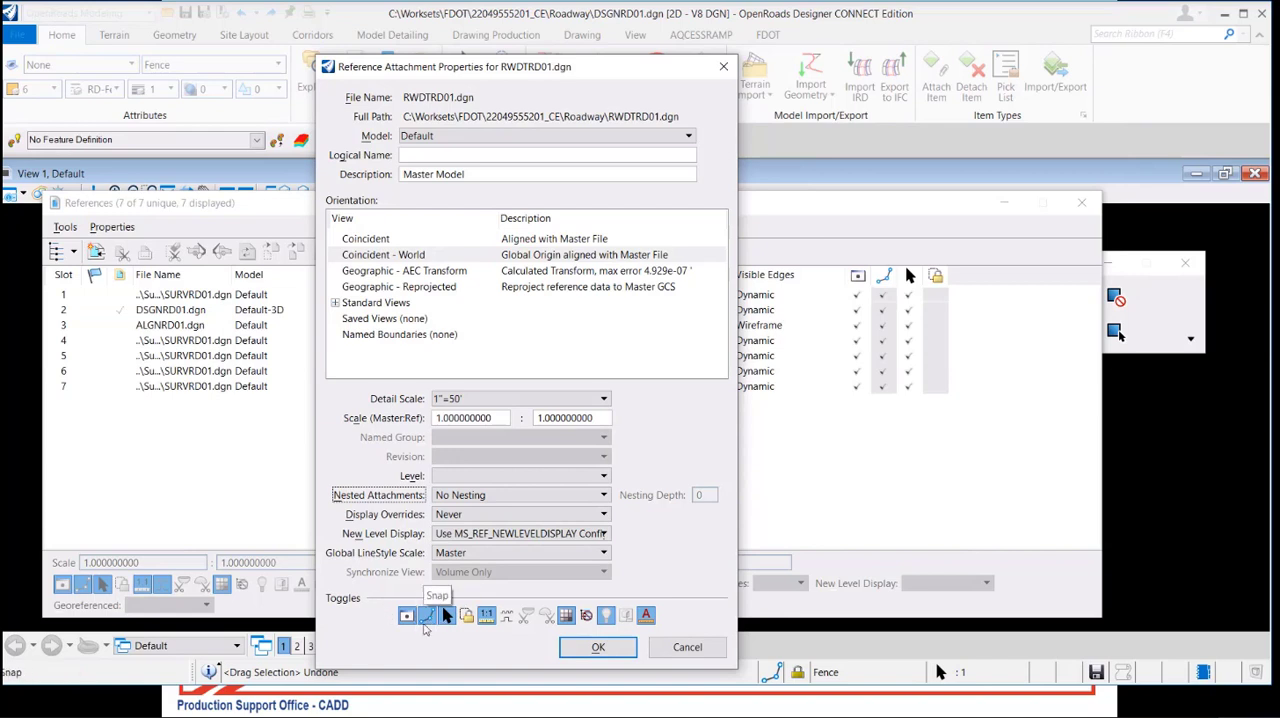
click(590, 647)
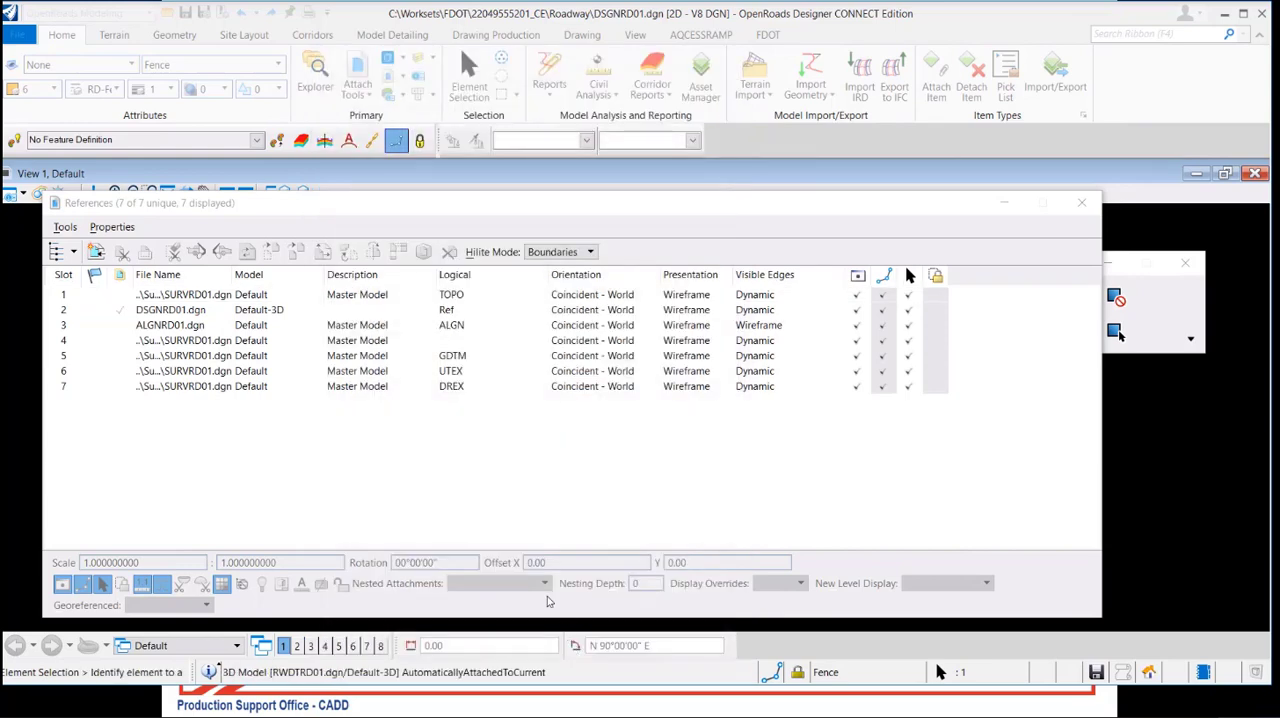
Uncover the view and select the slot 8 RWDTRD01.dgn reference to examine its boundary and linework along the road
drag(323, 205, 367, 463)
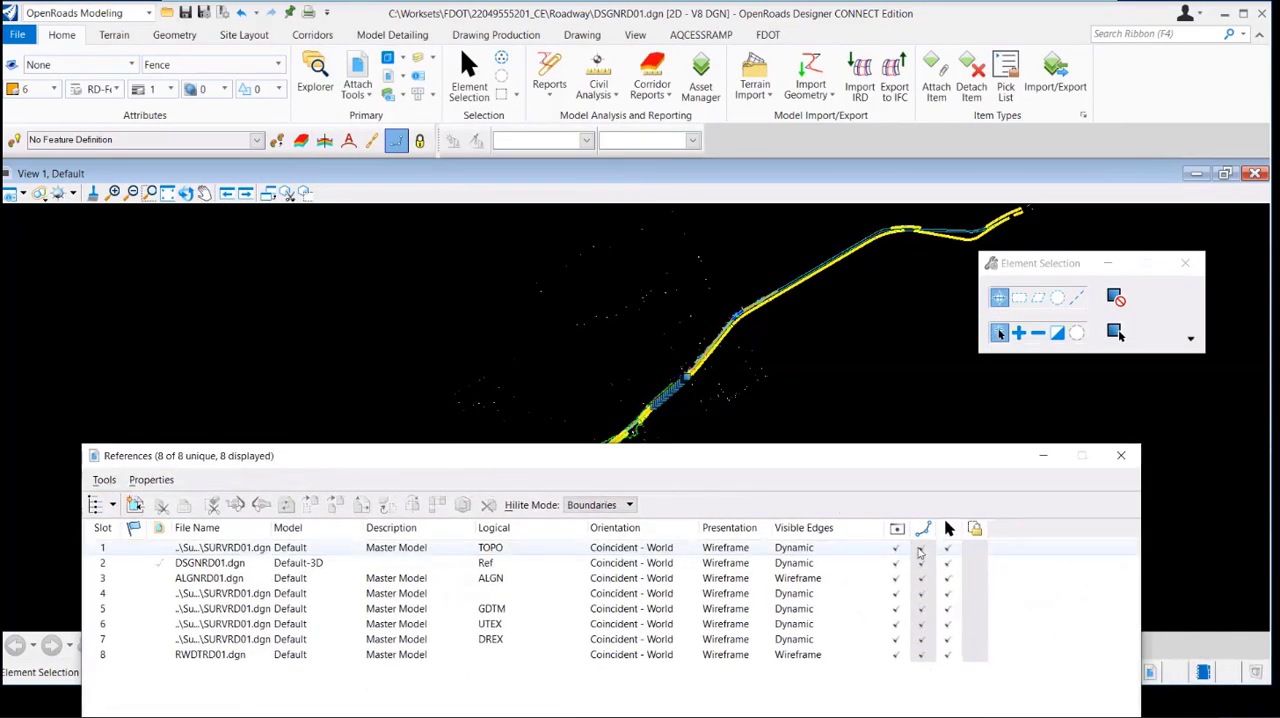
click(245, 654)
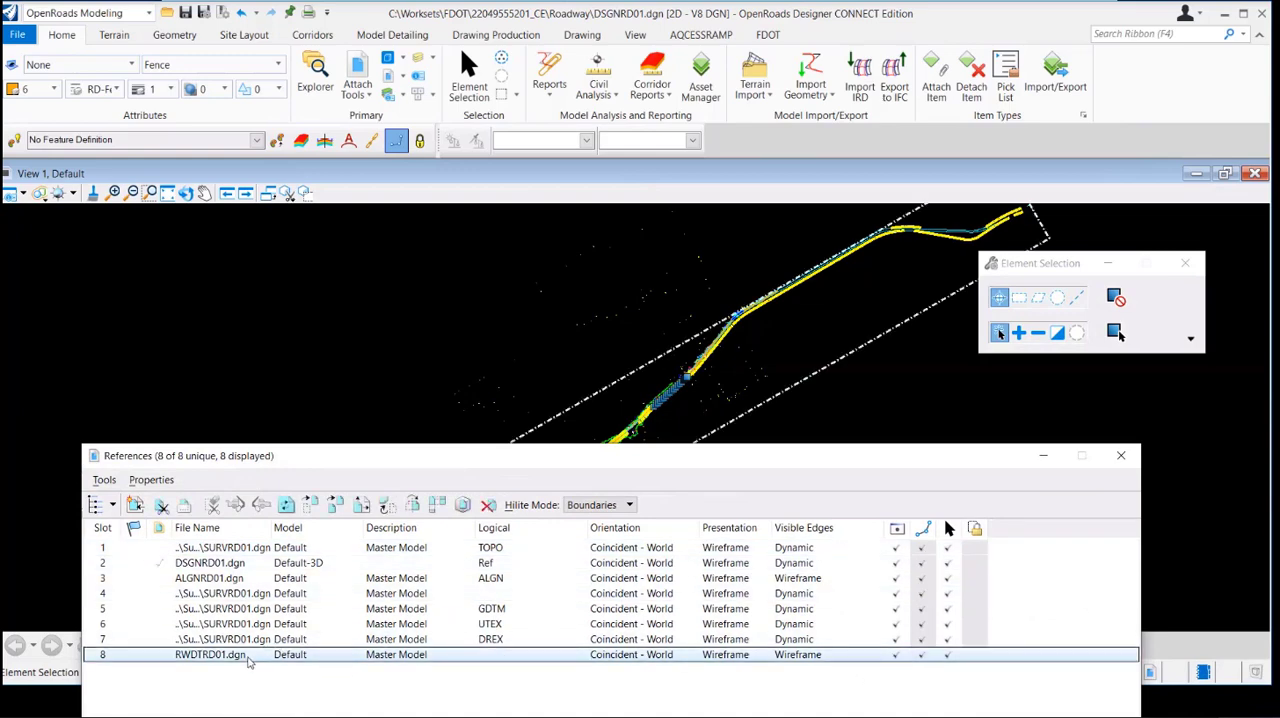
scroll(660, 343, up, 4)
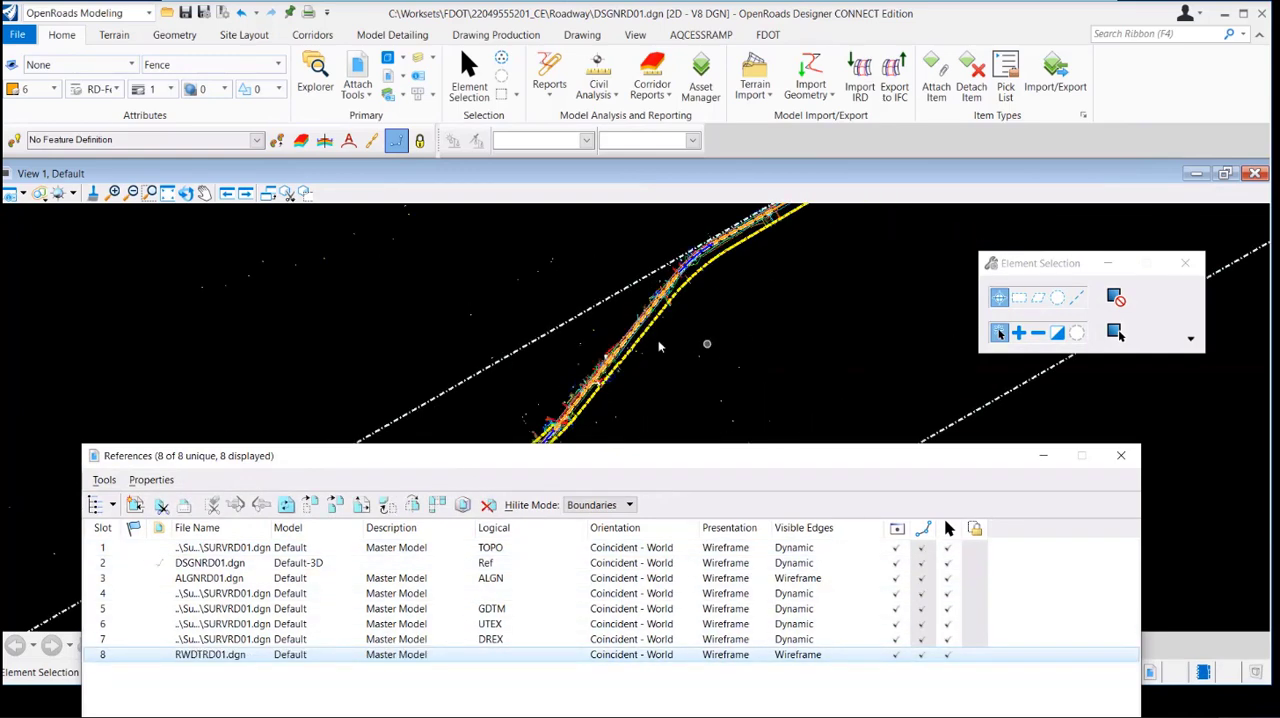
scroll(582, 344, up, 3)
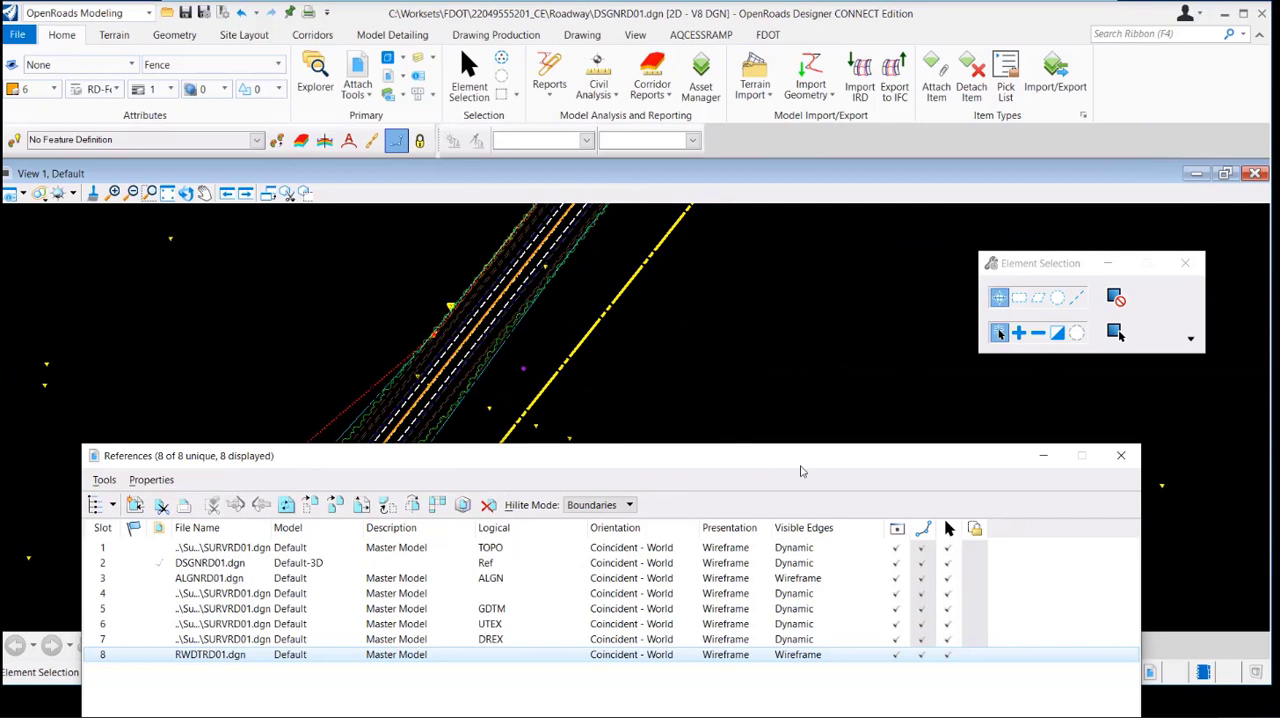
Switch the highlight mode for the RWDTRD01.dgn reference to Hilite, examine its elements, and return it to Boundaries
click(592, 507)
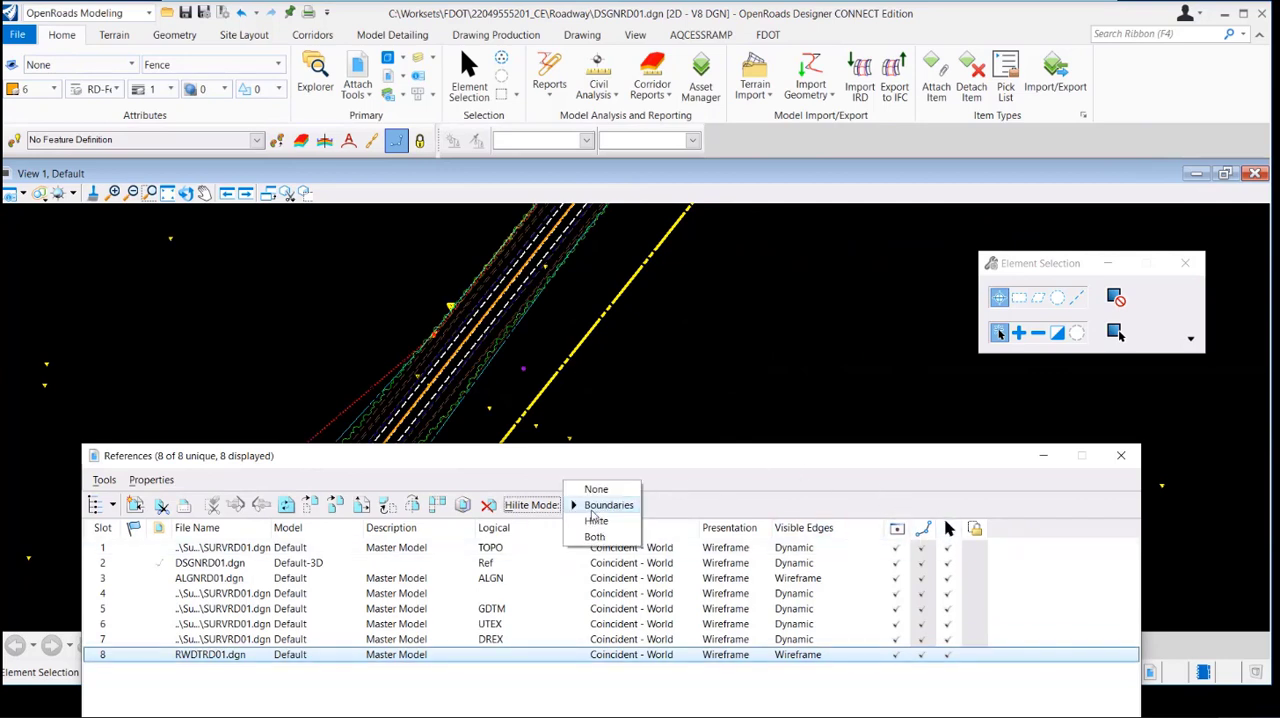
click(596, 521)
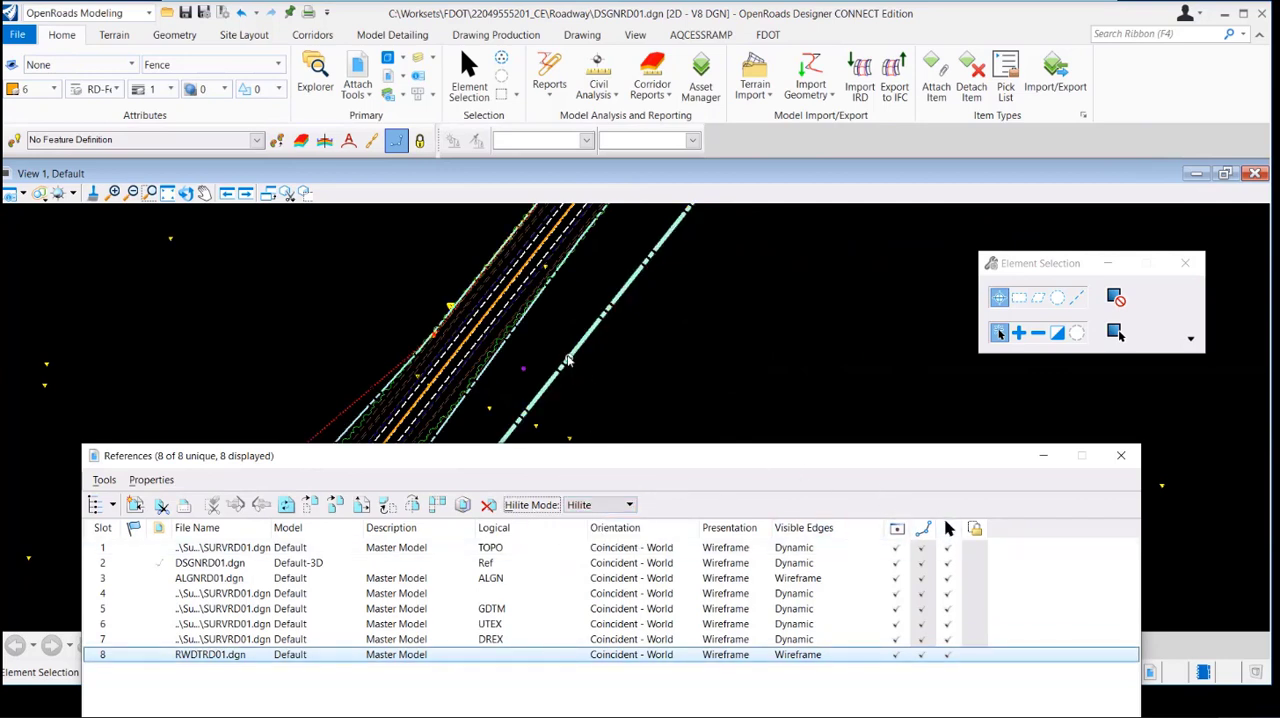
click(592, 506)
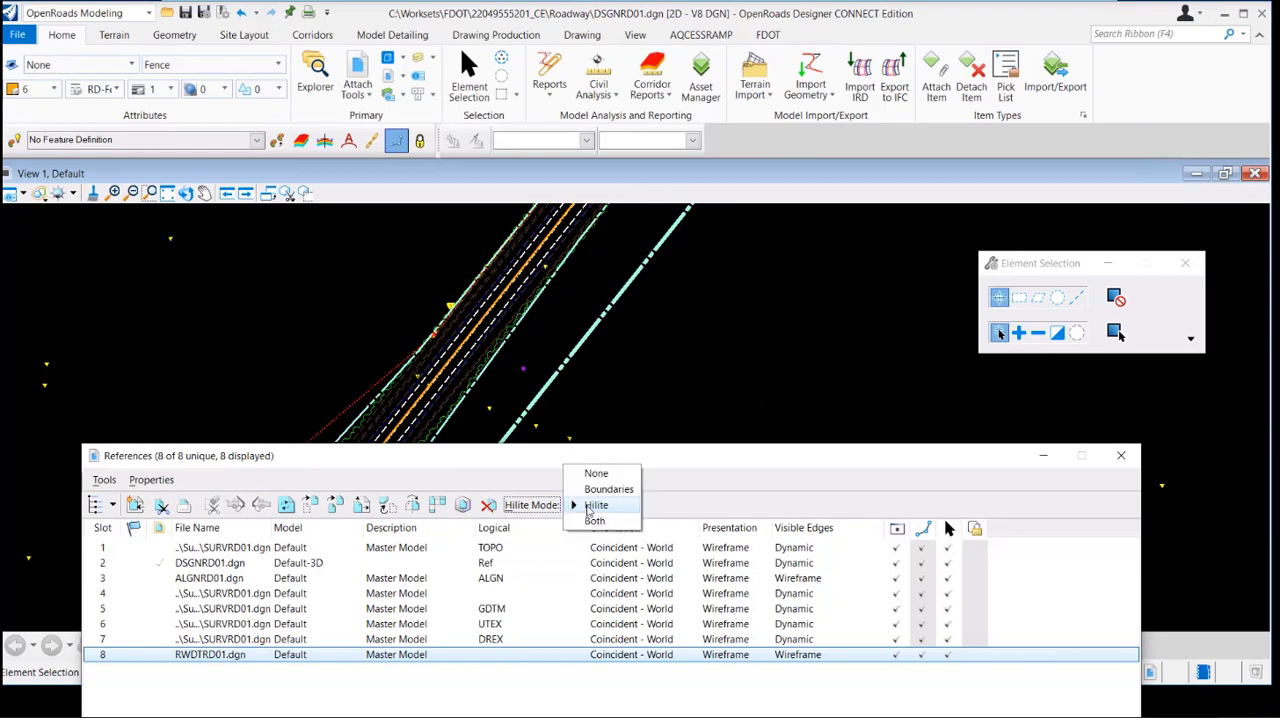
click(598, 489)
scroll(650, 395, down, 3)
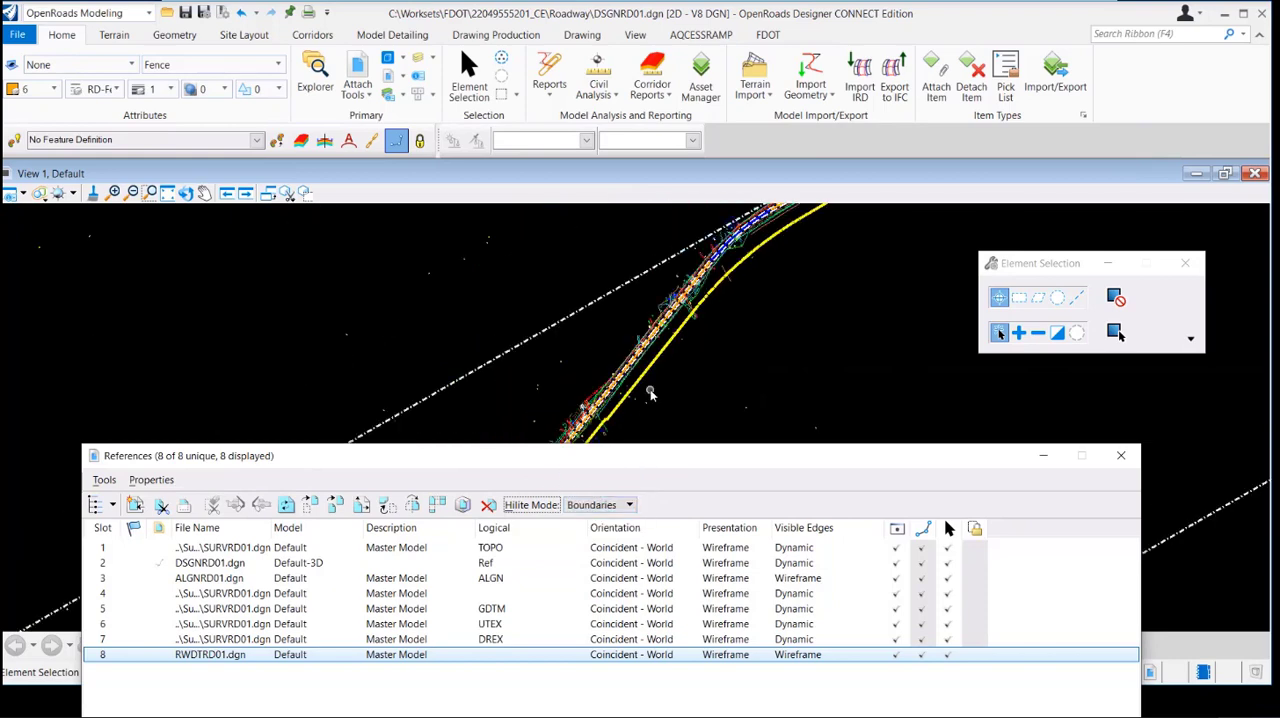
drag(648, 457, 662, 232)
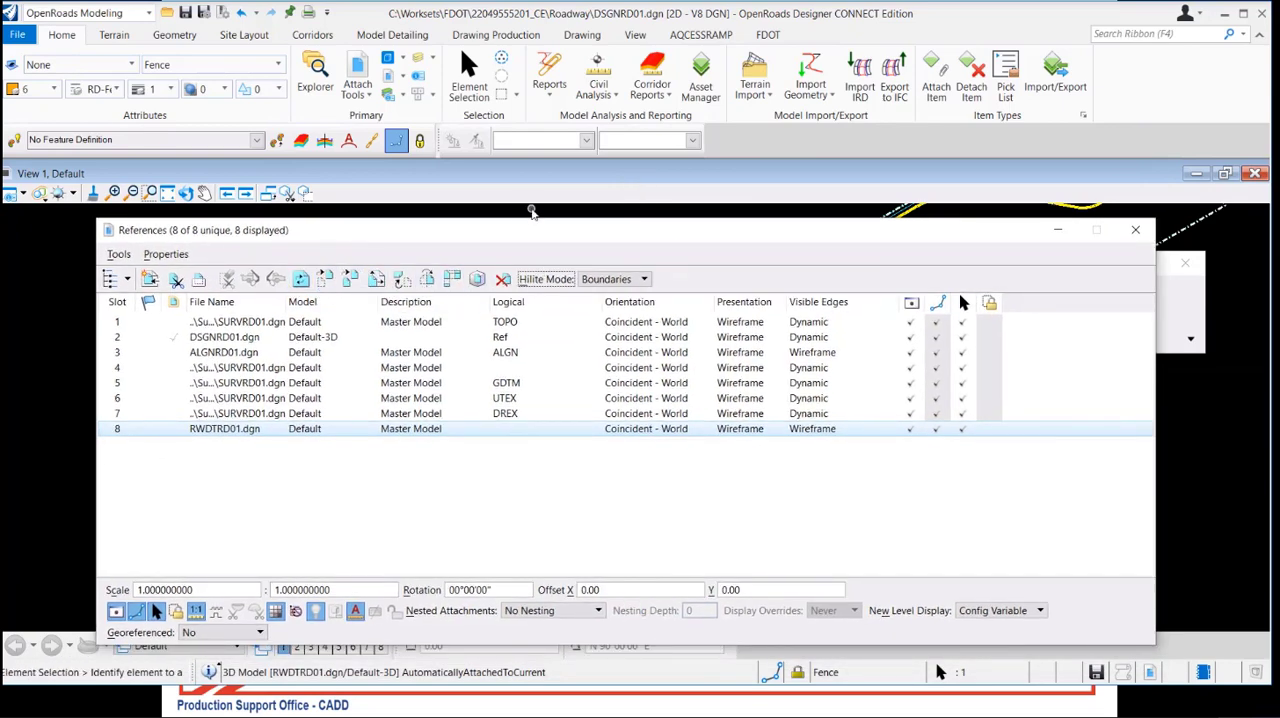
drag(534, 234, 583, 486)
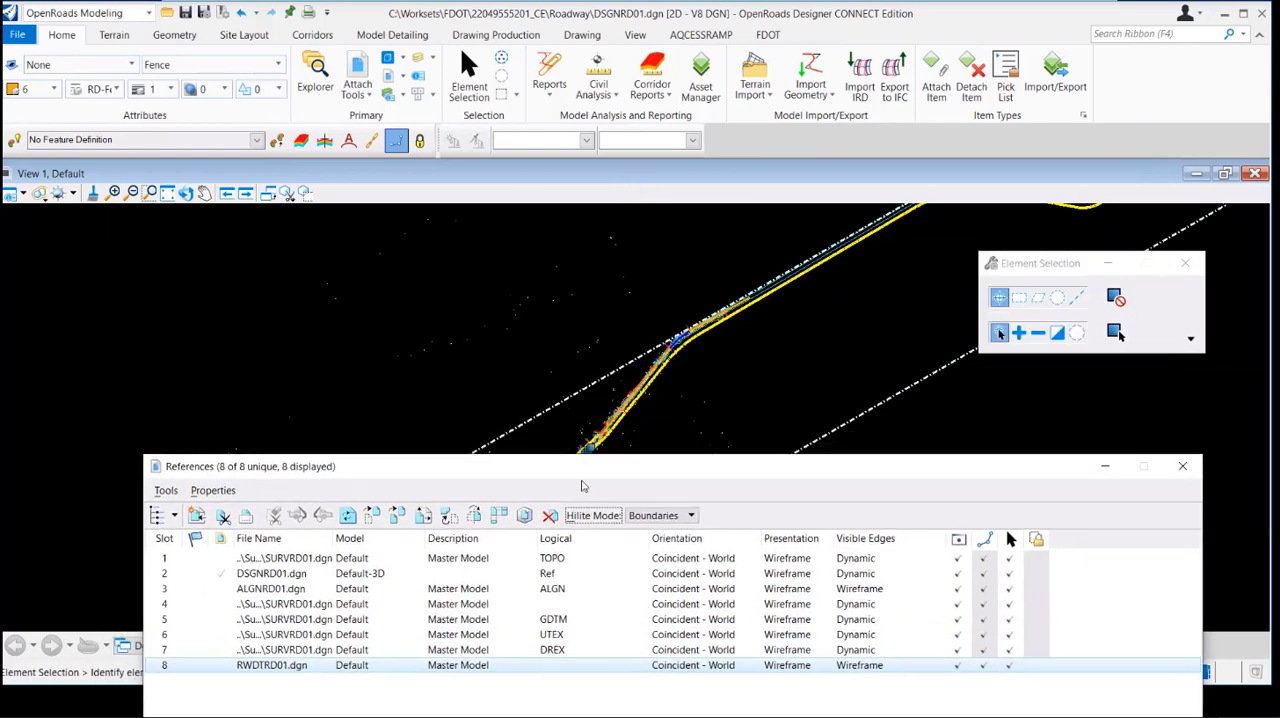
Move the RWDTRD01.dgn reference together with its boundary to another point in the view, and undo the move
click(288, 667)
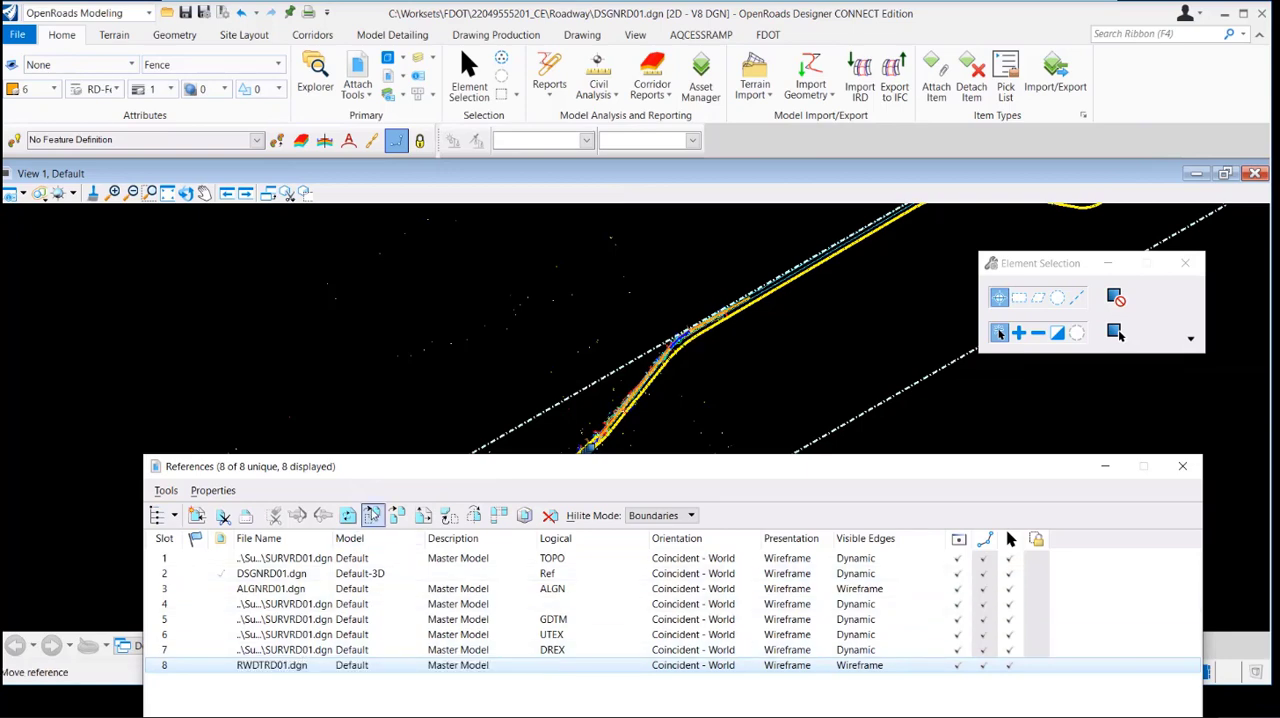
click(371, 514)
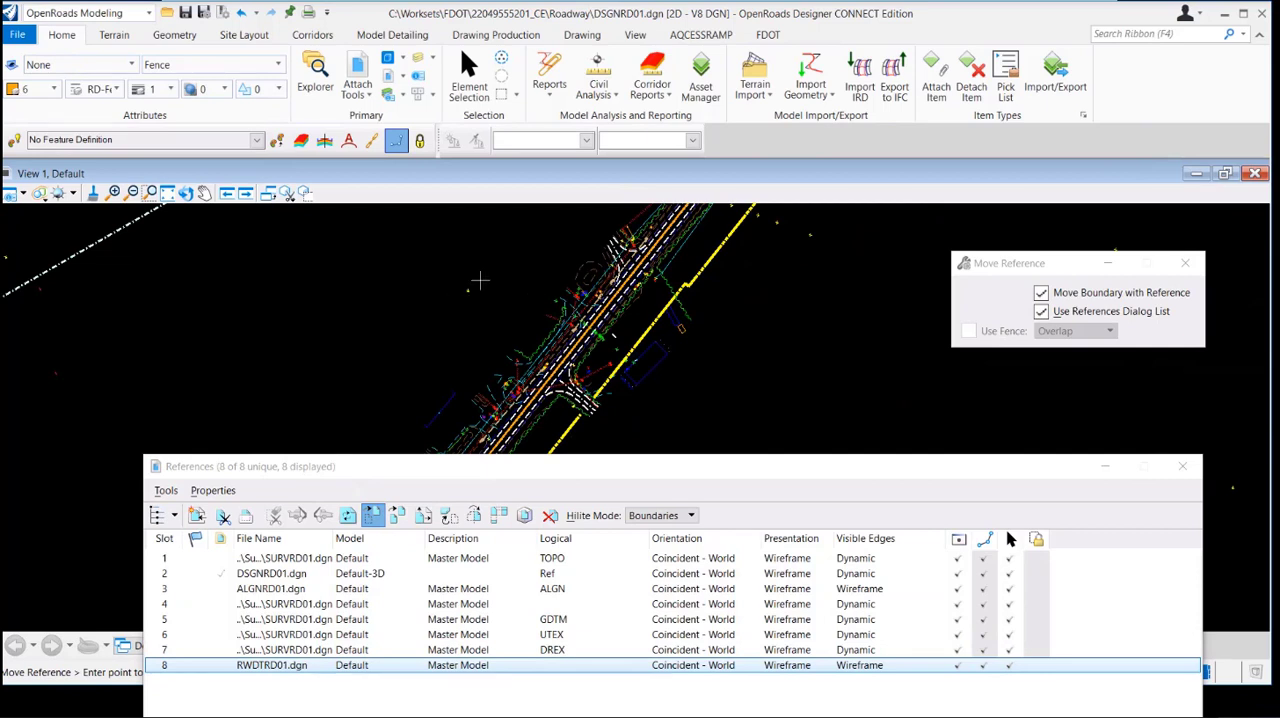
click(453, 398)
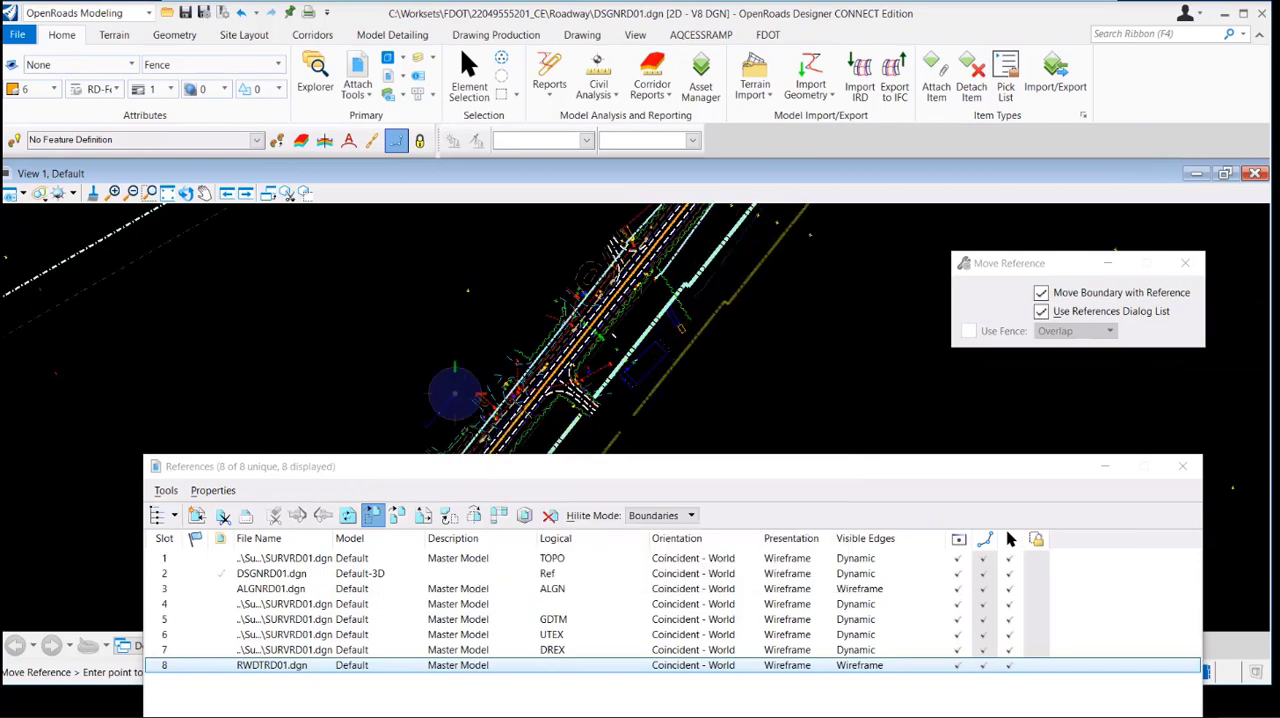
click(781, 402)
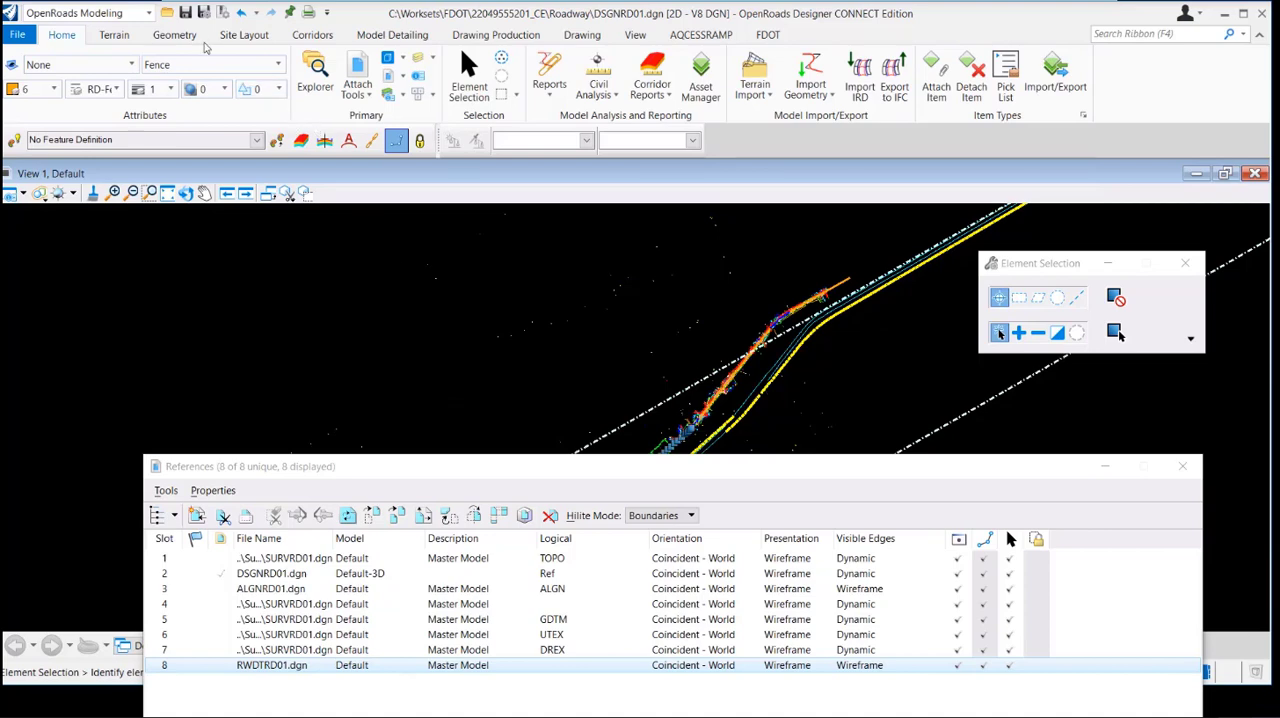
click(242, 13)
Open the attachment settings of the RWDTRD01.dgn reference, review its properties, and close them without changes
drag(859, 466, 833, 216)
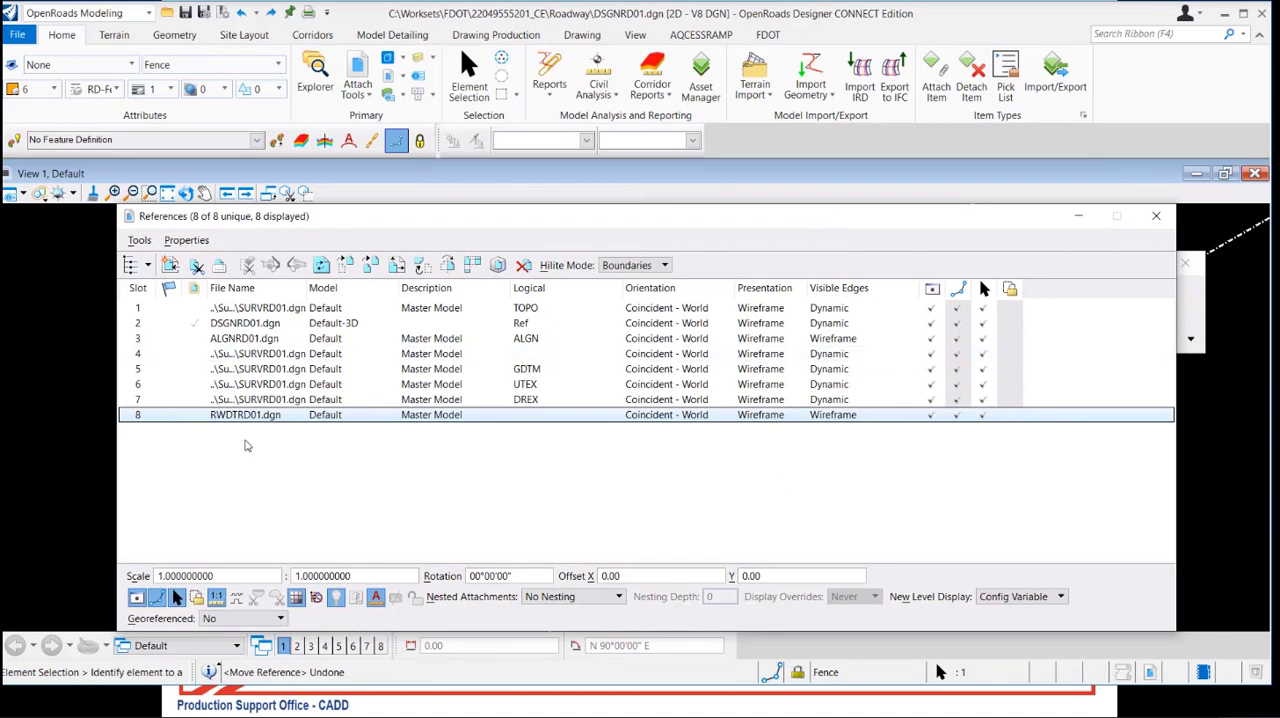
right_click(250, 418)
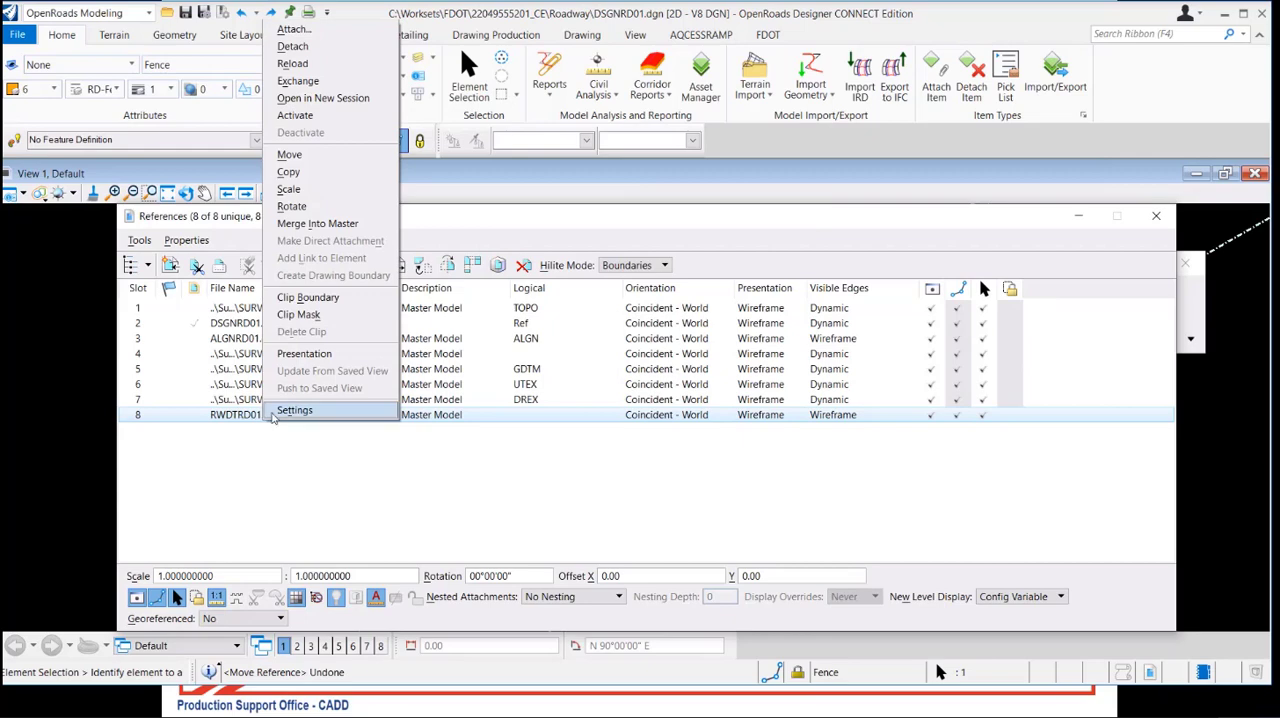
click(275, 412)
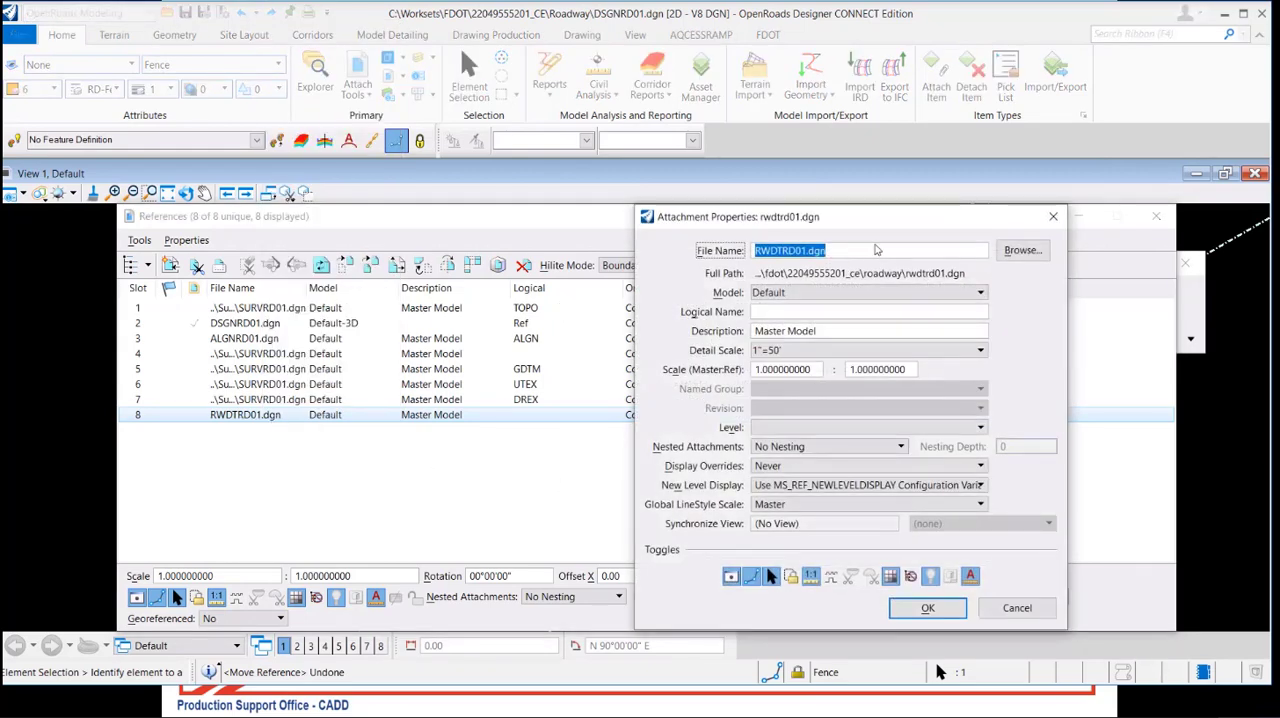
drag(888, 228, 596, 176)
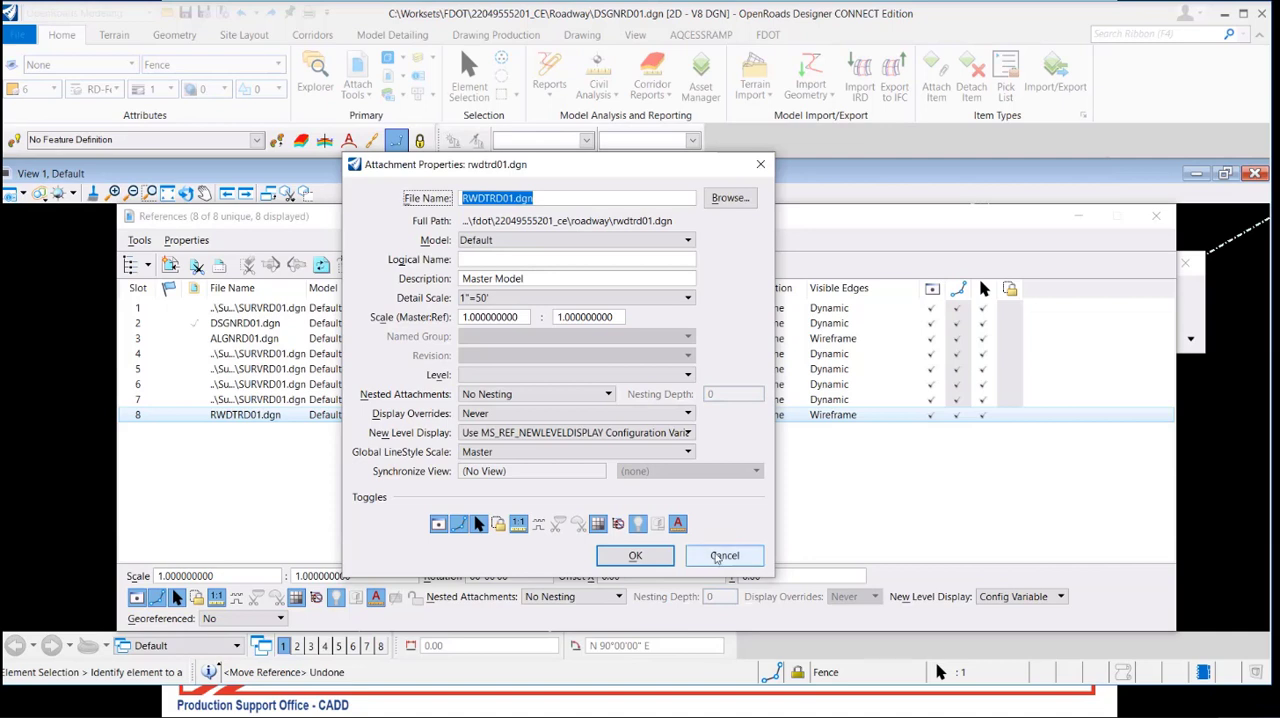
click(717, 556)
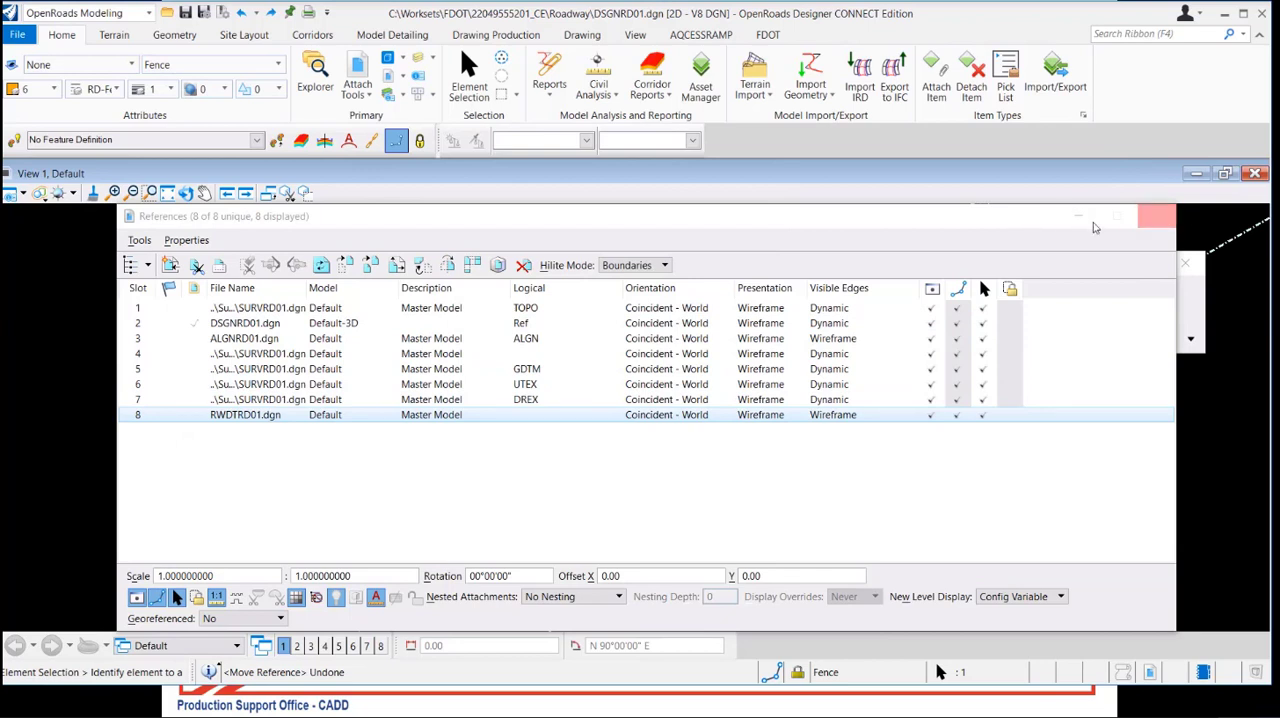
Toggle the display of the slot 1 TOPO and slot 2 DSGNRD01.dgn references off and back on
click(784, 213)
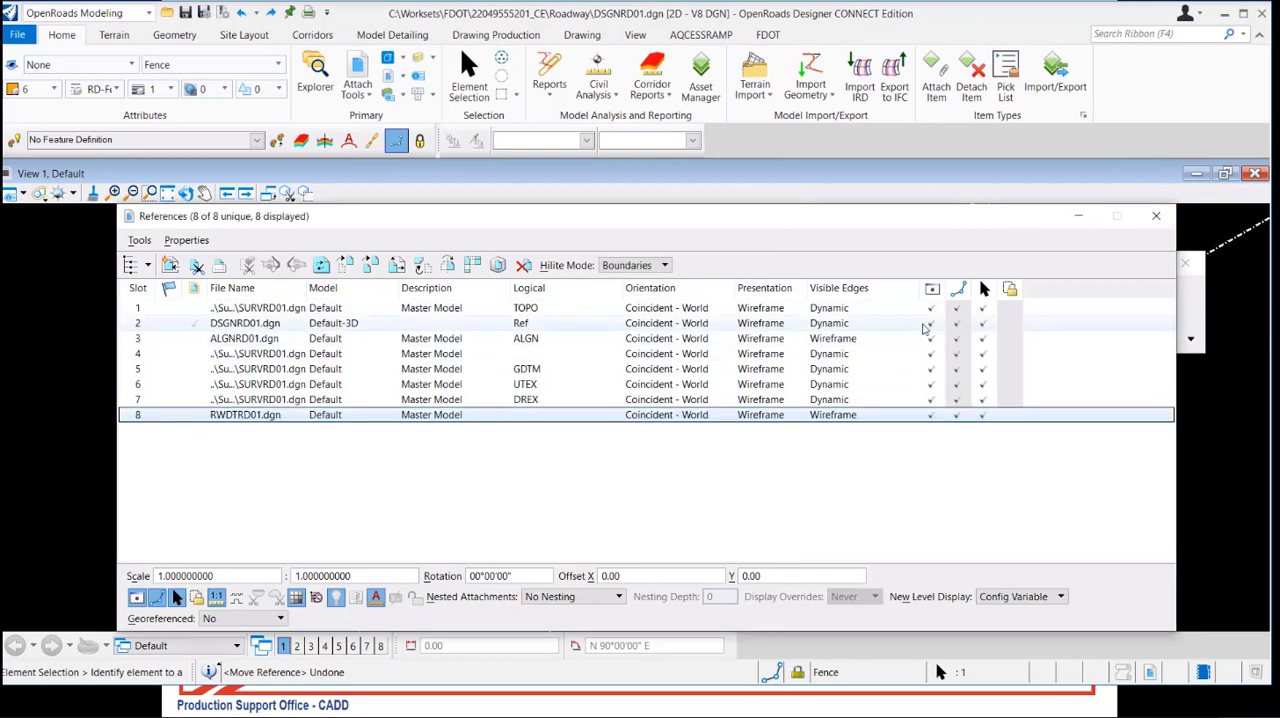
click(931, 308)
click(931, 323)
click(931, 308)
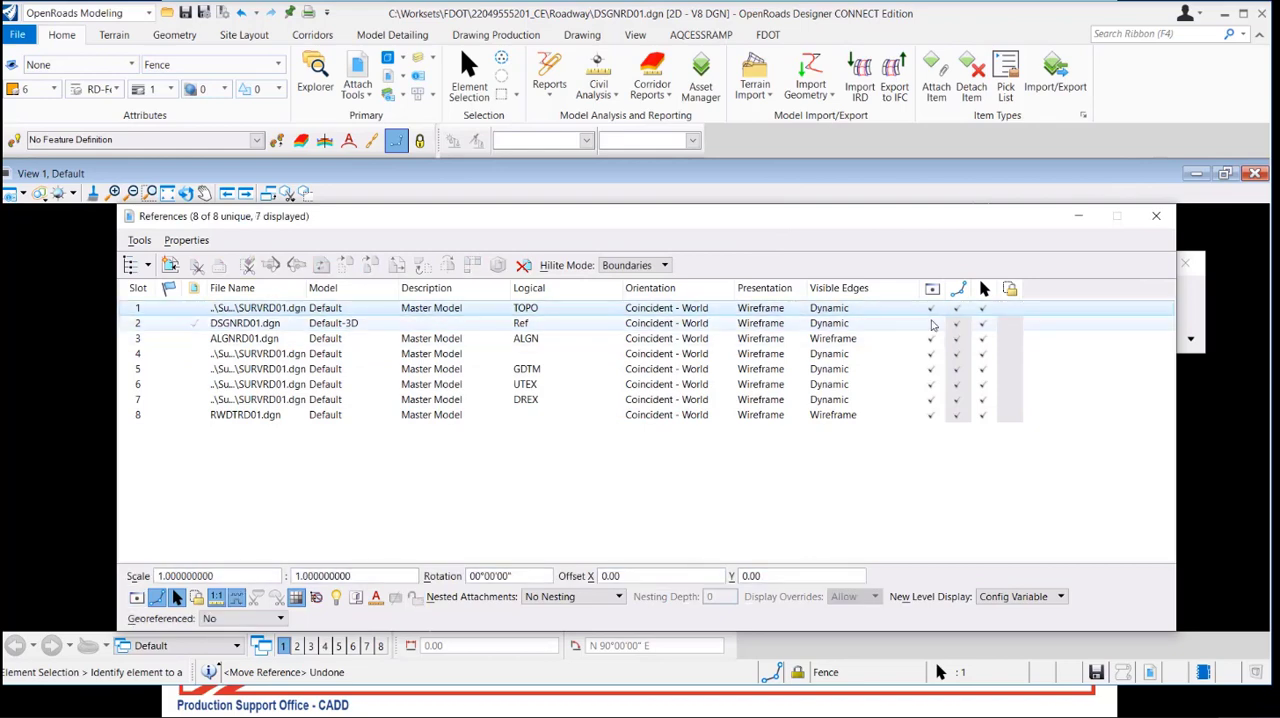
click(931, 323)
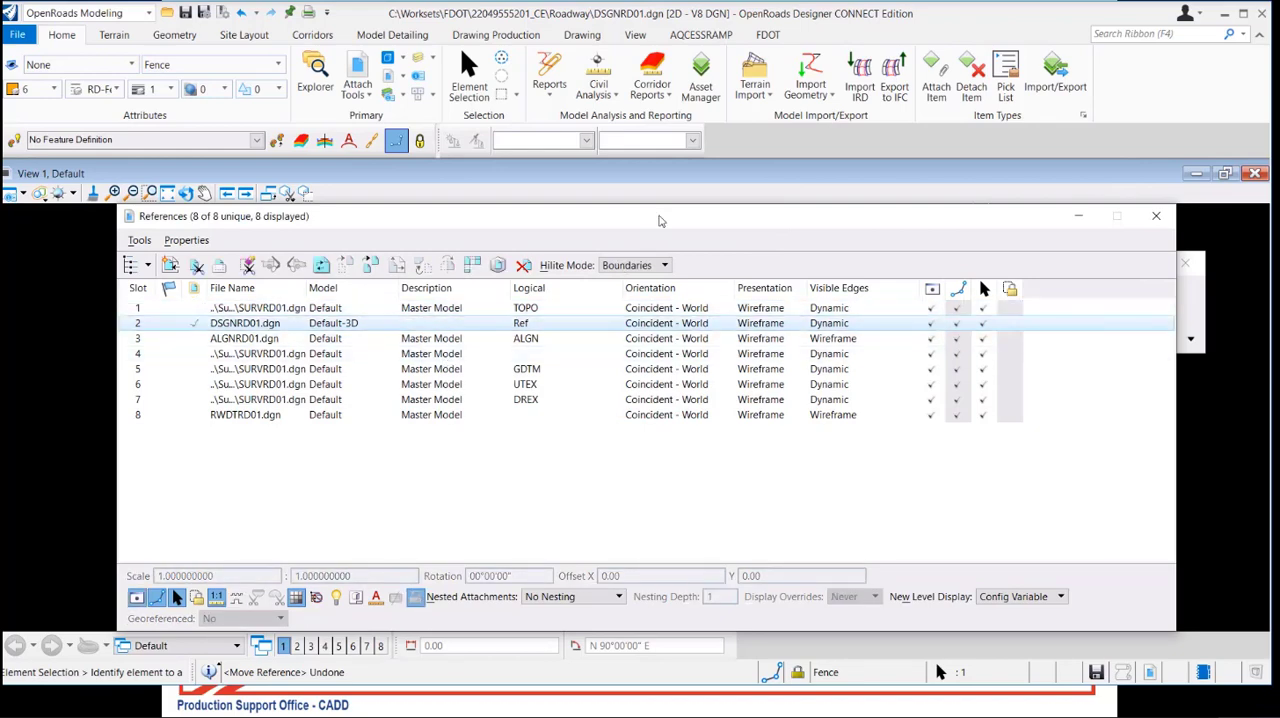
Select all eight references in the list and examine their boundaries and linework along the road
drag(659, 220, 677, 295)
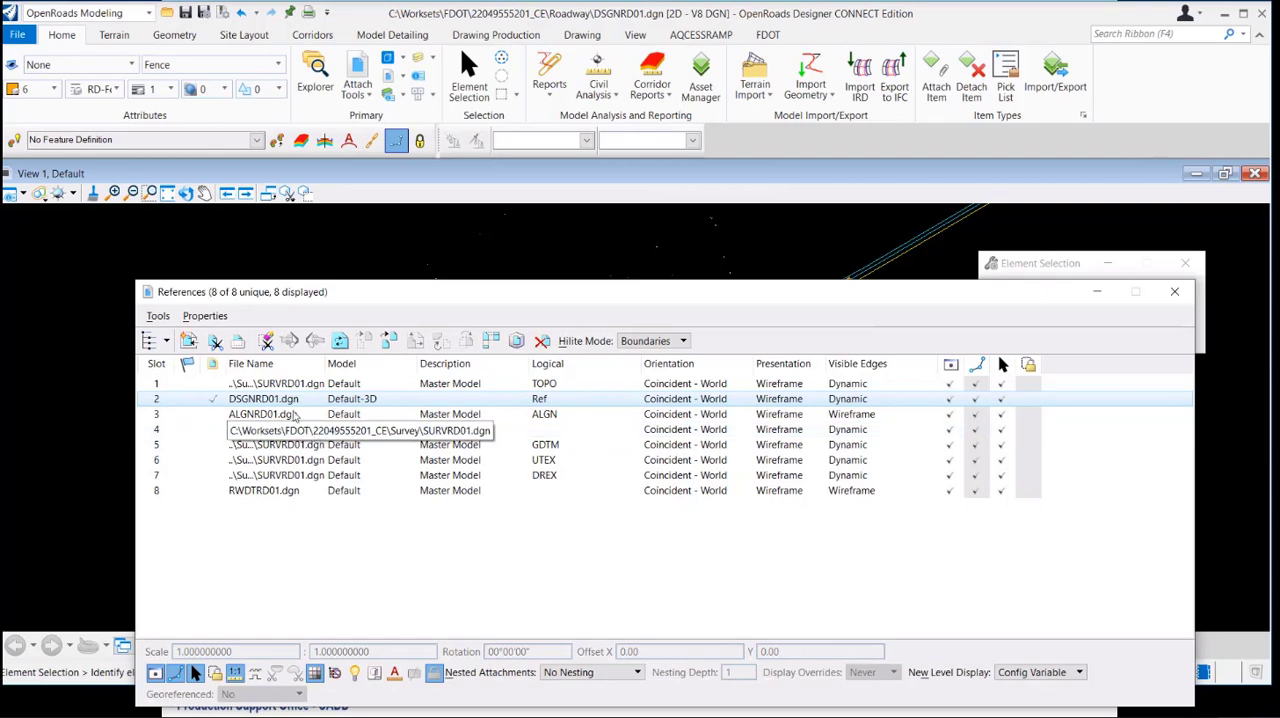
key(ctrl+a)
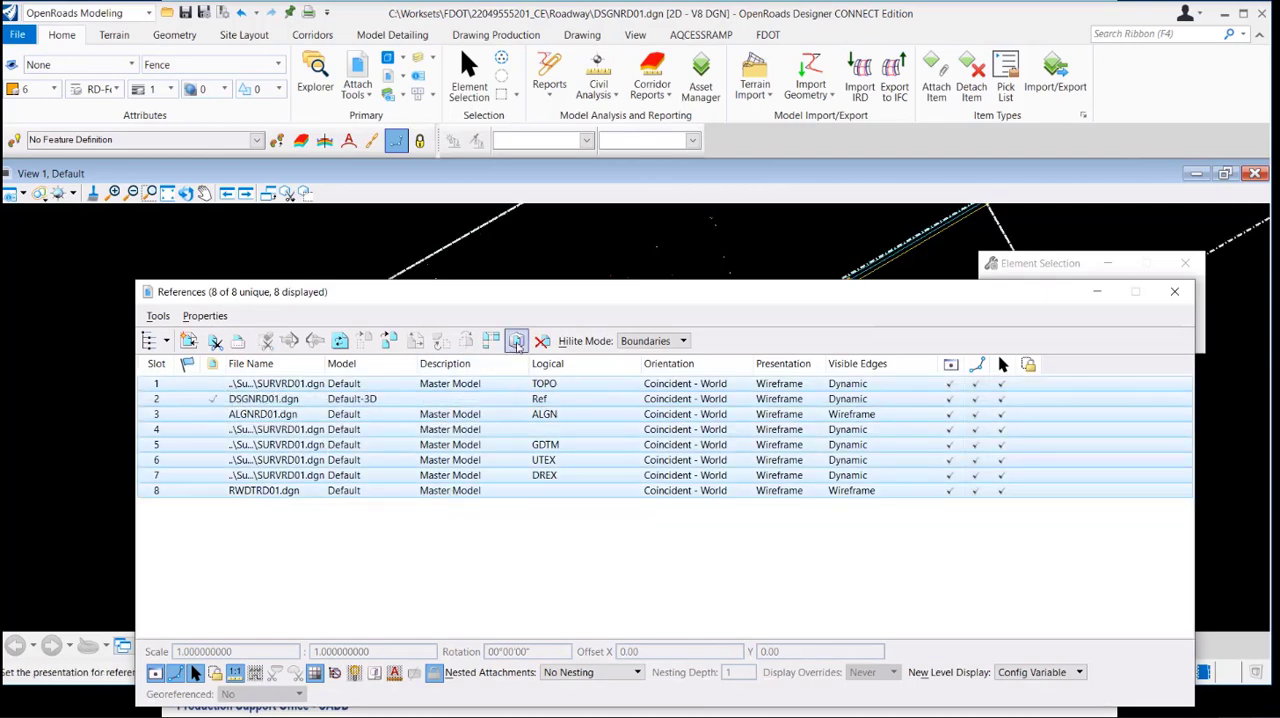
mouse_move(533, 297)
mouse_down()
mouse_move(576, 530)
mouse_move(565, 580)
mouse_up()
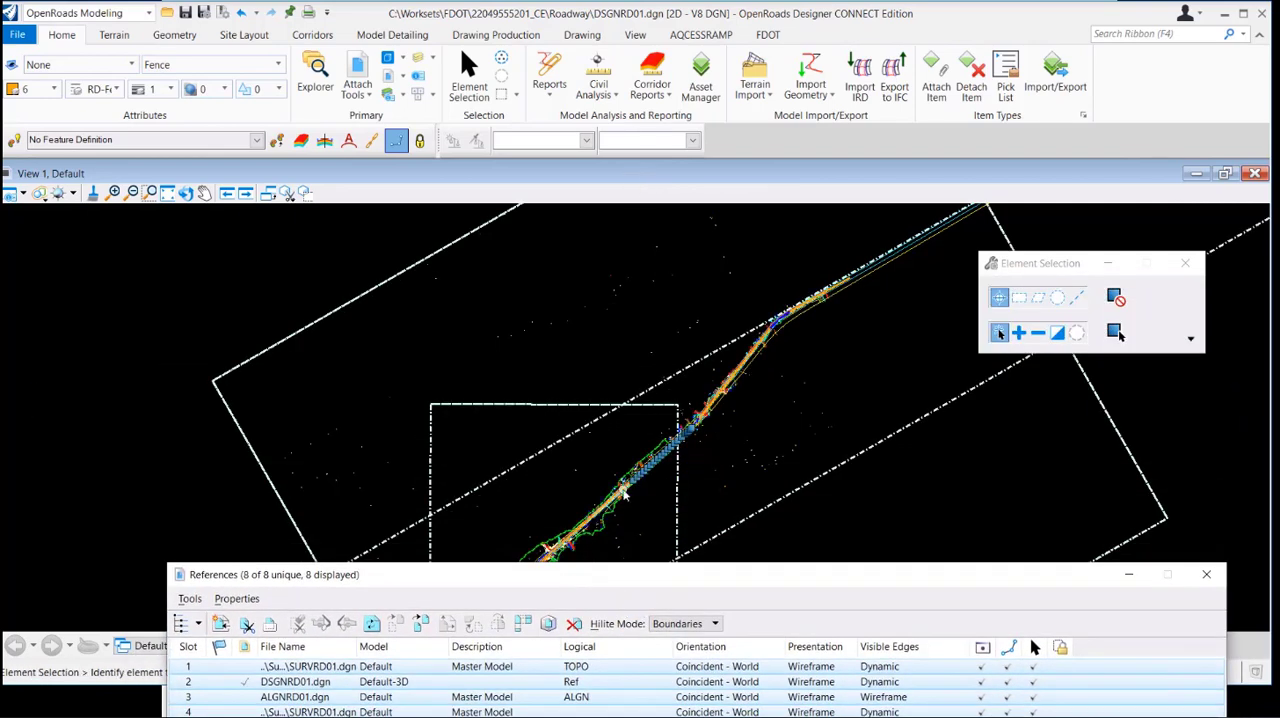
scroll(624, 491, up, 4)
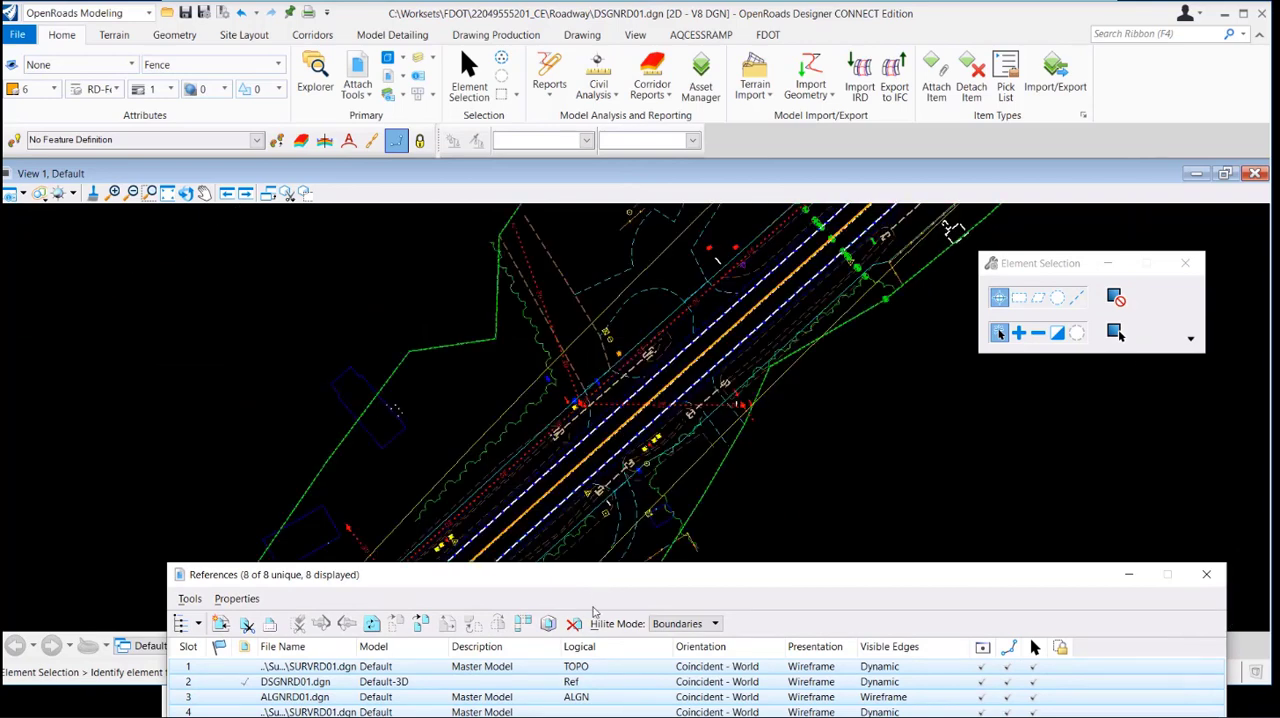
mouse_move(617, 586)
mouse_down()
mouse_move(517, 443)
mouse_move(498, 367)
mouse_up()
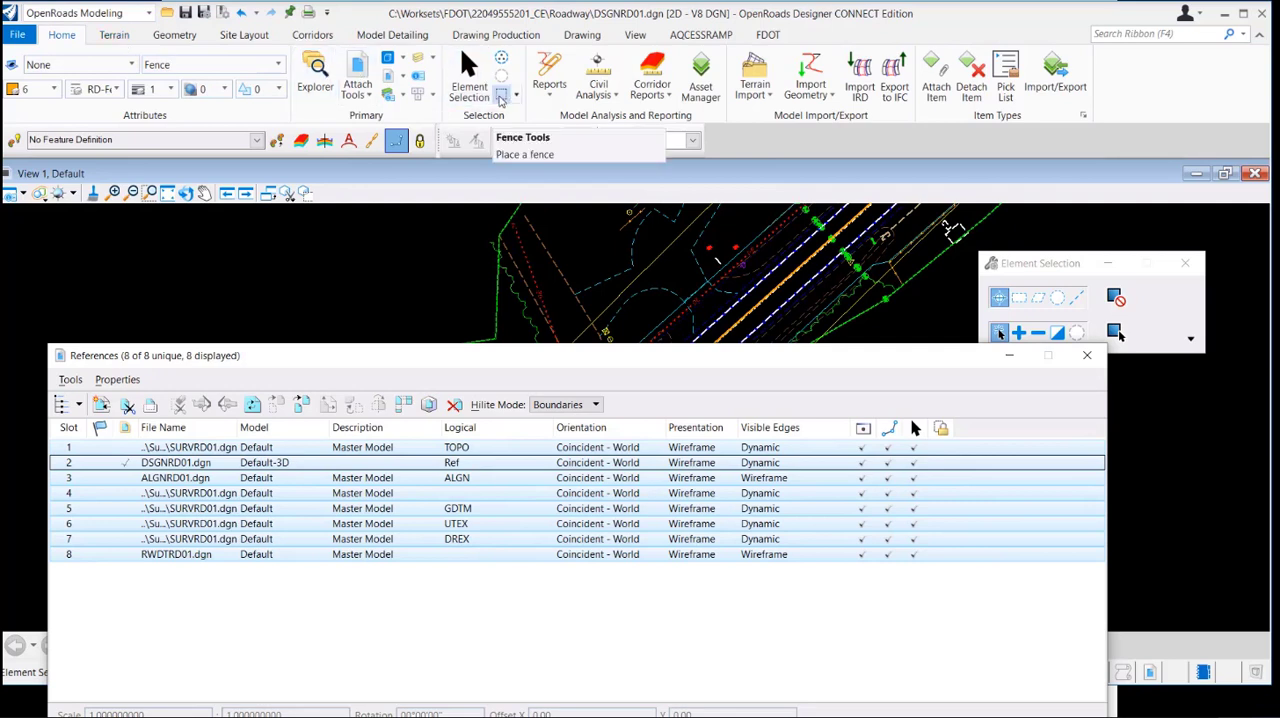
Place a block fence over the upper part of the road linework and set the fence mode to Clip
click(501, 96)
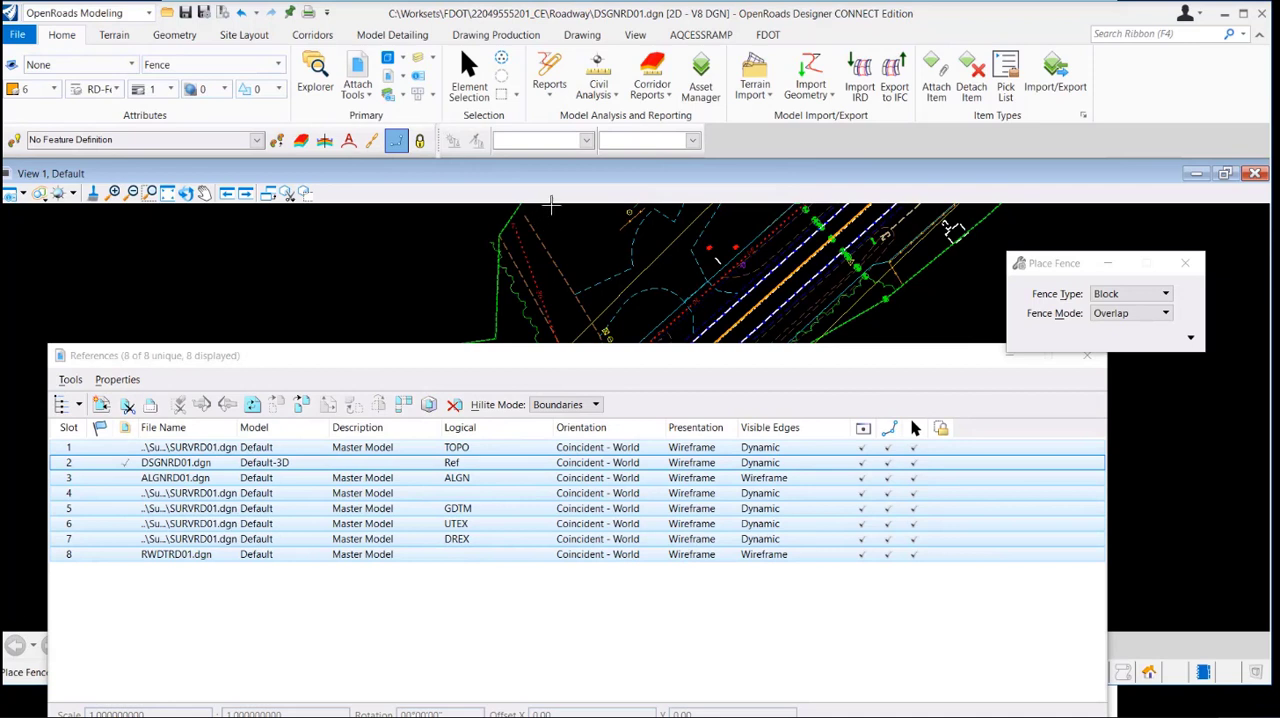
click(551, 209)
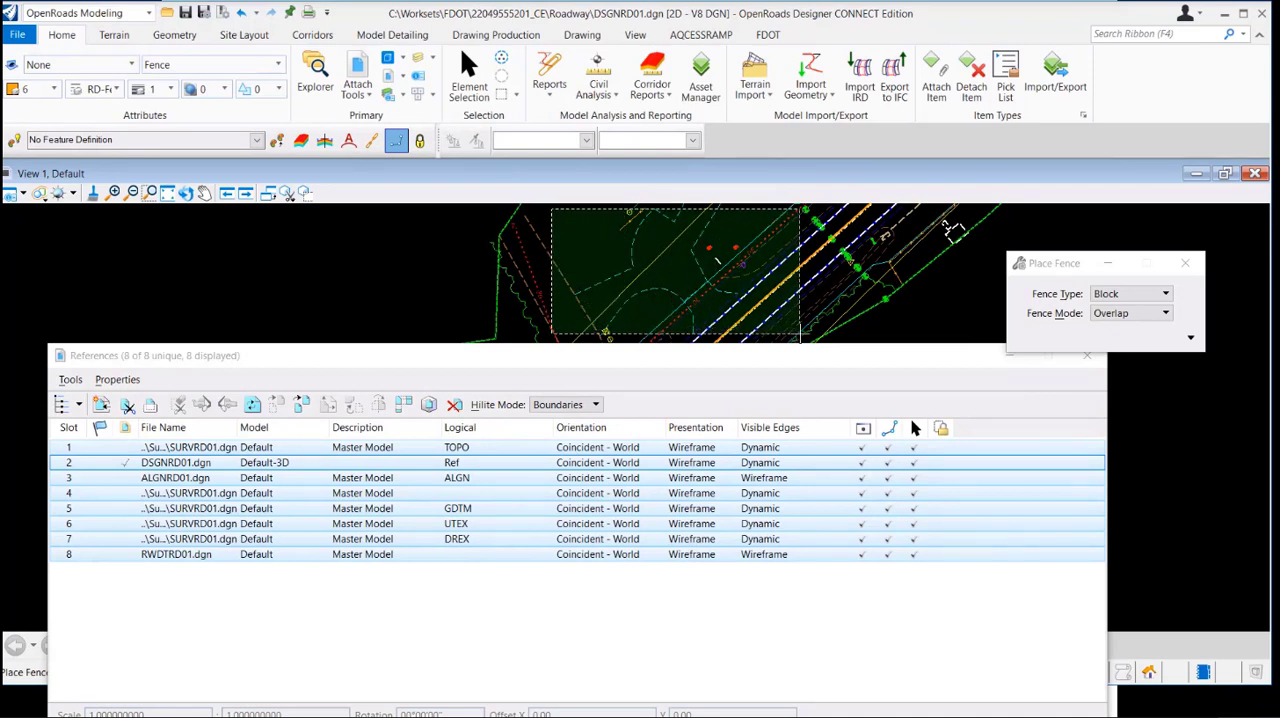
click(797, 328)
drag(800, 360, 851, 447)
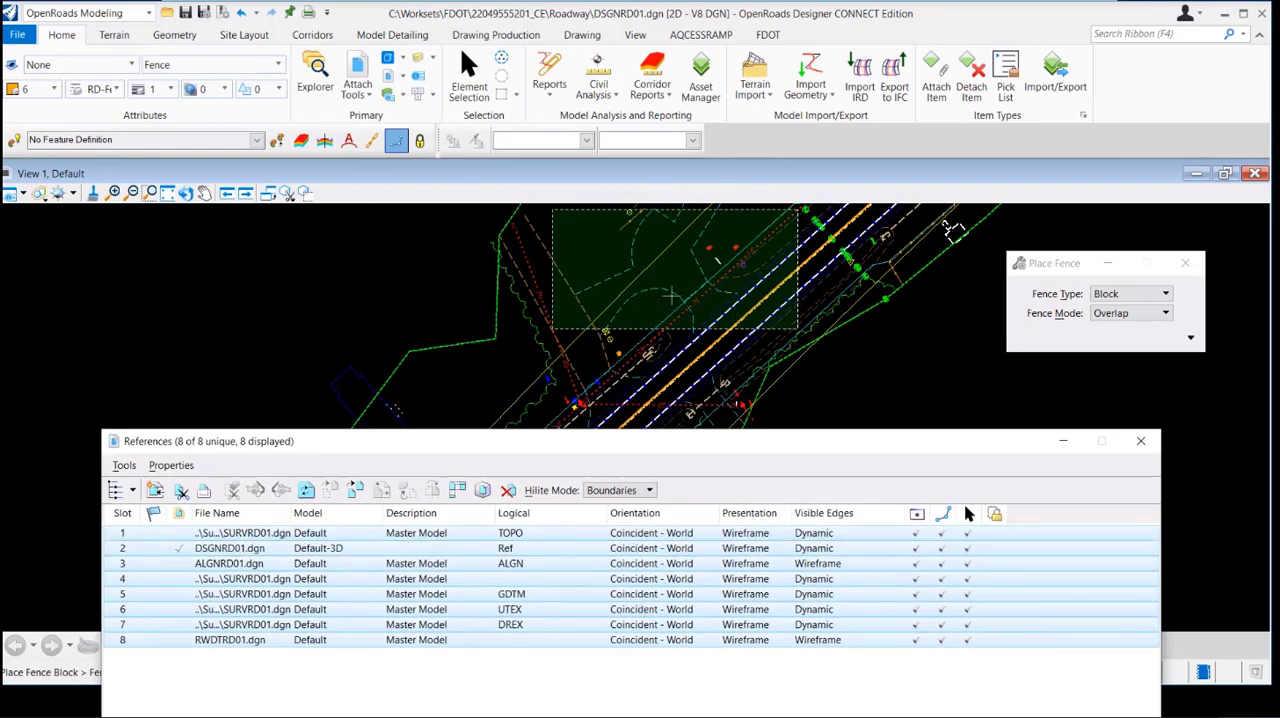
click(1155, 313)
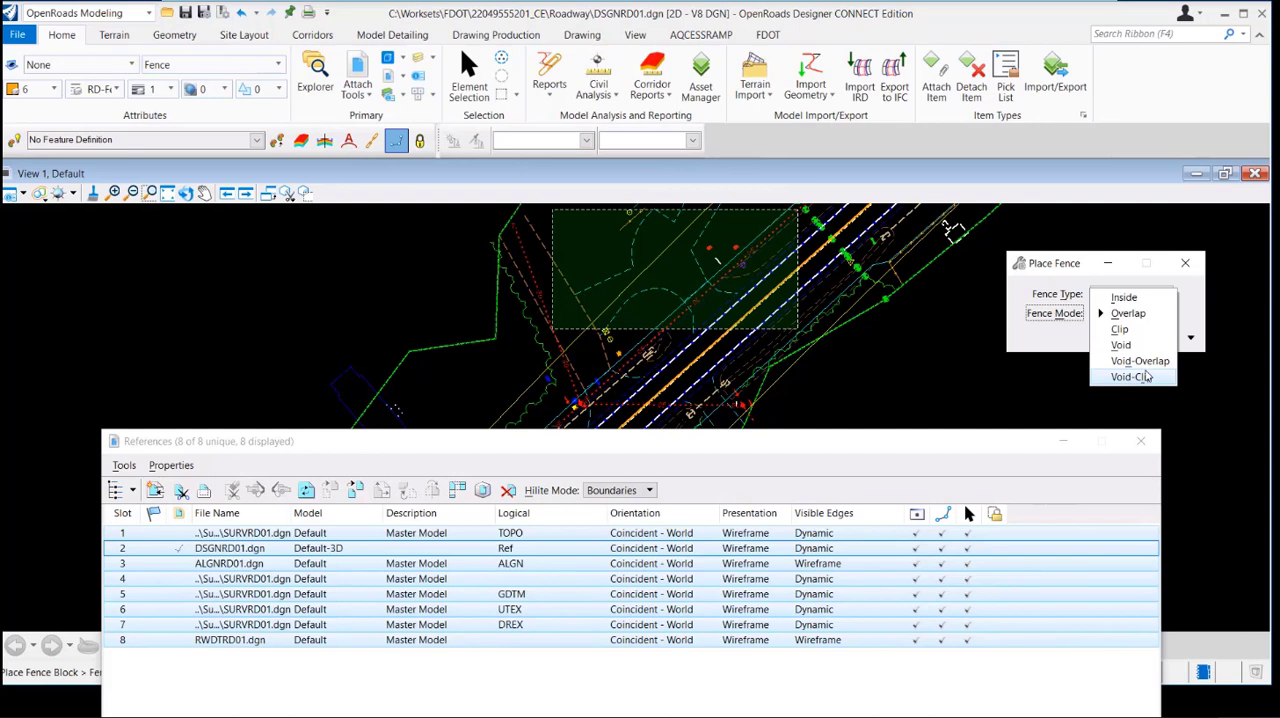
click(1122, 330)
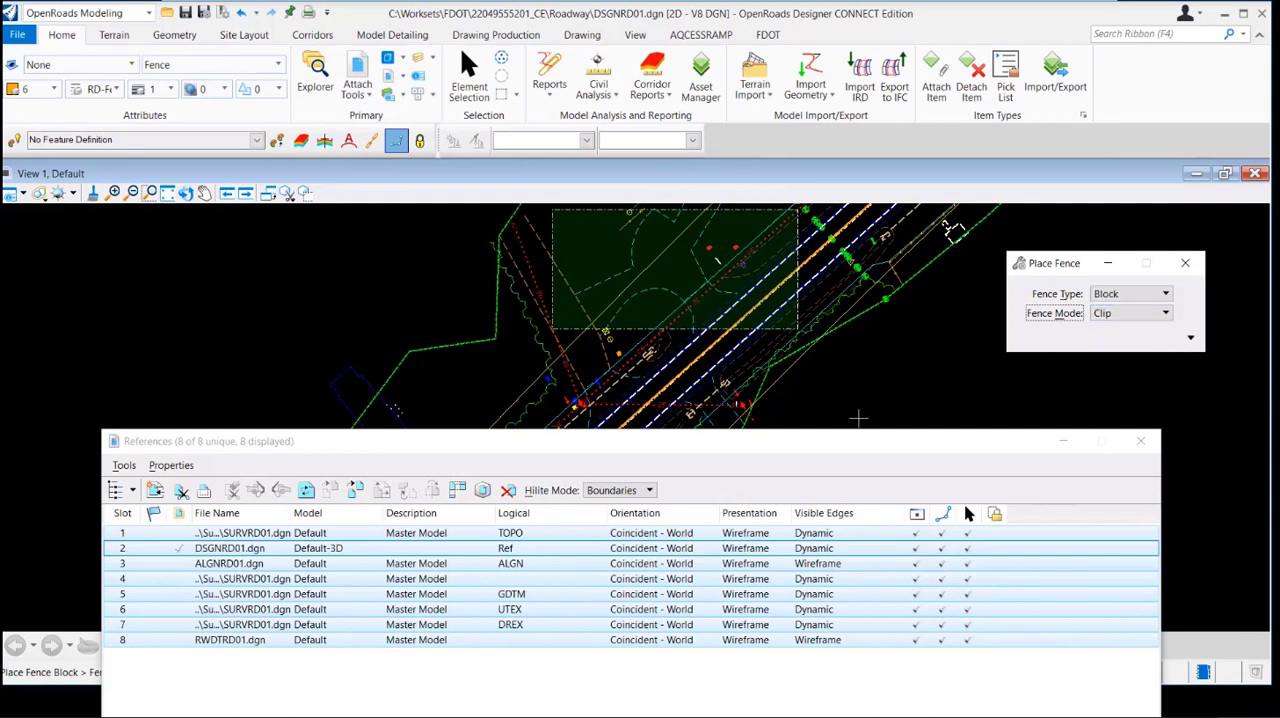
Set a clip boundary on all selected references using the Active Fence method
right_click(381, 541)
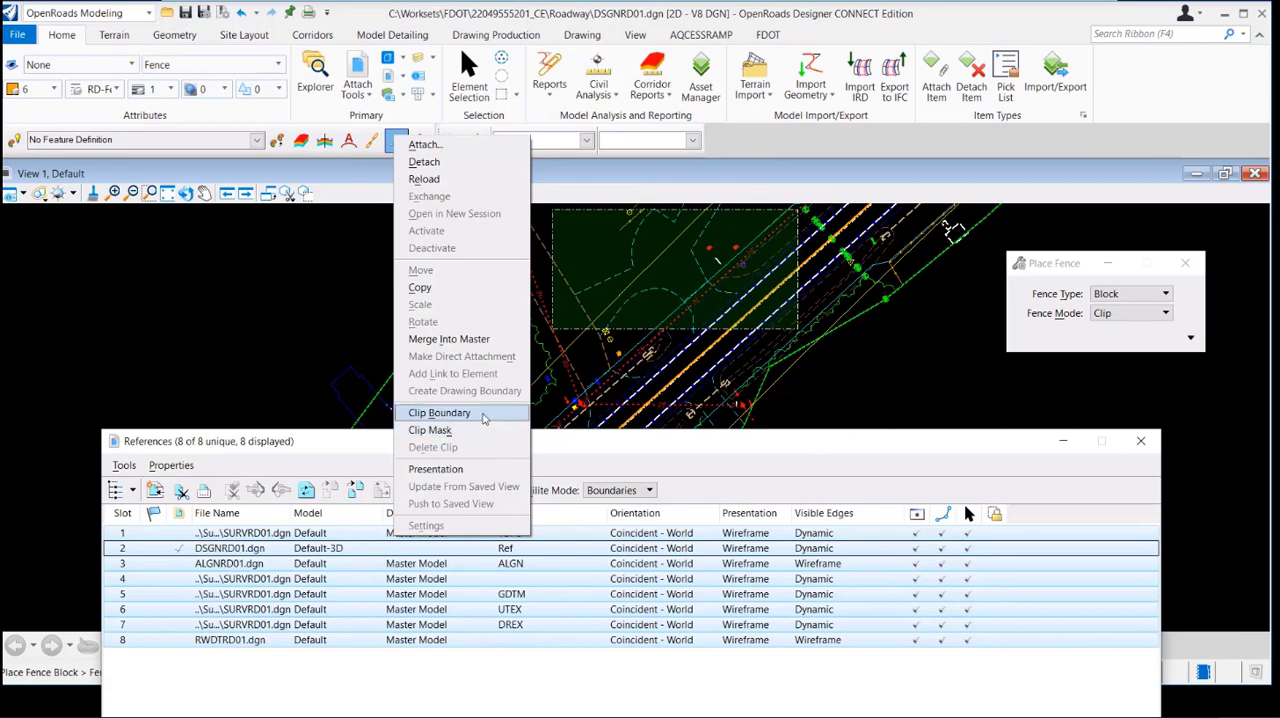
click(483, 415)
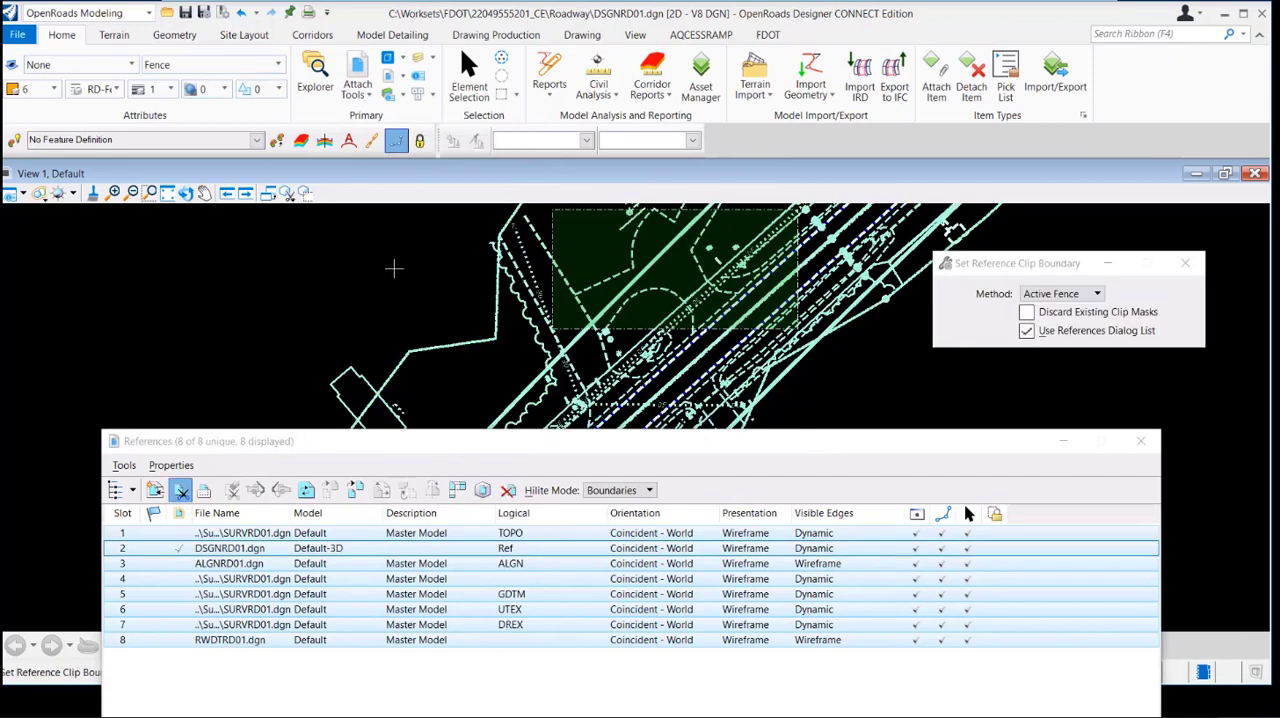
click(393, 268)
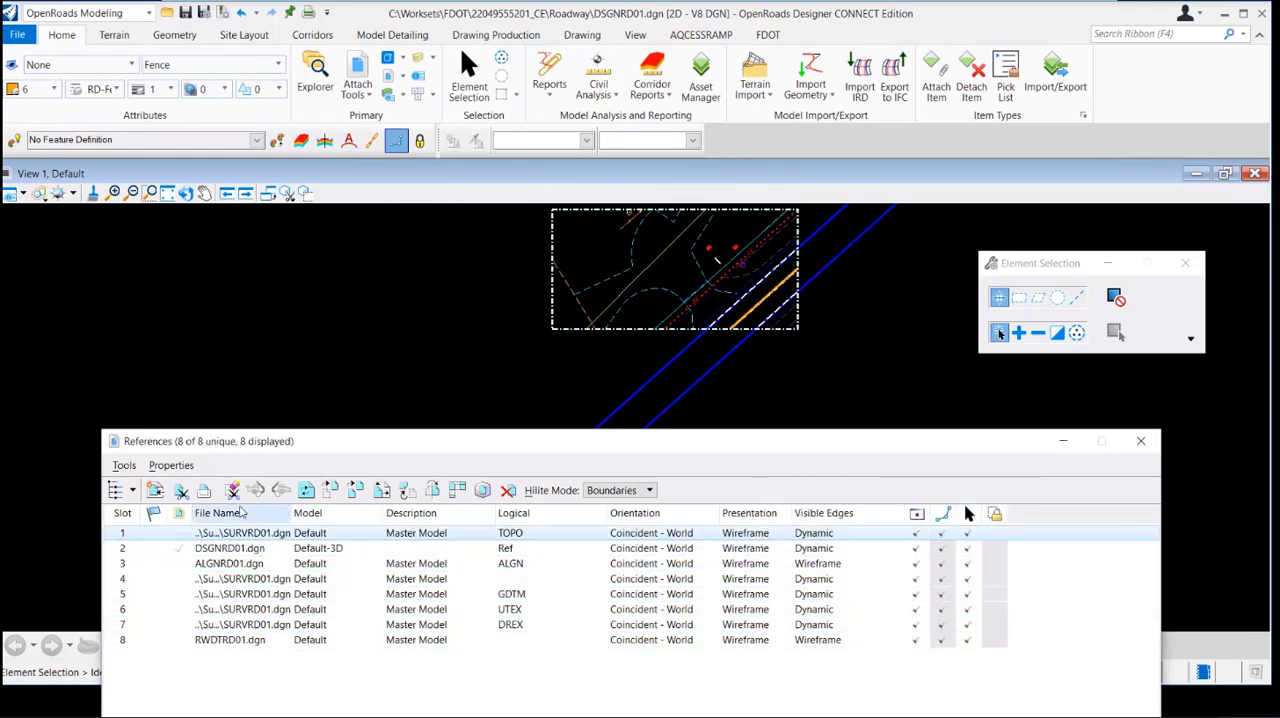
Delete the reference clips of the slot 2 DSGNRD01.dgn and slot 1 TOPO references
click(231, 490)
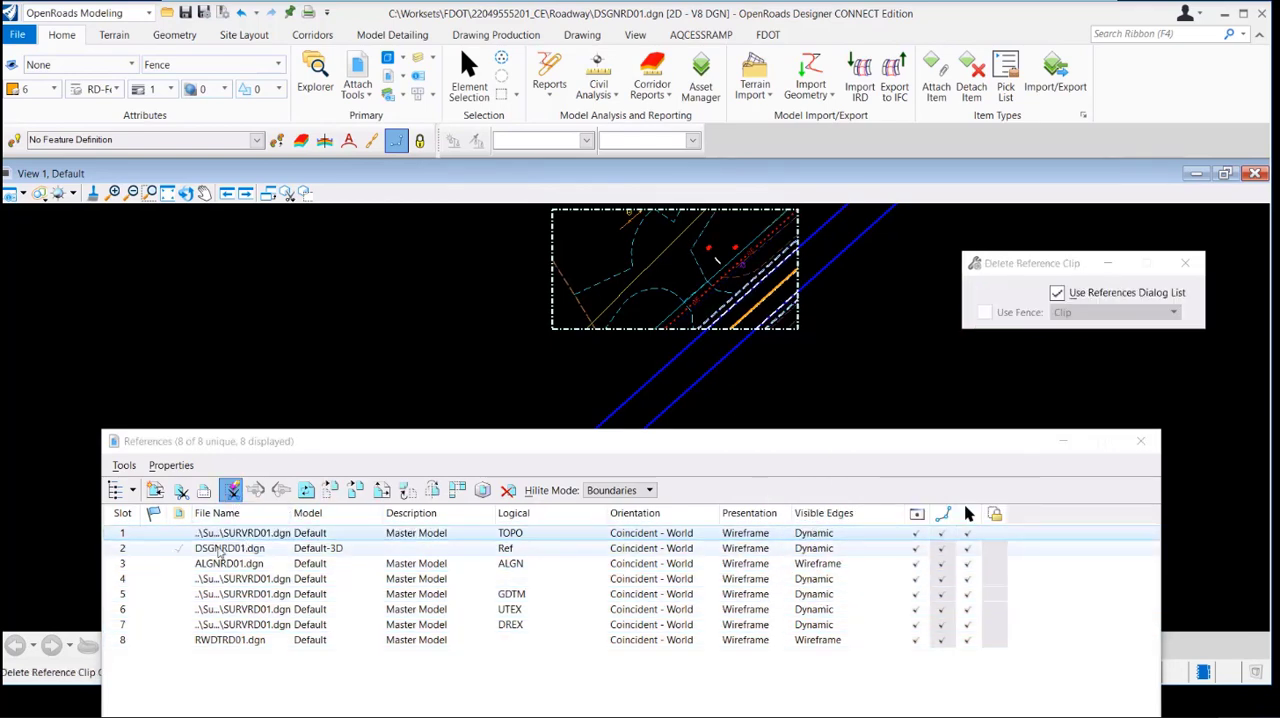
click(222, 548)
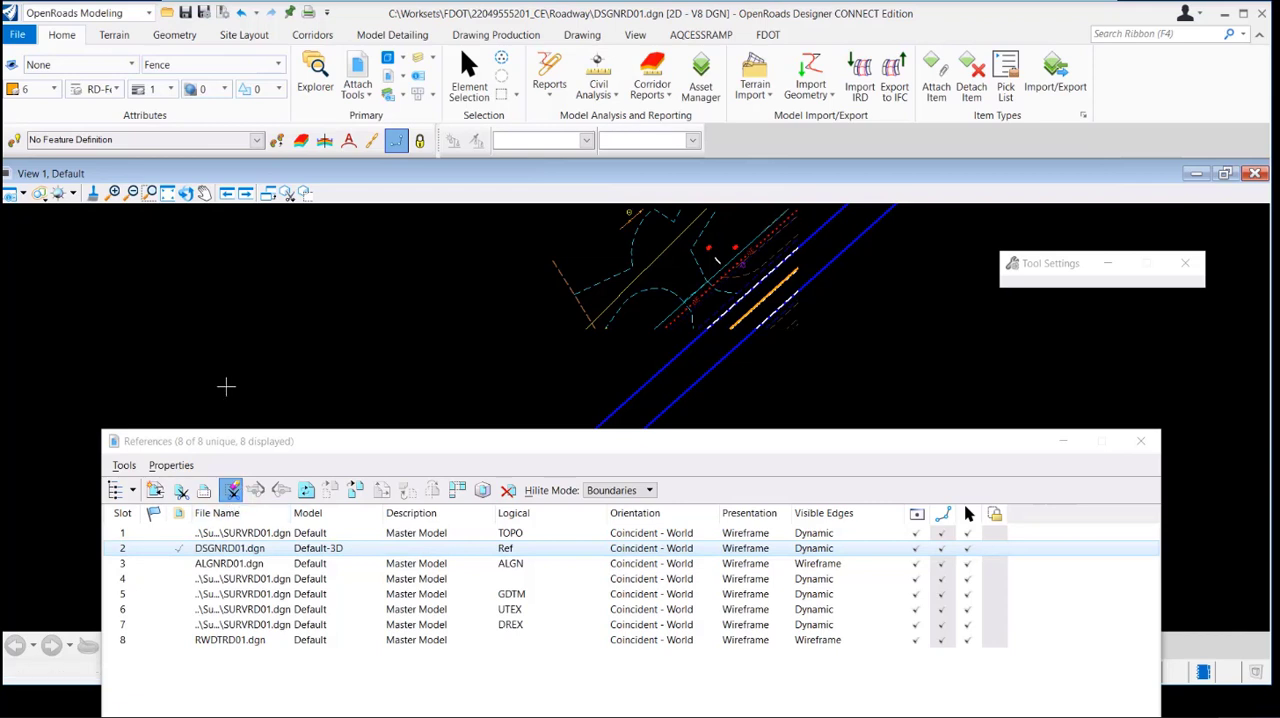
click(226, 386)
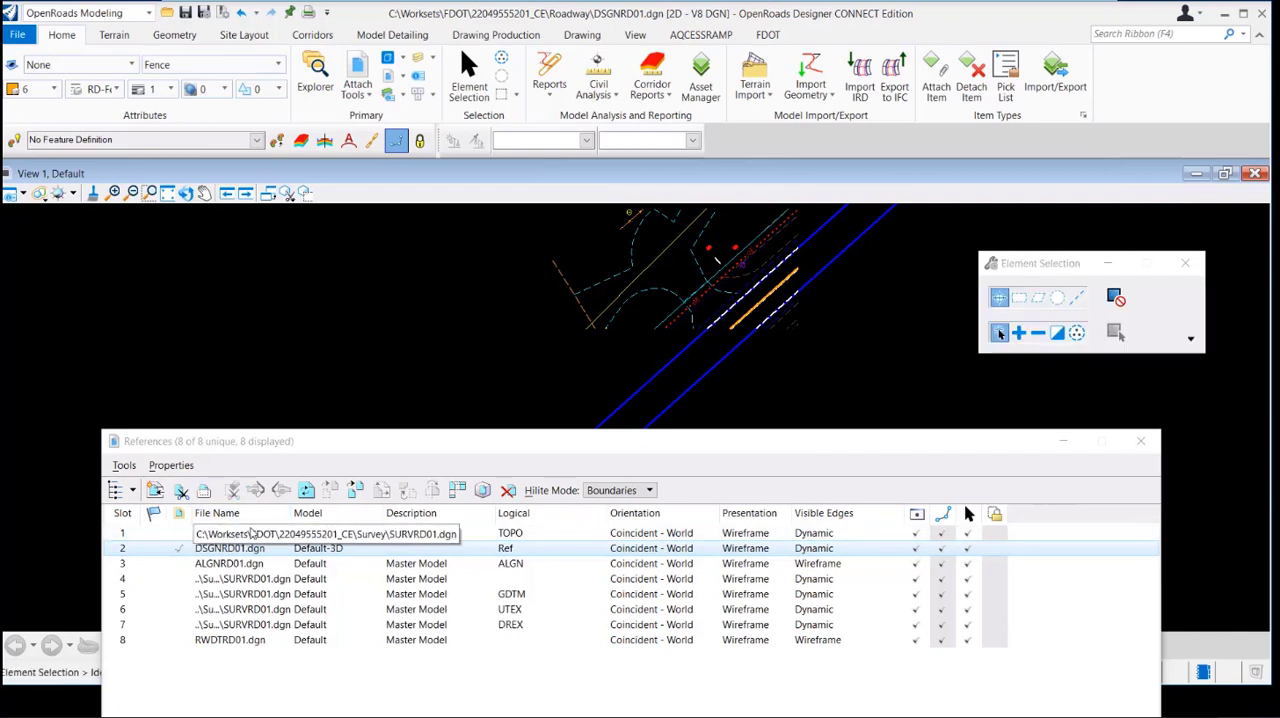
click(241, 533)
click(231, 490)
click(248, 388)
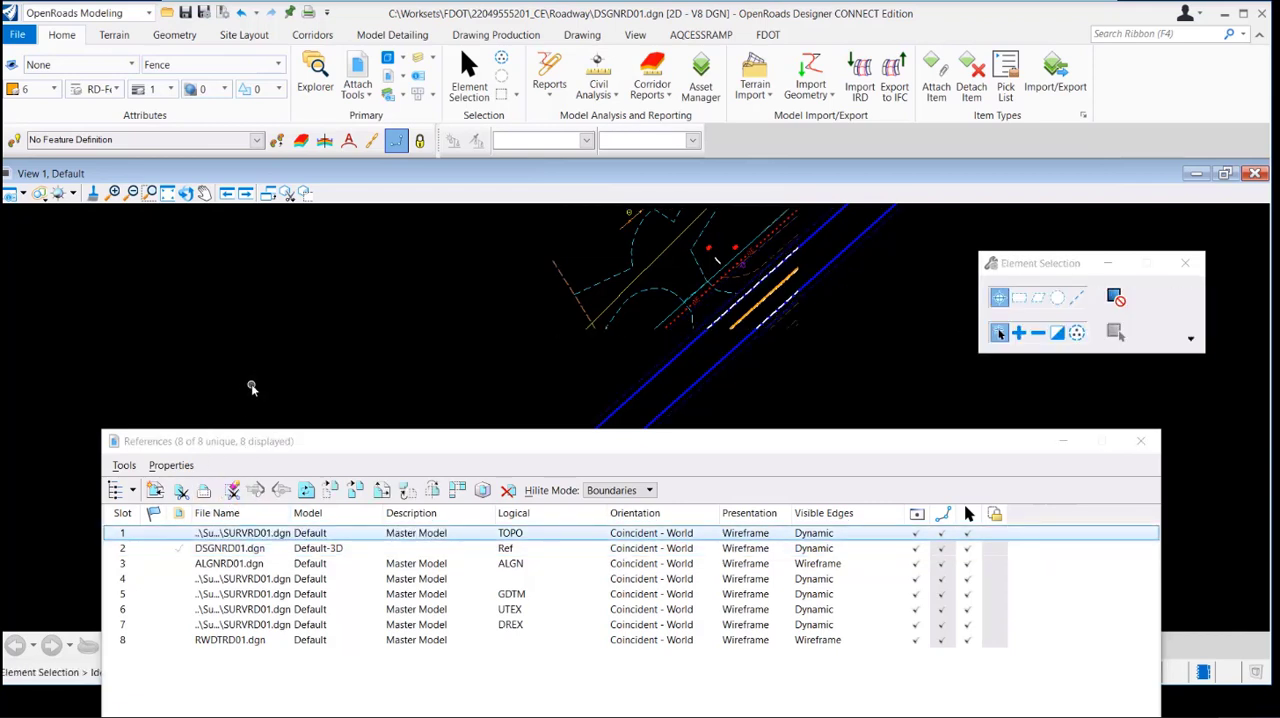
Delete the reference clips of the slot 3 ALGNRD01.dgn and slot 4 SURVRD01.dgn references
click(257, 569)
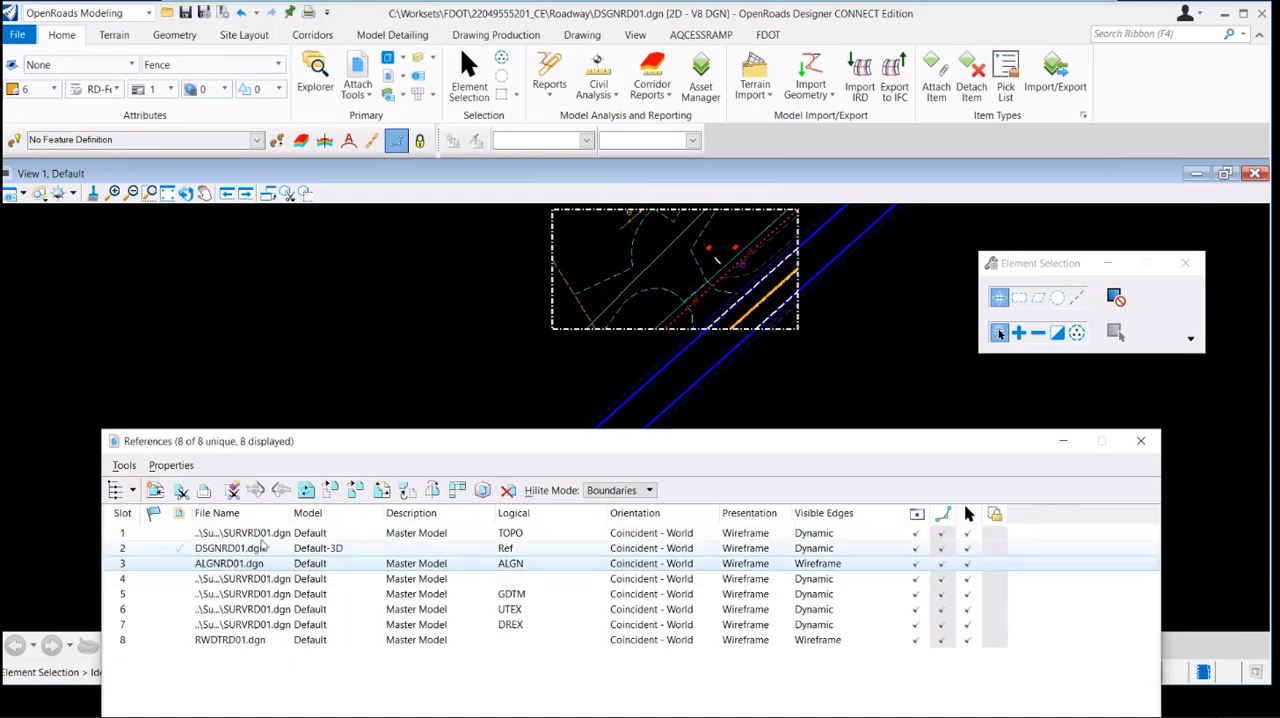
click(231, 490)
click(247, 343)
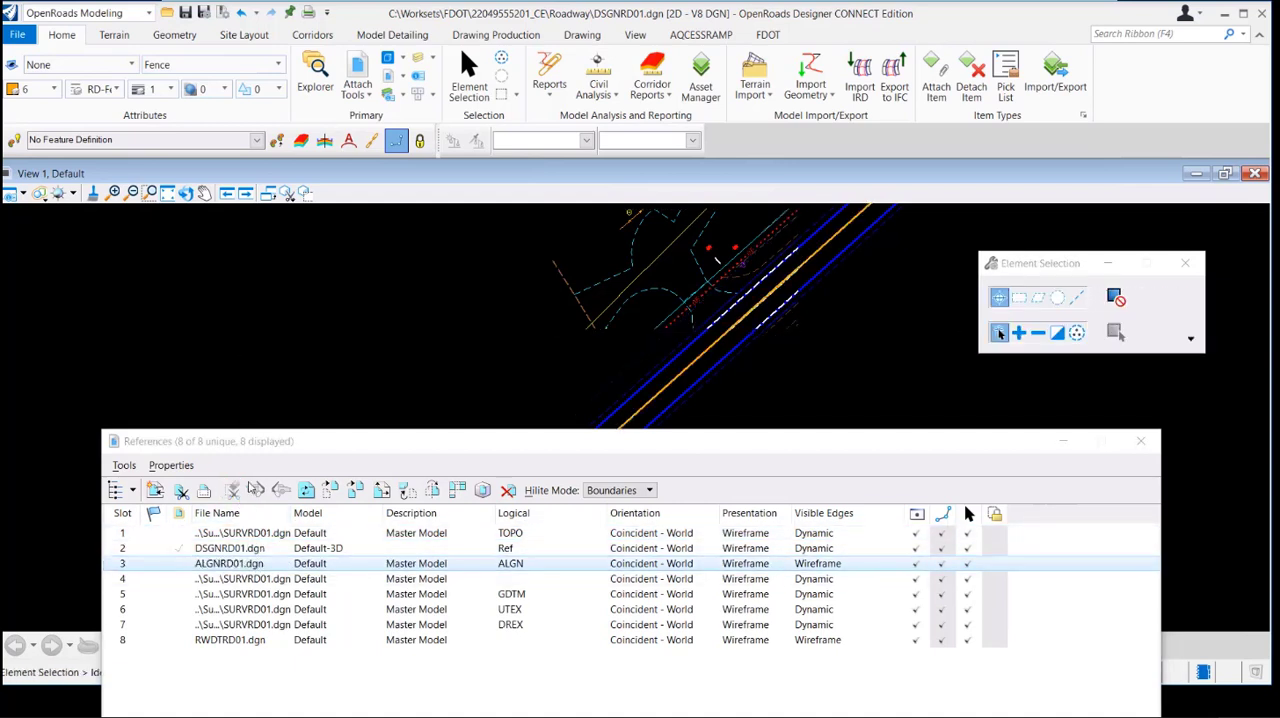
click(255, 580)
click(231, 490)
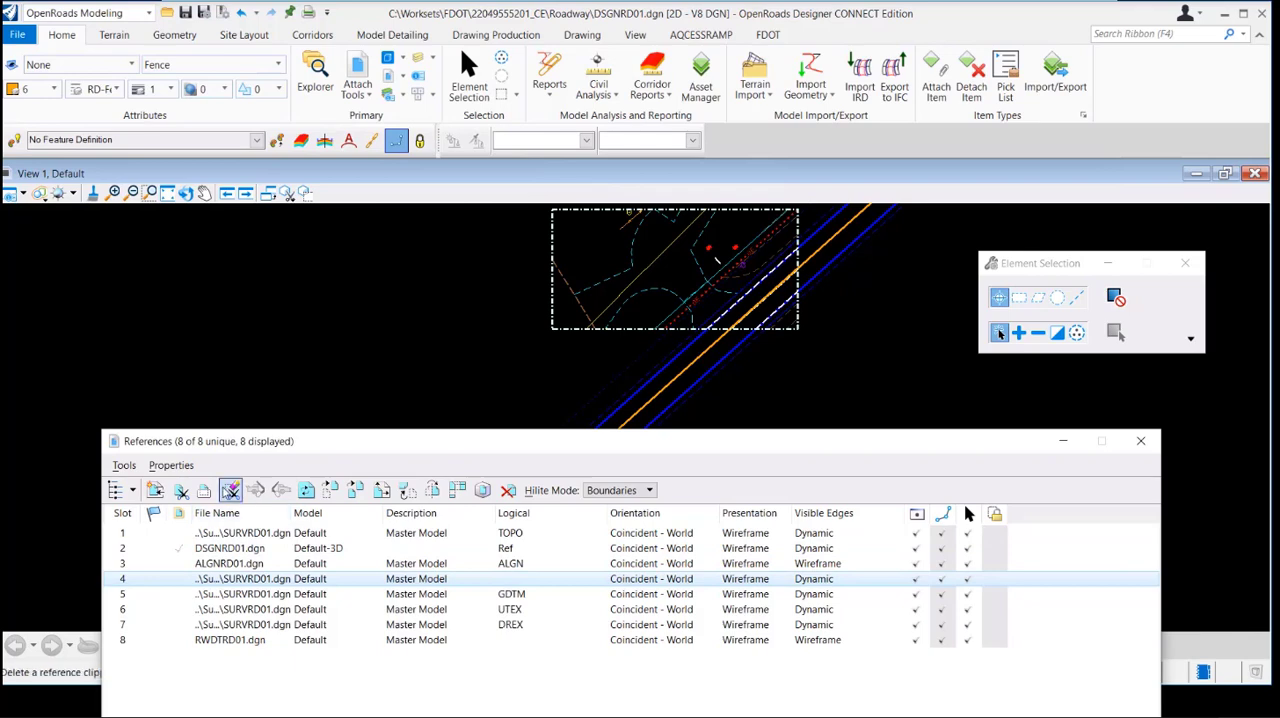
click(297, 362)
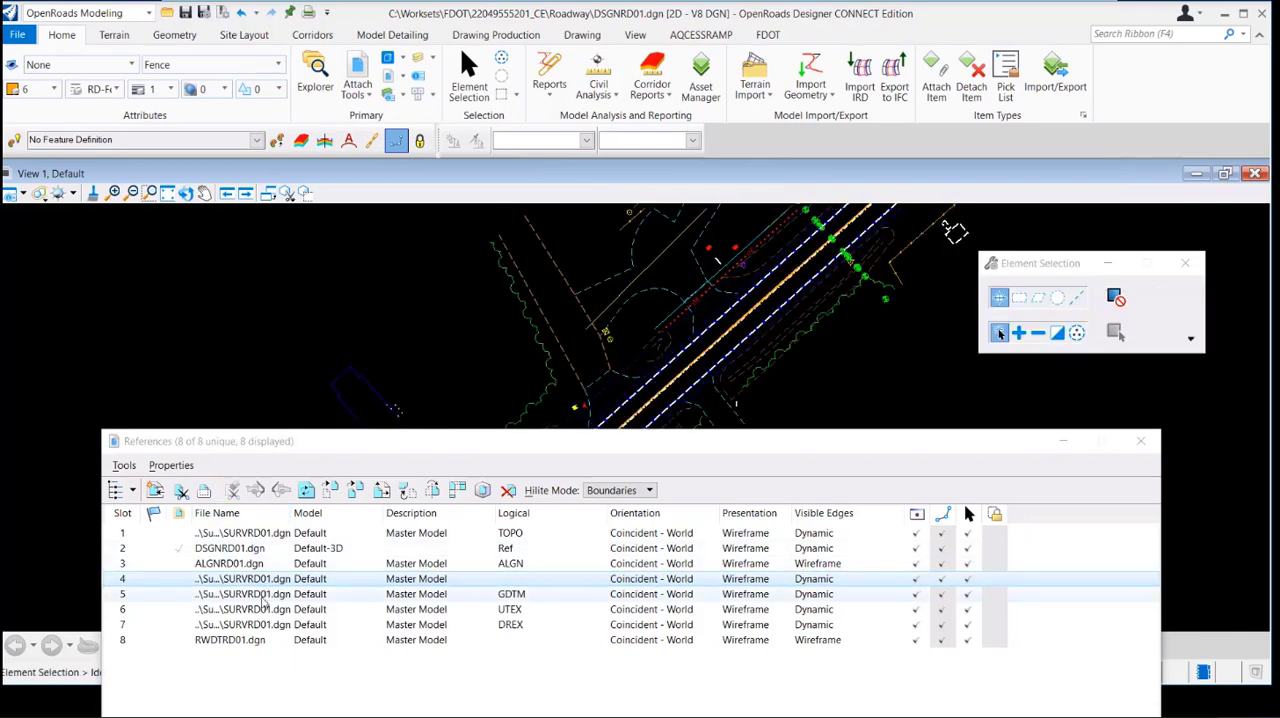
Delete the reference clips of the slot 5 GDTM and slot 6 UTEX references
click(255, 594)
click(231, 490)
click(250, 344)
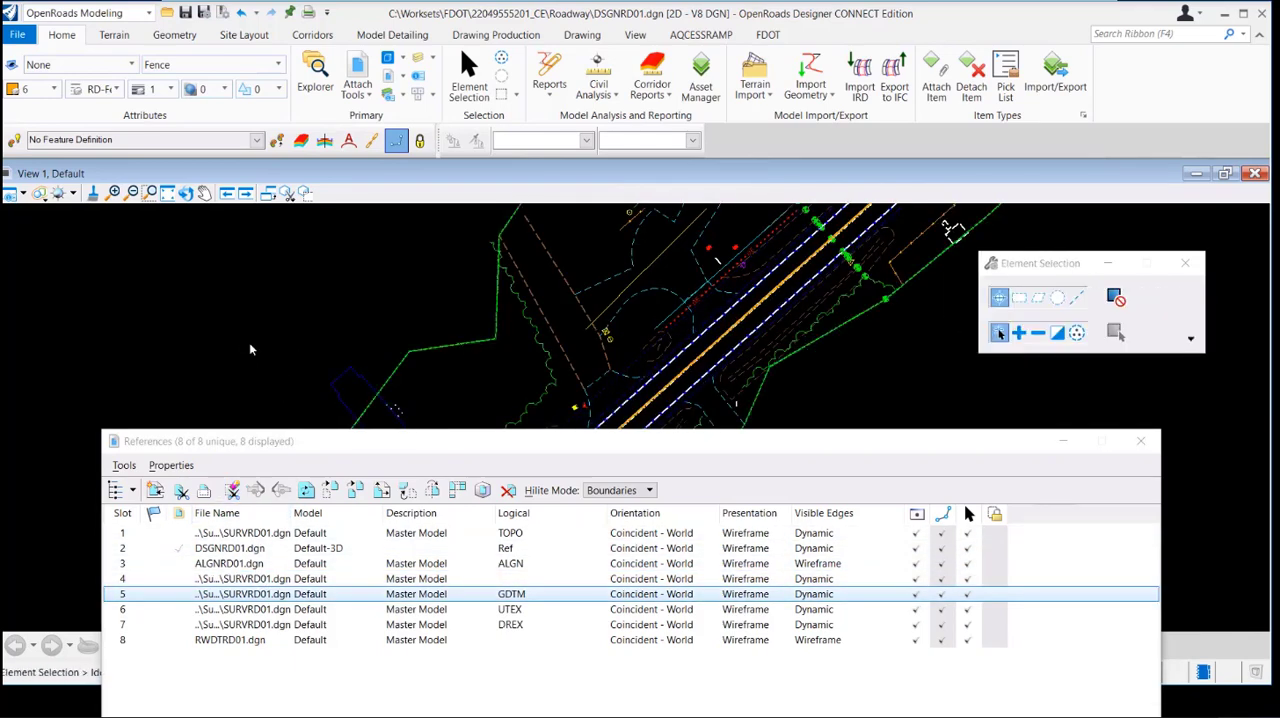
click(257, 609)
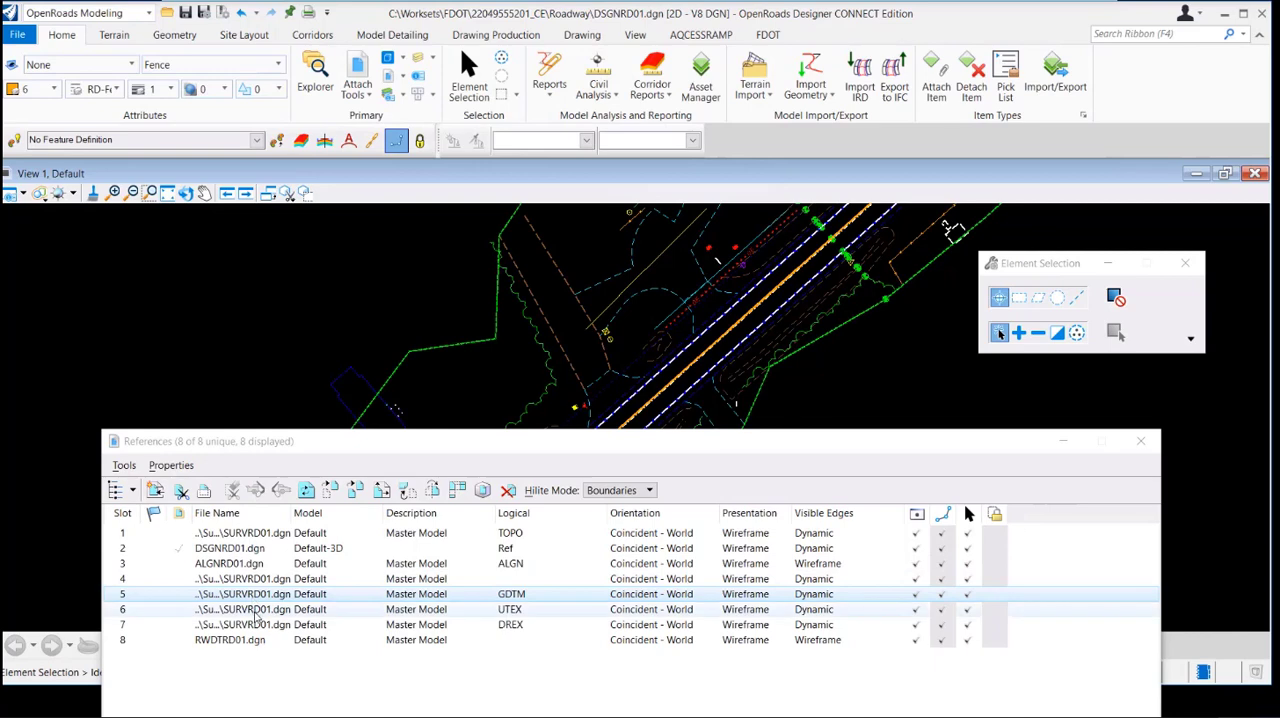
click(231, 490)
click(237, 363)
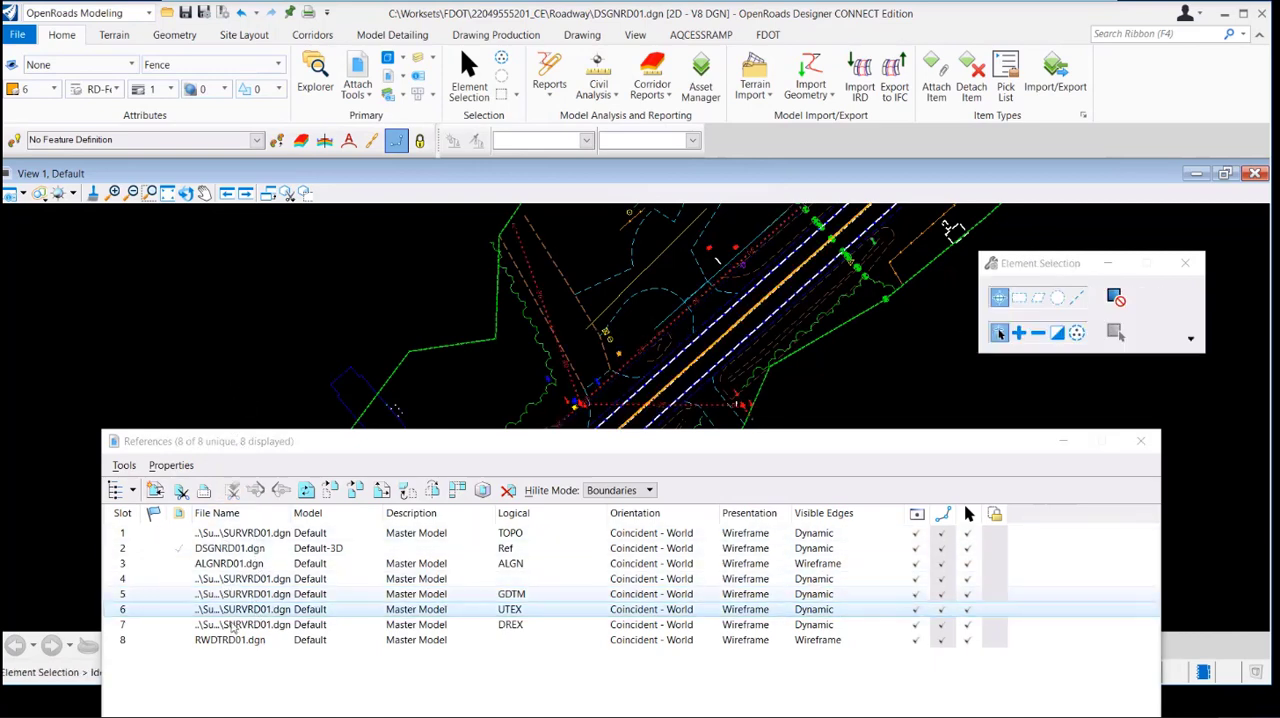
Delete the reference clips of the slot 7 DREX and slot 8 RWDTRD01.dgn references
click(256, 625)
click(231, 490)
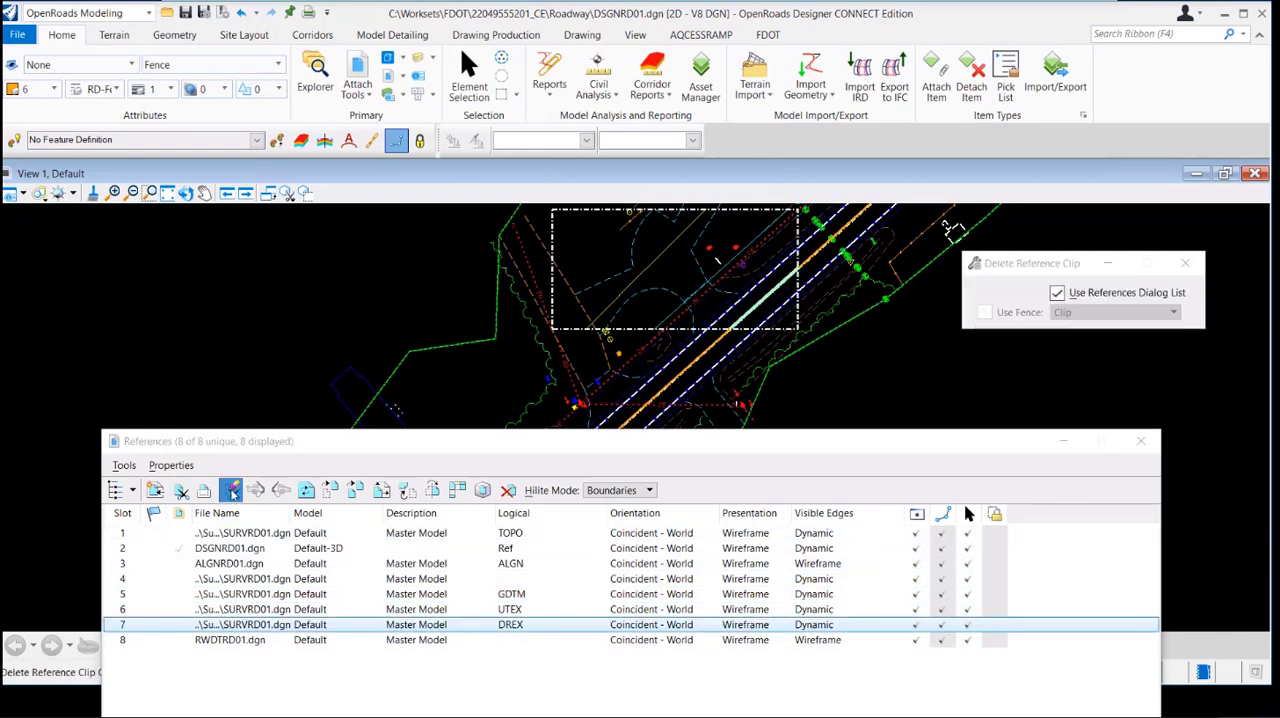
click(252, 382)
click(251, 640)
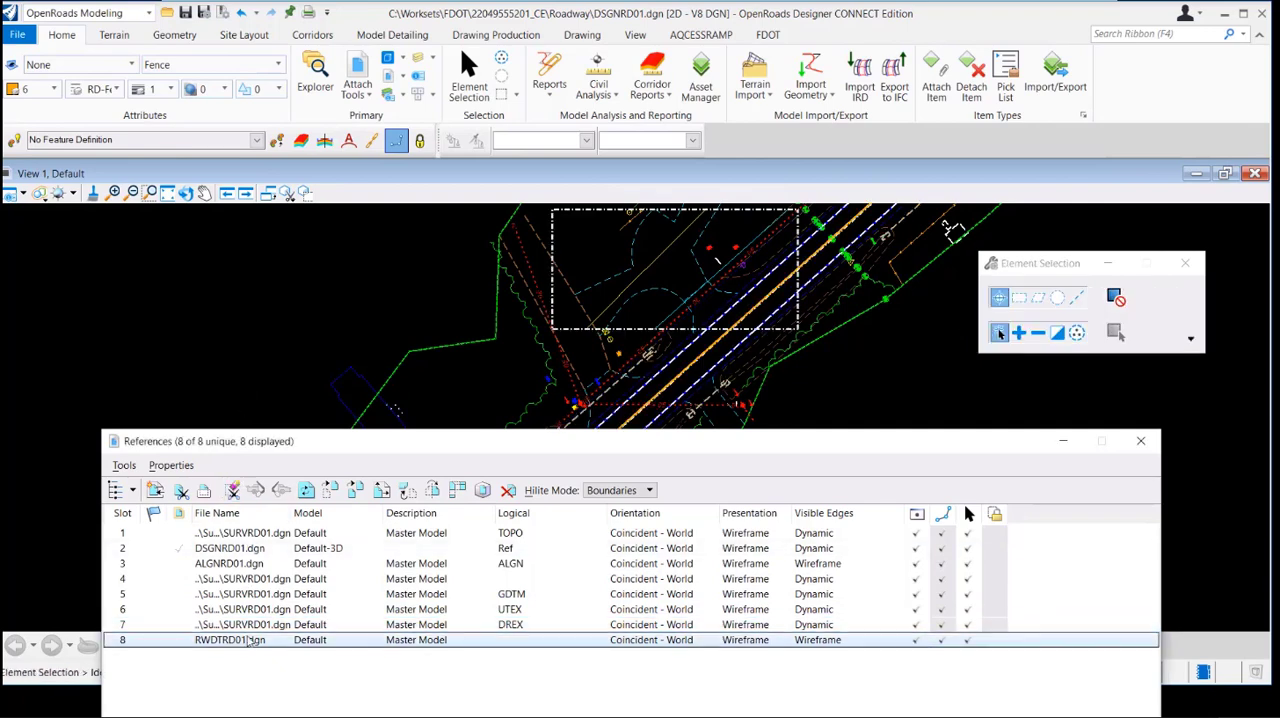
click(231, 490)
click(243, 377)
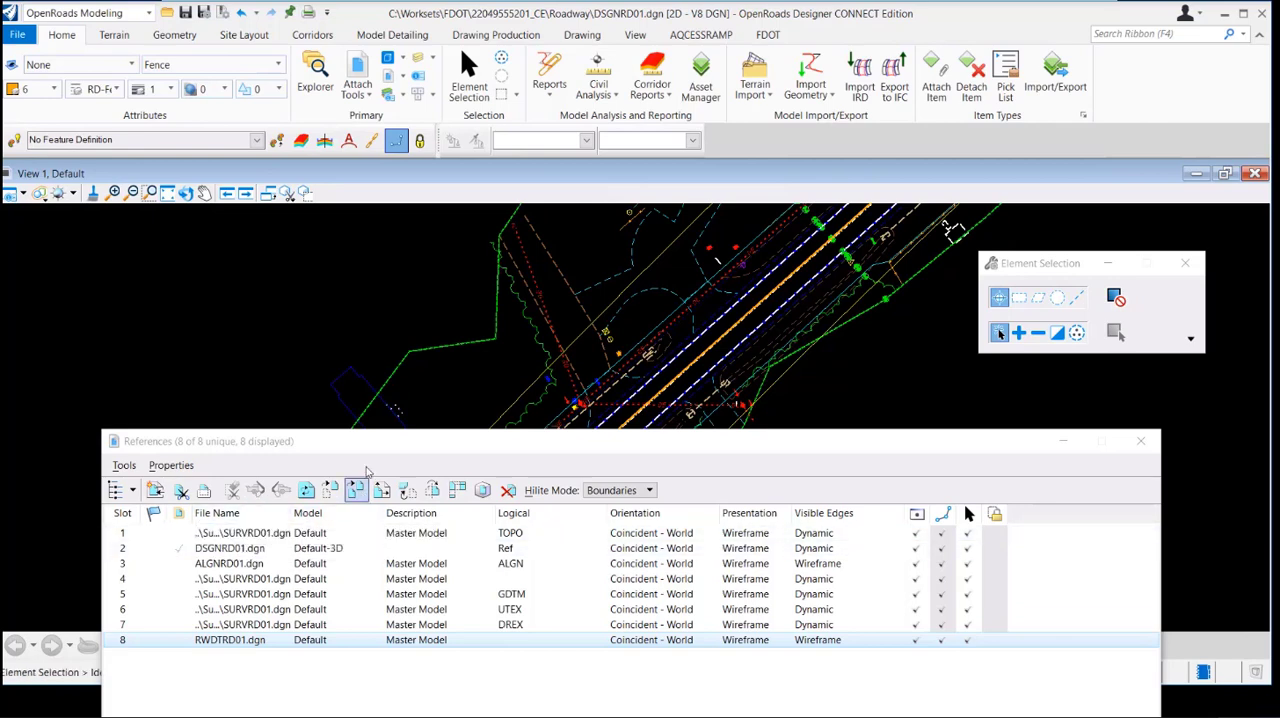
Place a new, taller block fence in Clip mode over the road linework and leave the fence command
scroll(678, 86, down, 10)
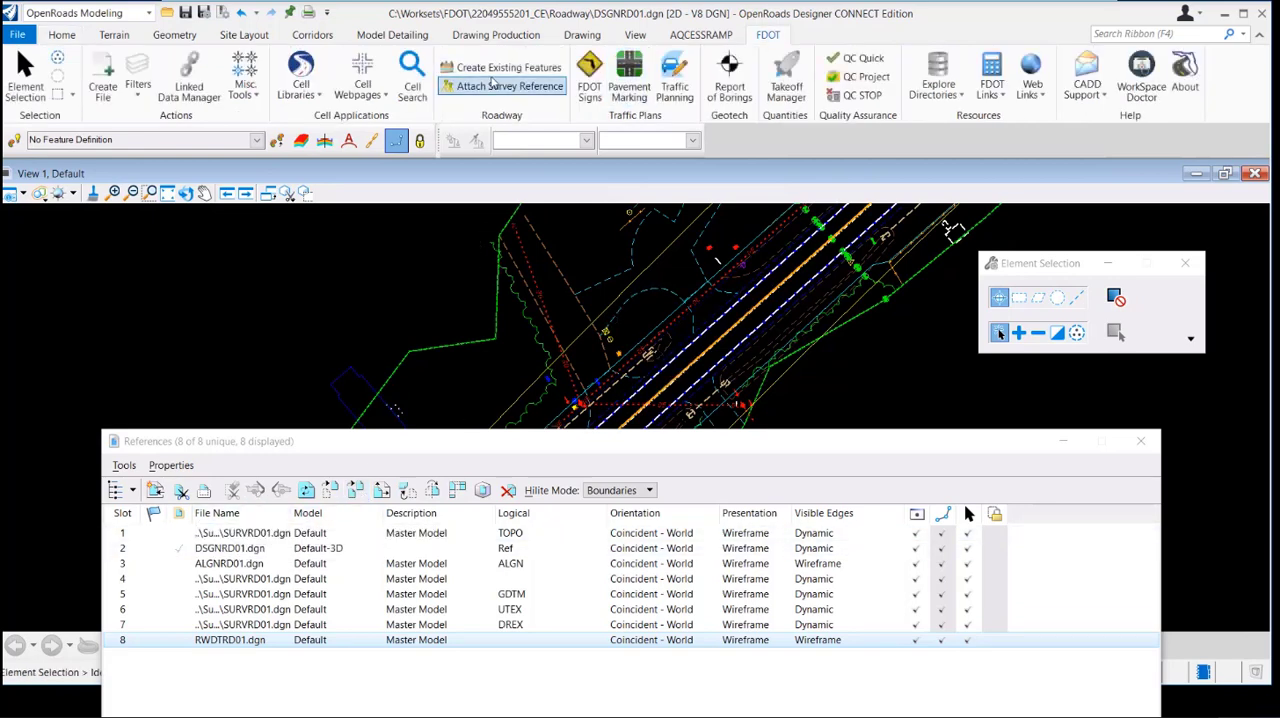
click(52, 36)
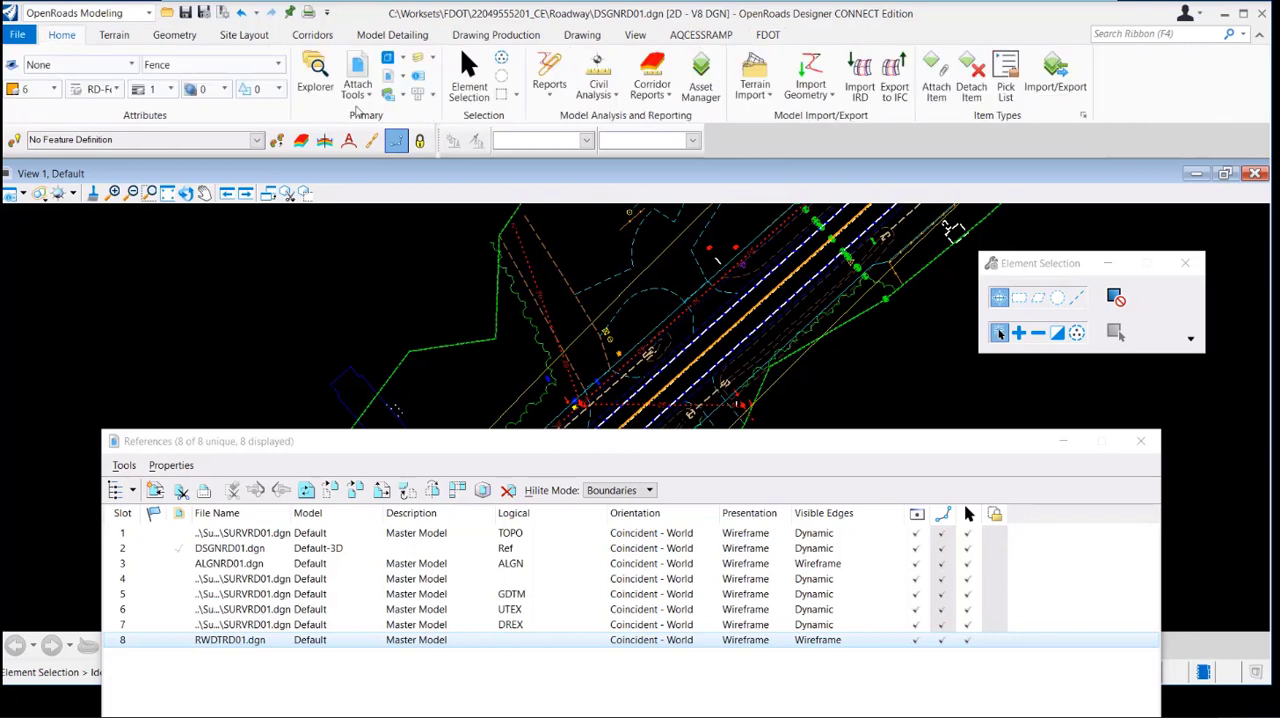
click(501, 94)
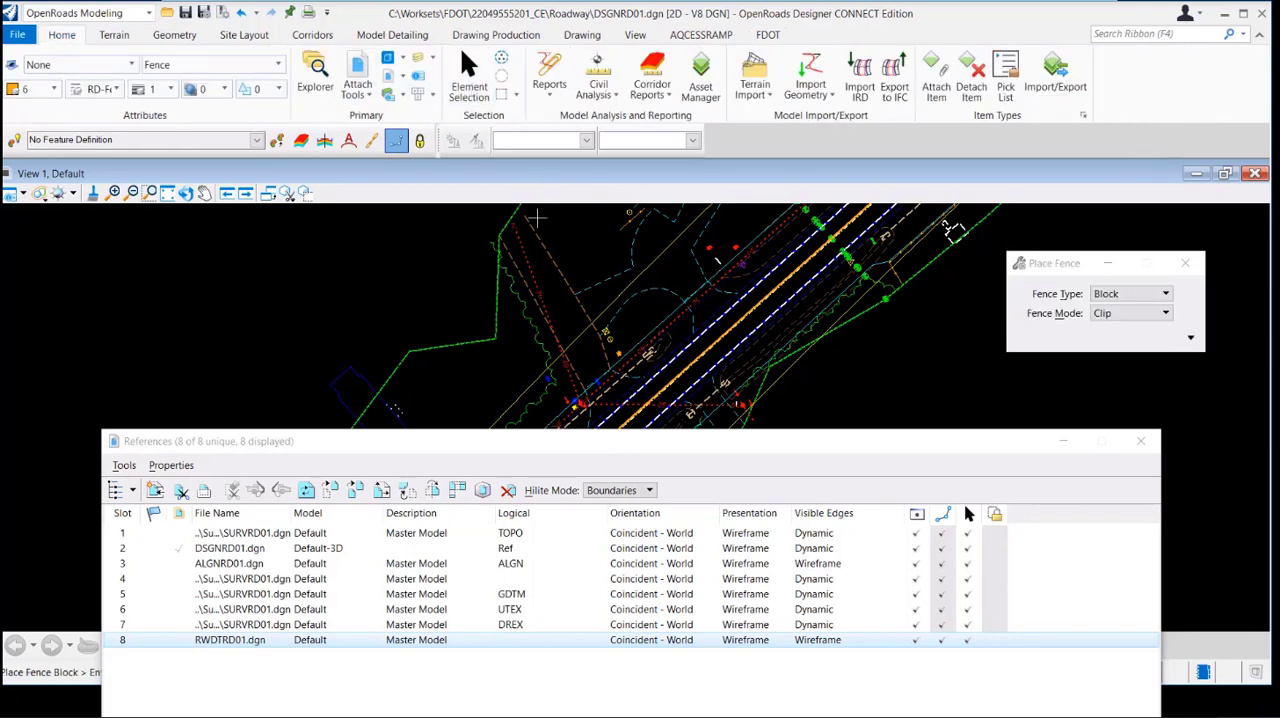
click(536, 216)
click(767, 380)
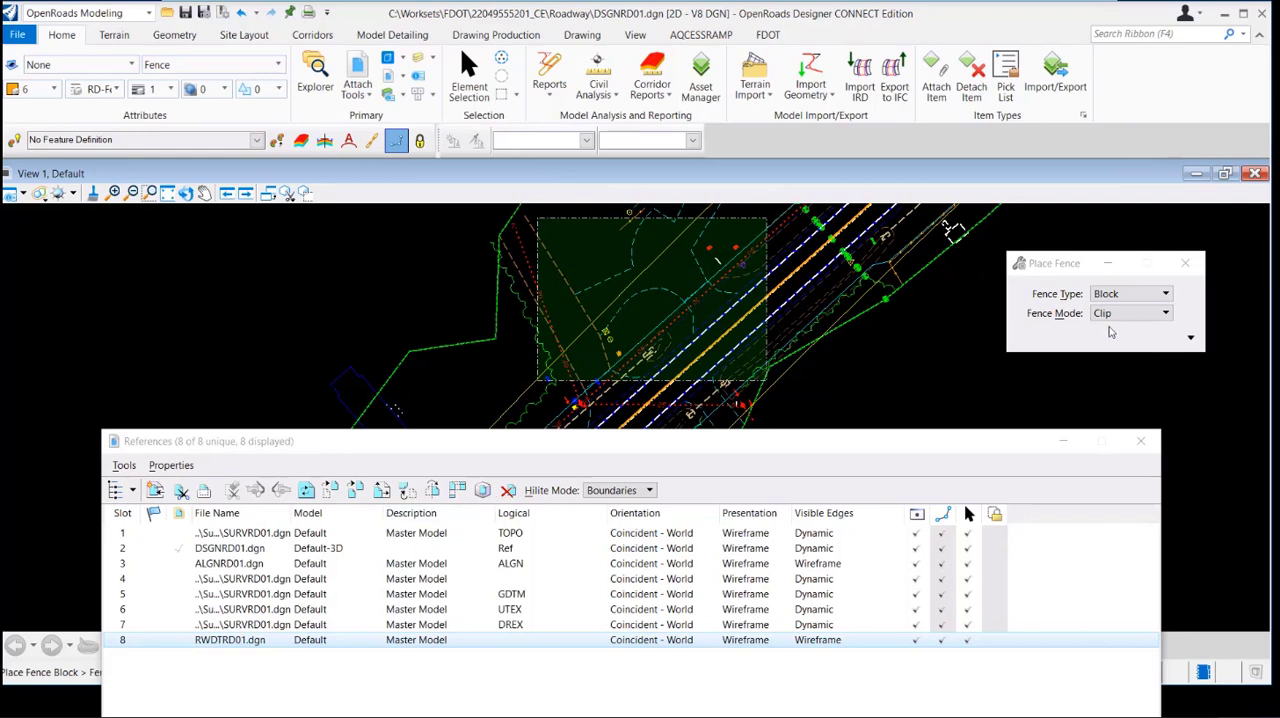
key(Escape)
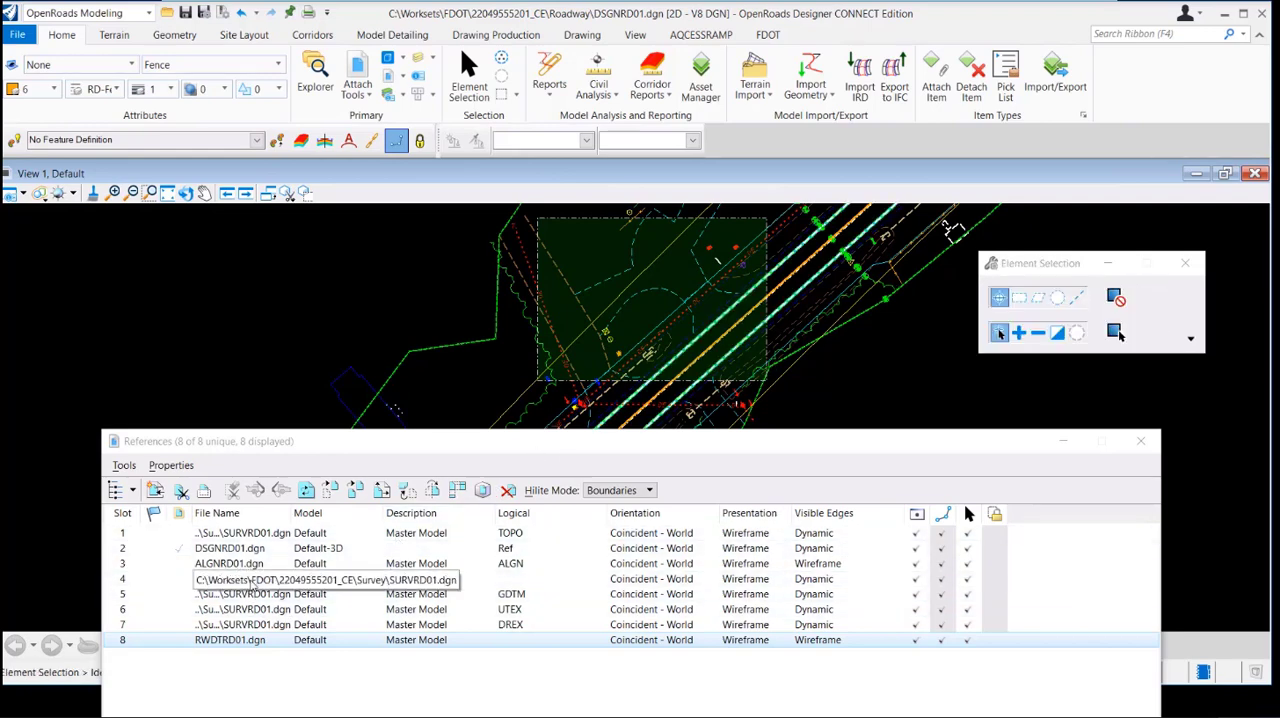
Select all eight references and apply a clip mask to them using the placed fence
click(252, 583)
key(ctrl+a)
right_click(262, 582)
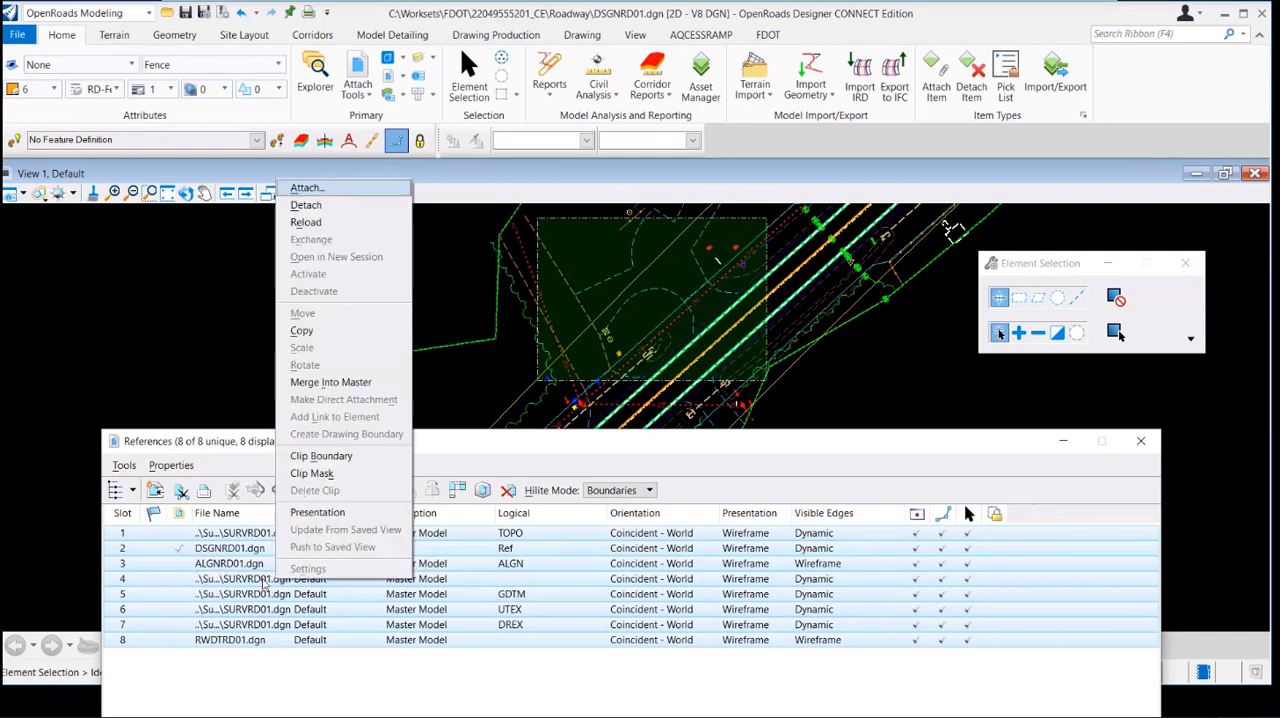
click(312, 473)
click(242, 350)
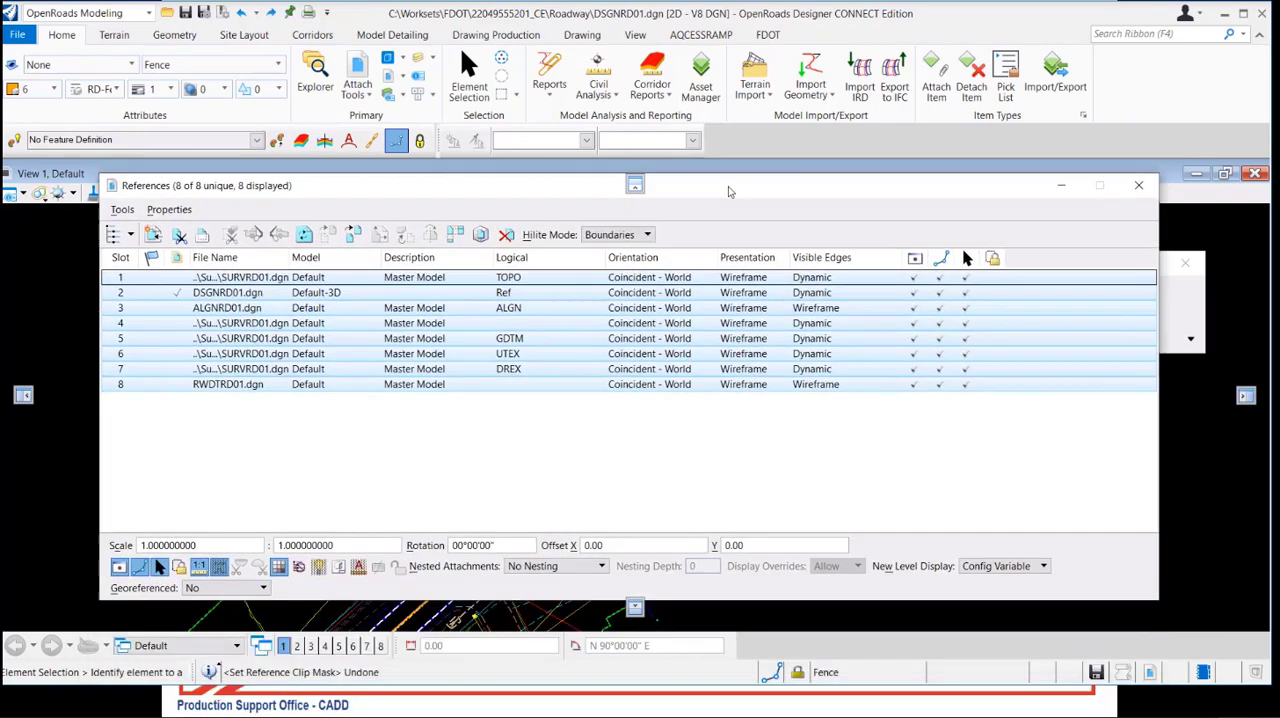
Clear the reference selection, close the References dialog and maximize the application window
click(597, 449)
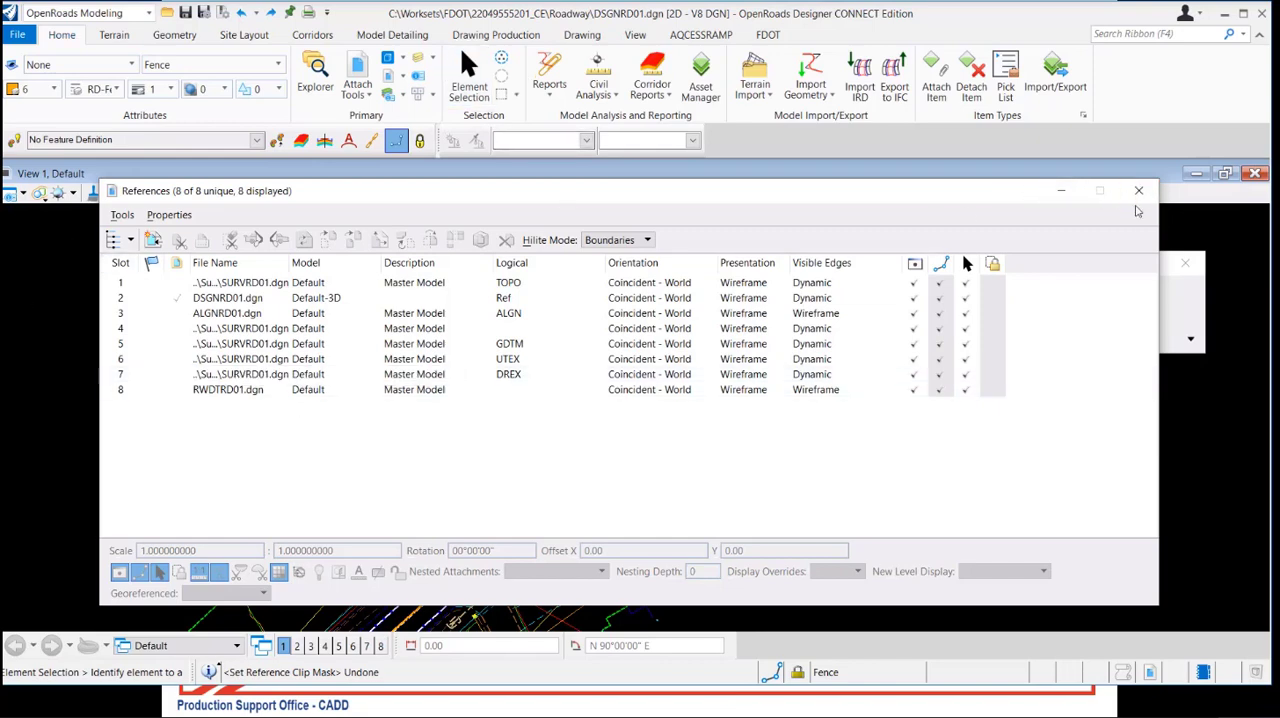
click(1138, 190)
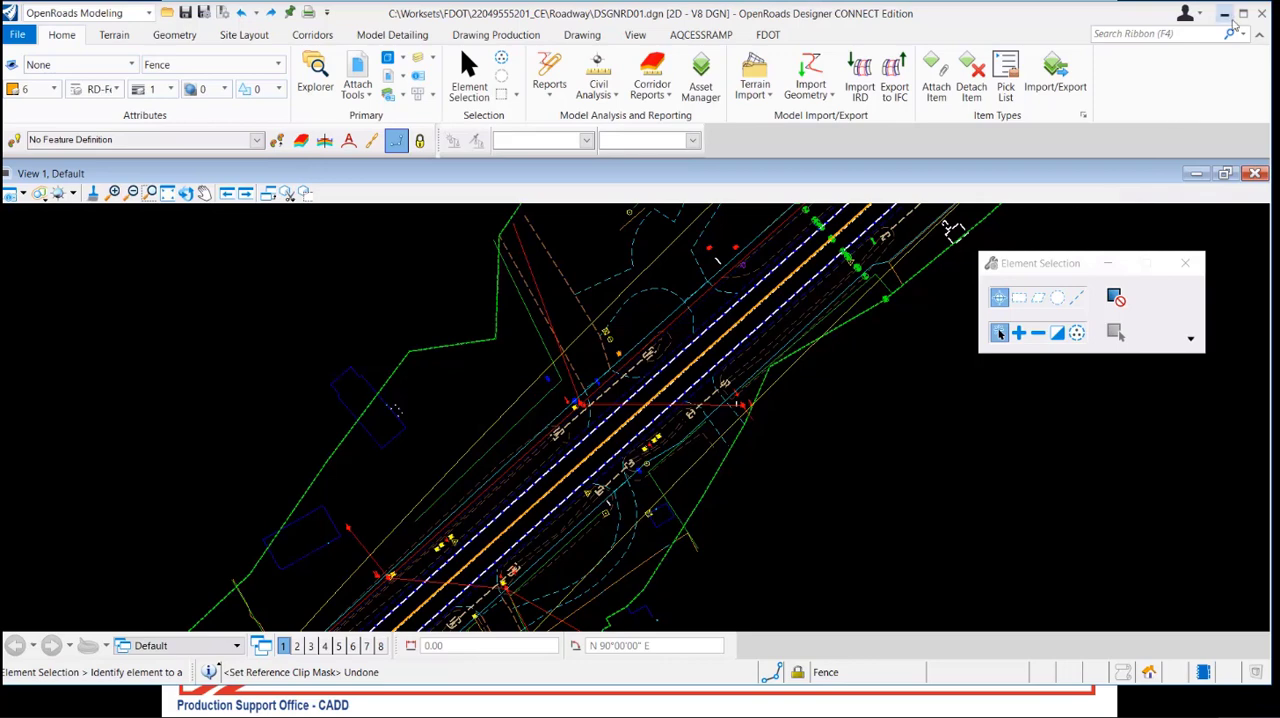
click(1241, 15)
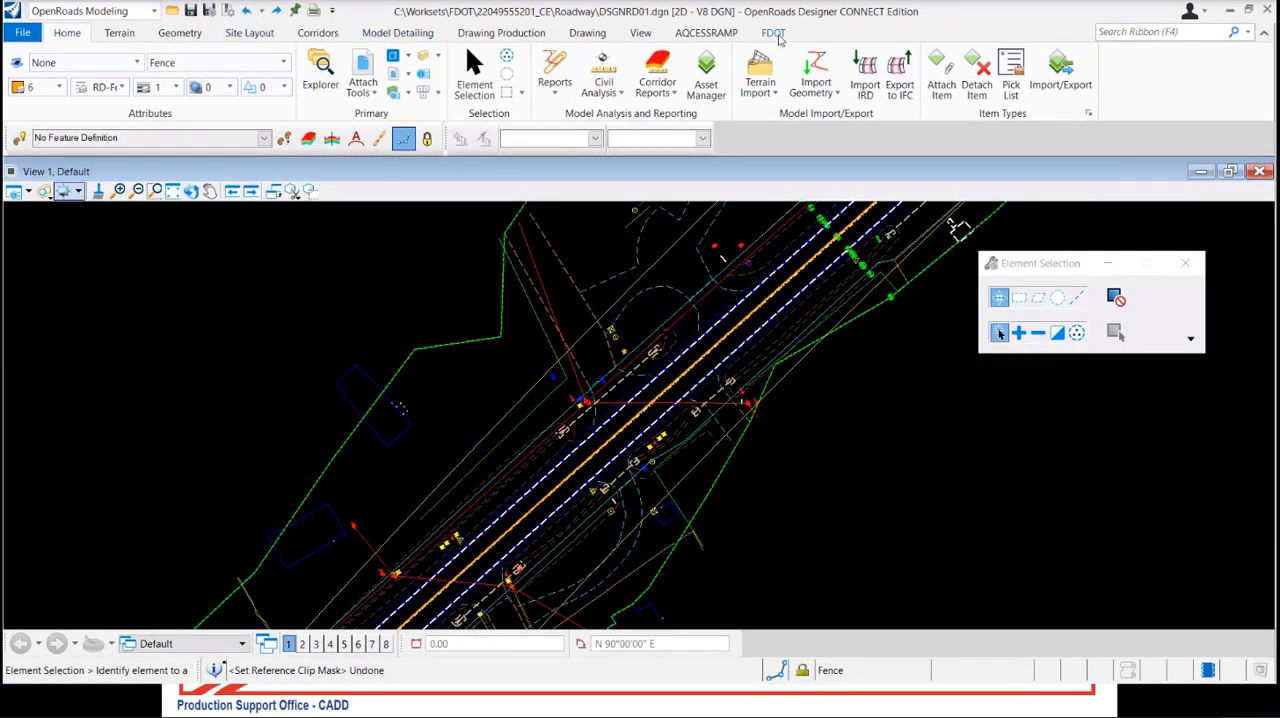
Locate the Attach Survey Reference command among the FDOT roadway tools
click(775, 33)
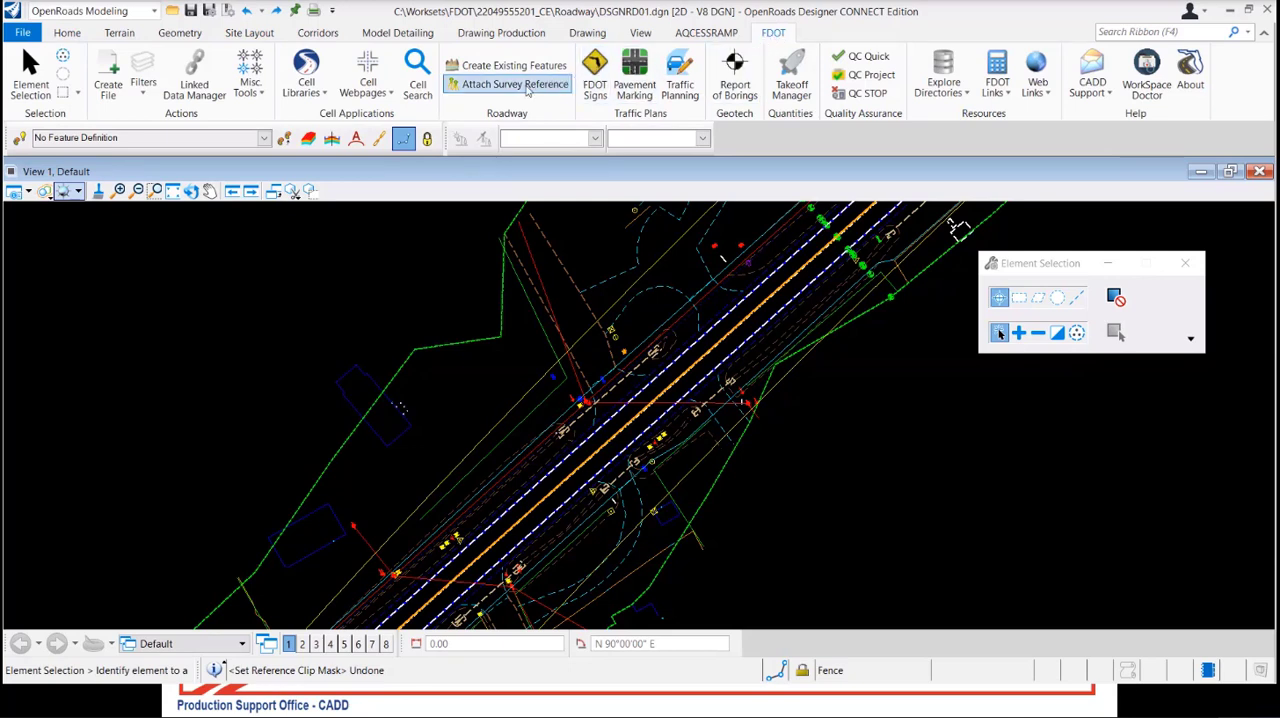
click(527, 88)
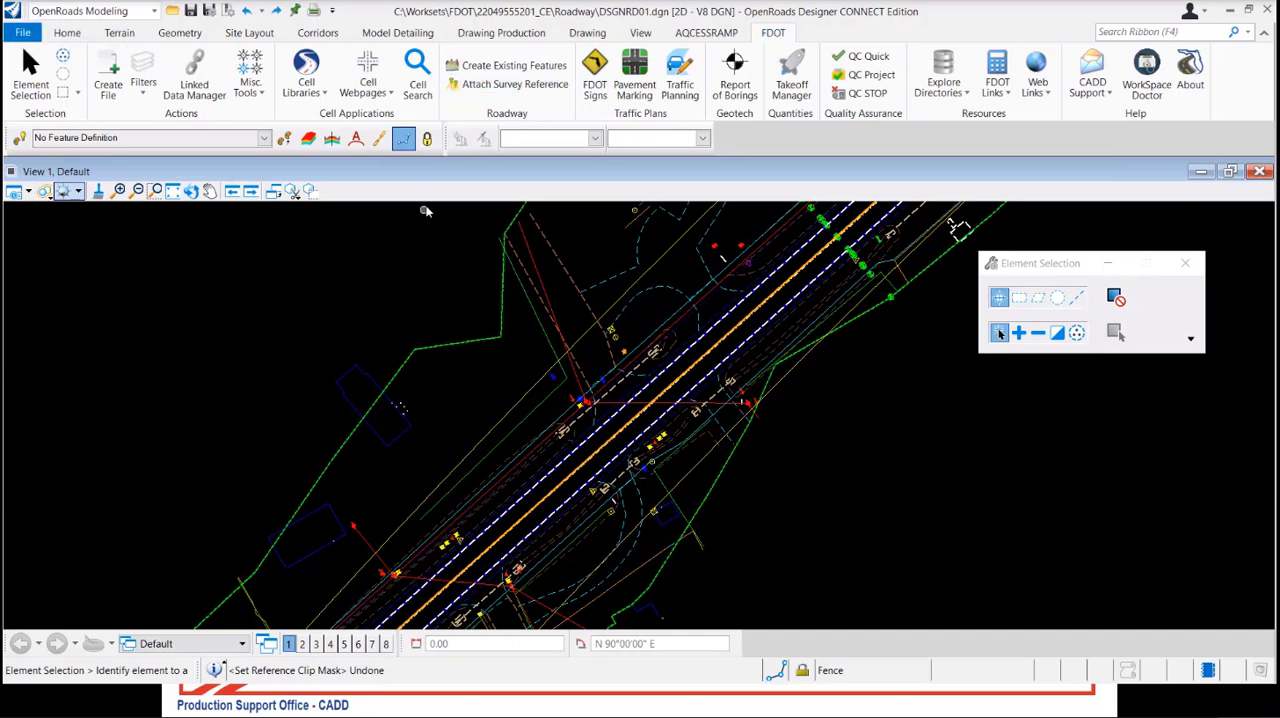
click(529, 96)
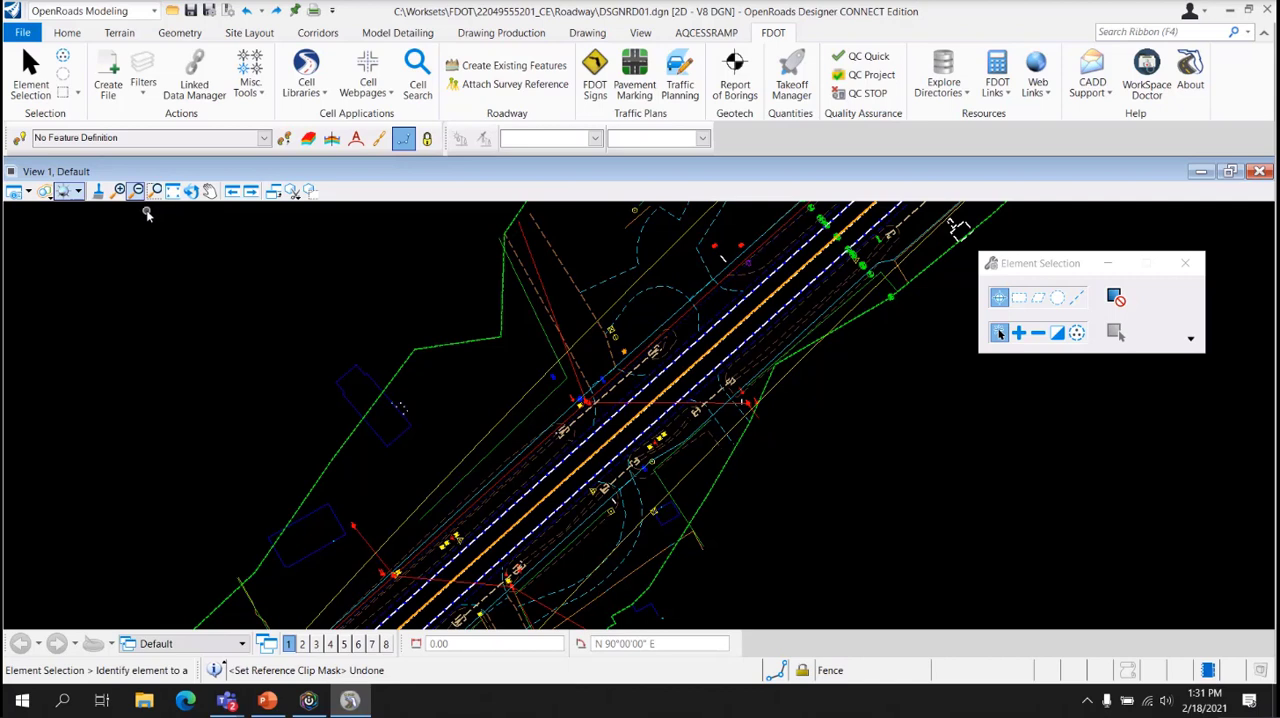
Create and open the DSGNRD 2D Plan (Proposed) roadway file DSGNRD02.dgn using Wakulla county and FL83-NF, closing the Create File dialog
click(110, 80)
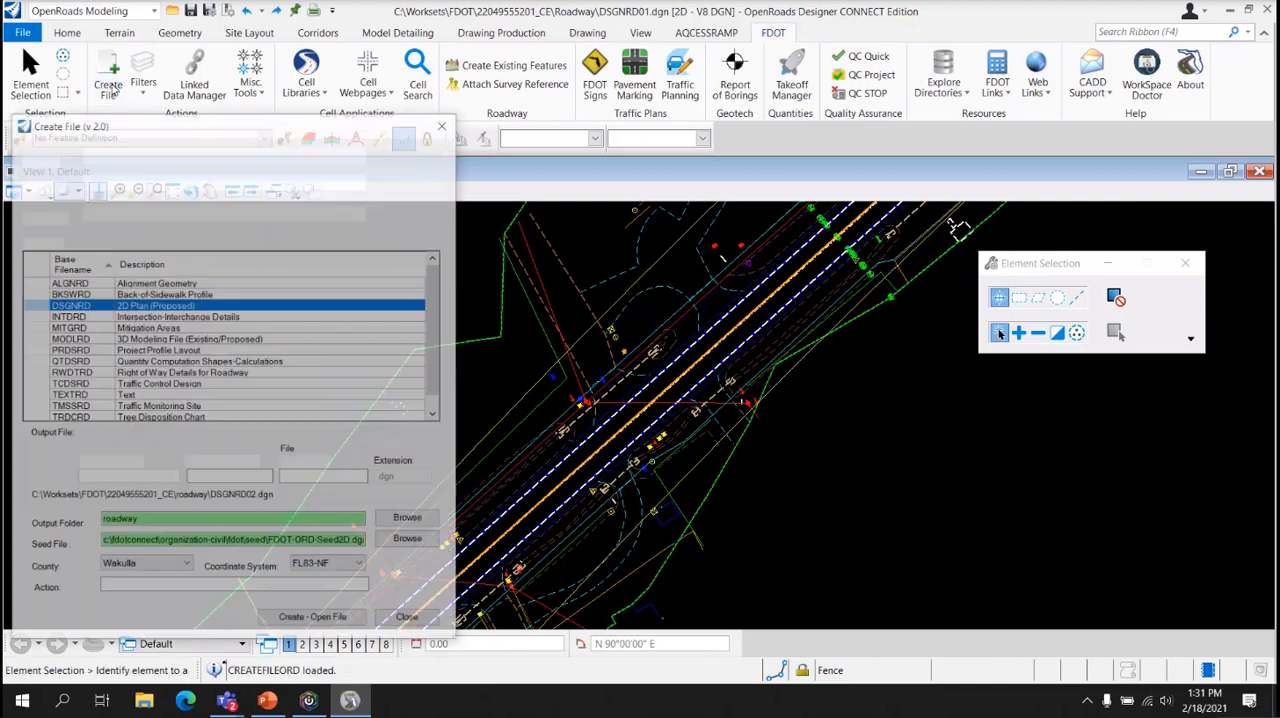
drag(180, 128, 632, 91)
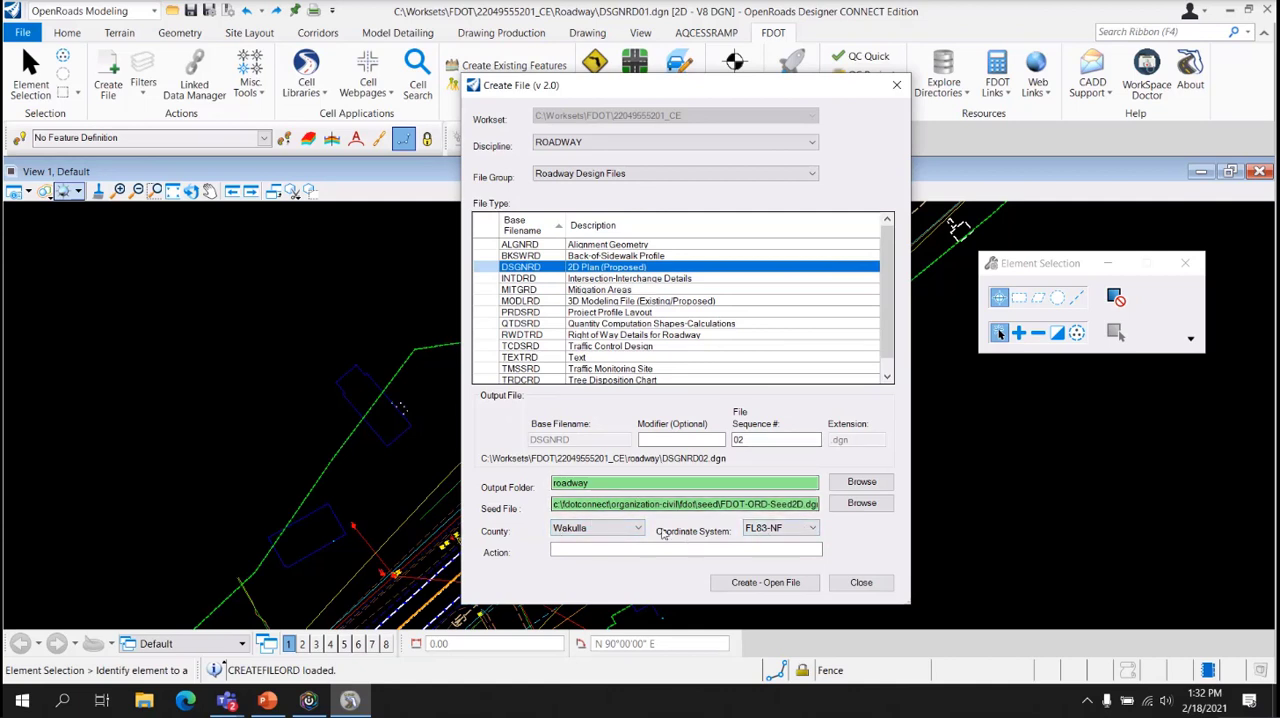
click(765, 583)
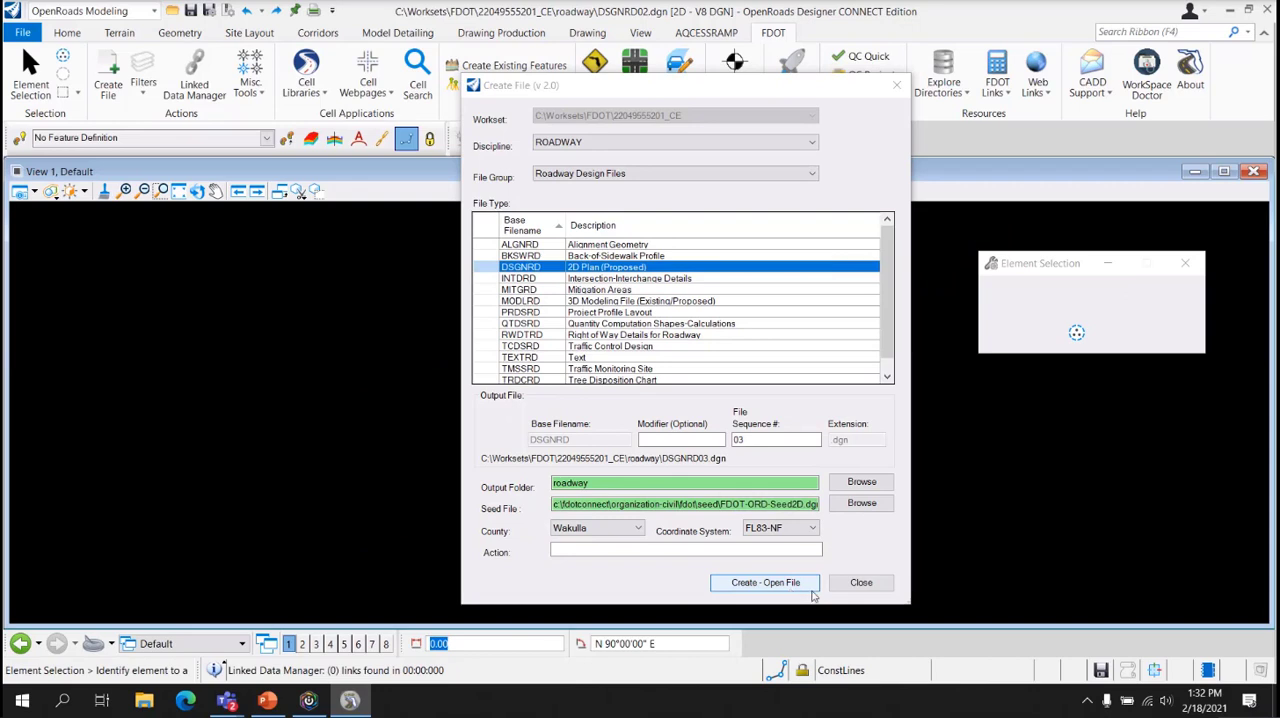
click(861, 582)
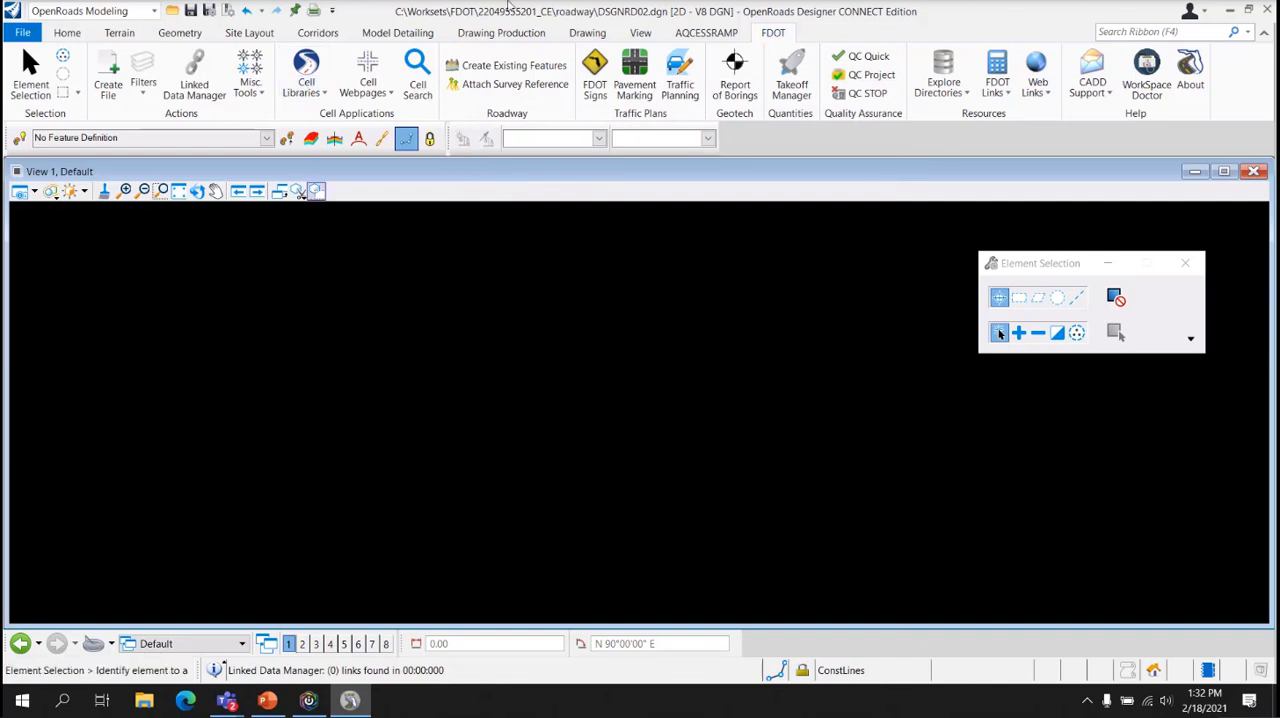
Attach ALGNRD01.dgn from the Roadway folder as a reference with the Default model and Coincident - World orientation, and close References
click(67, 33)
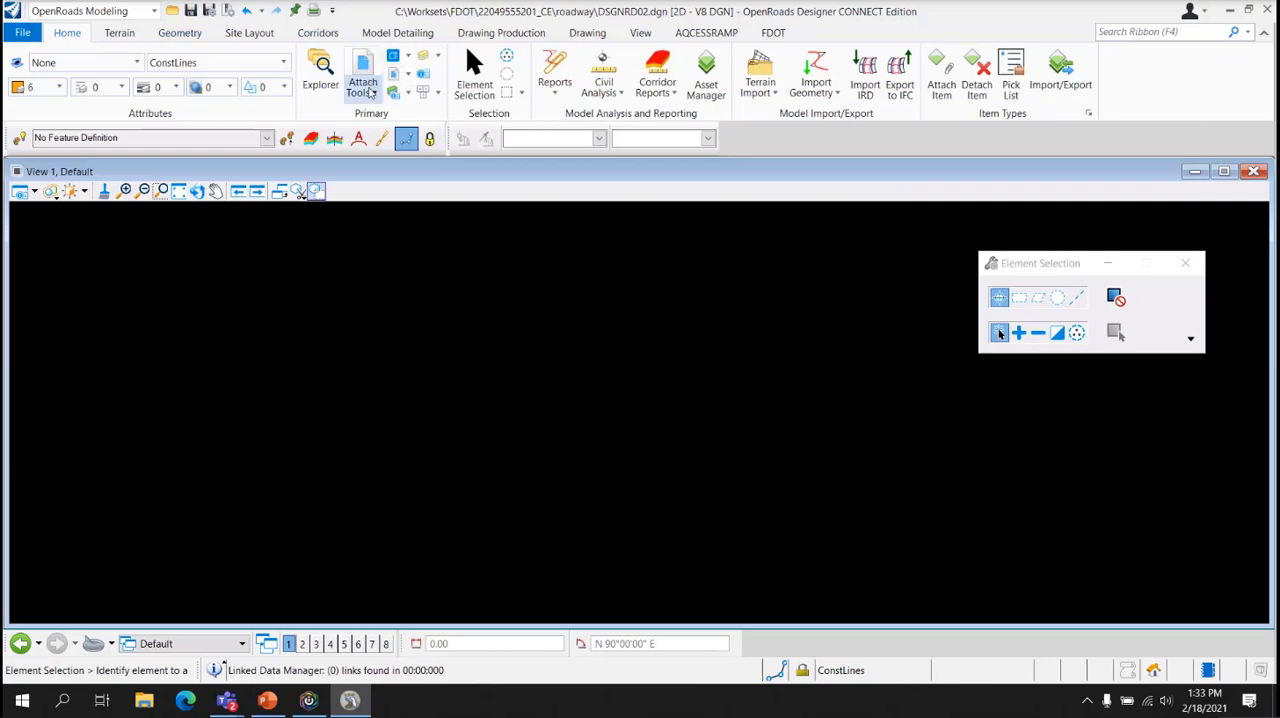
click(370, 93)
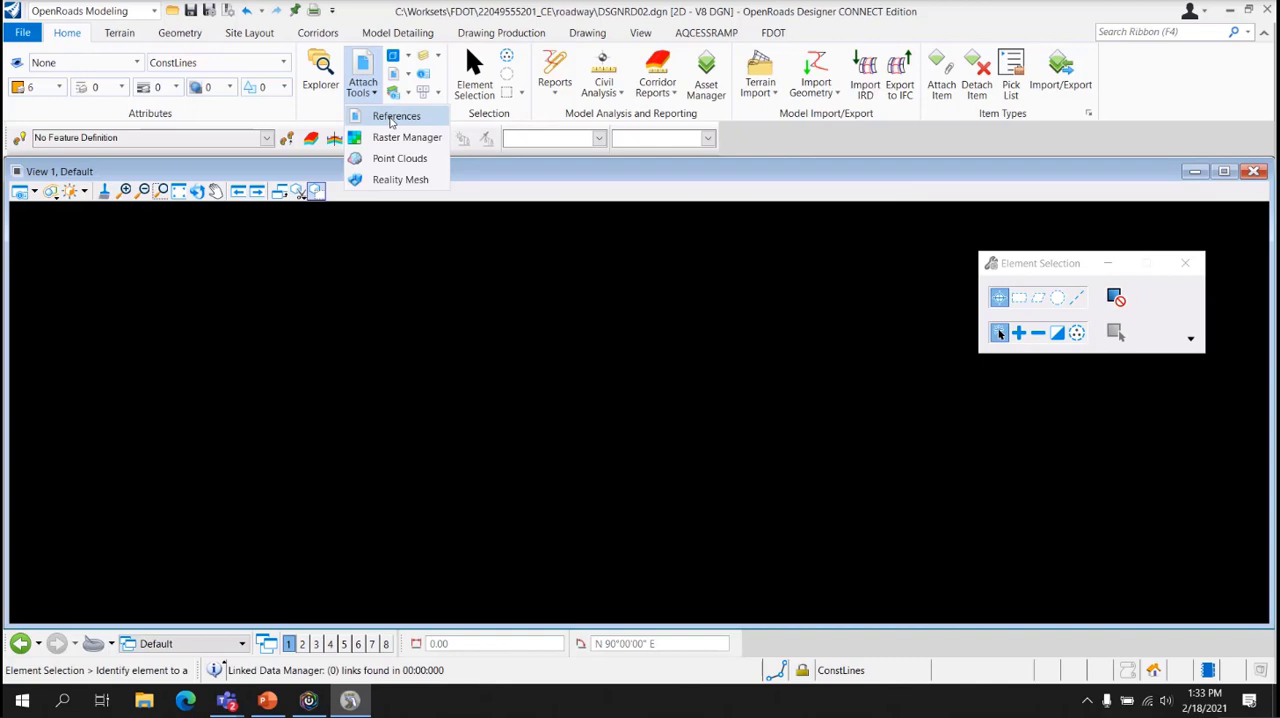
click(393, 117)
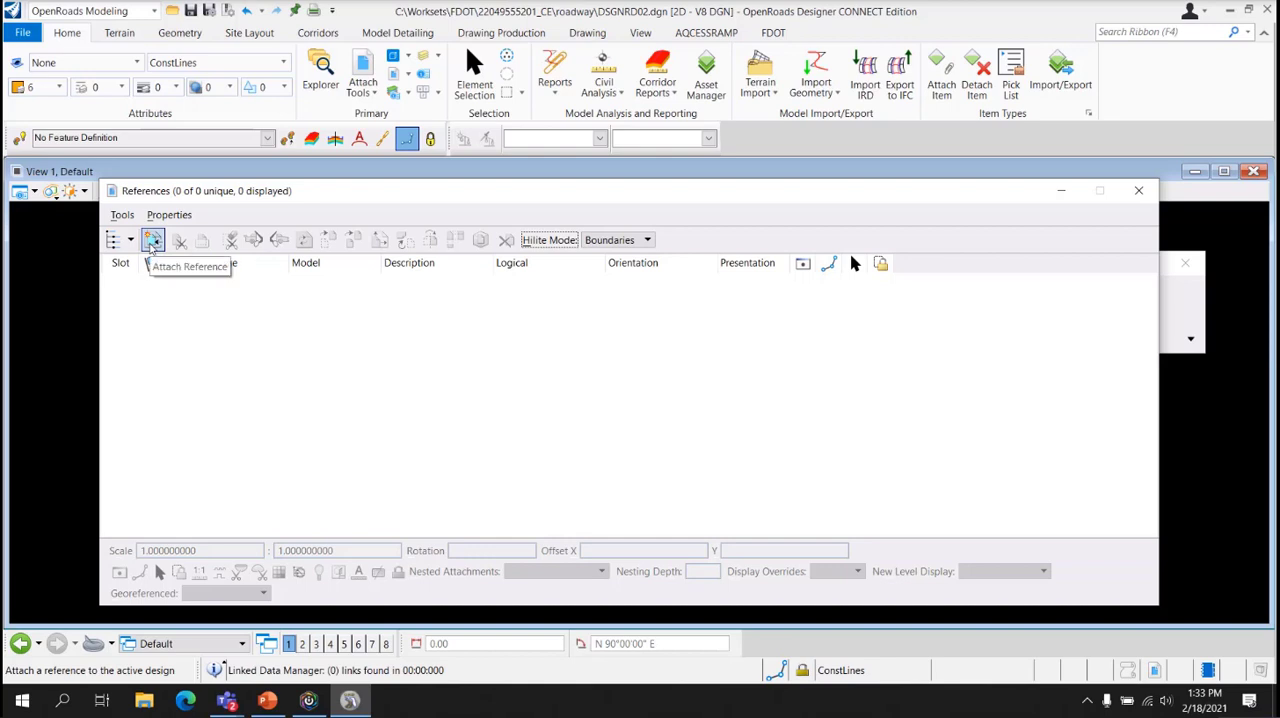
click(151, 243)
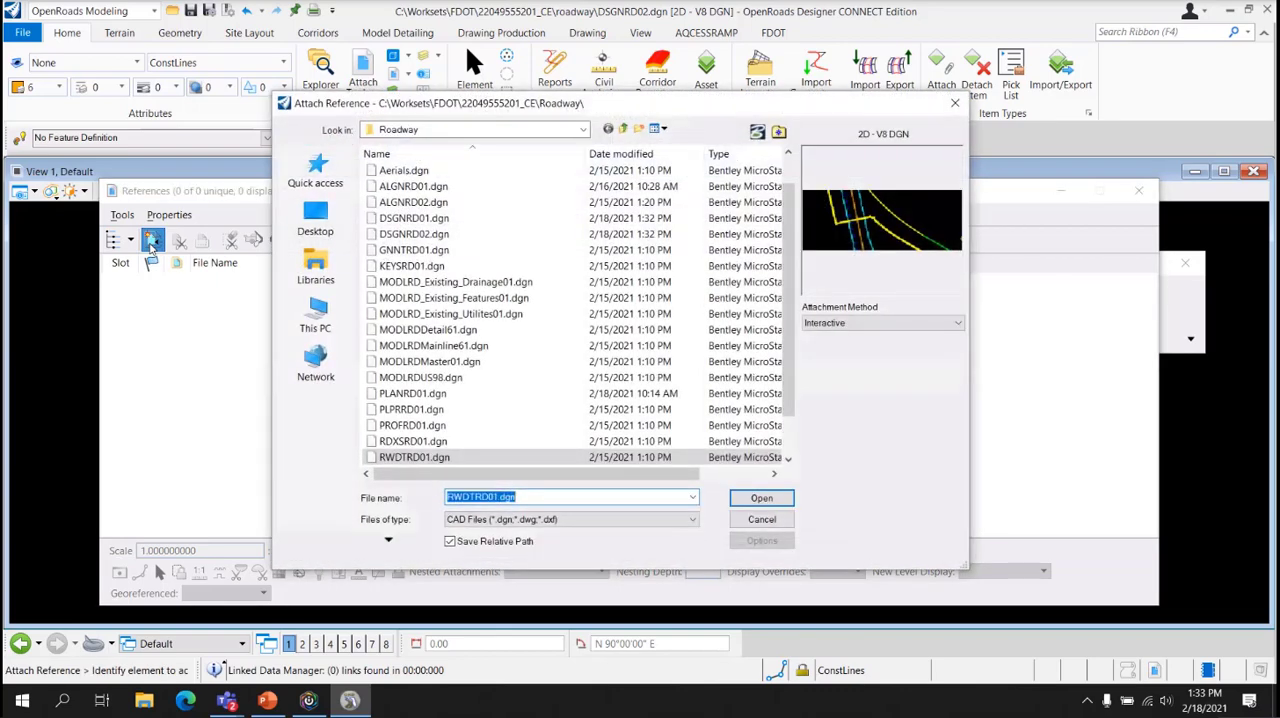
click(486, 186)
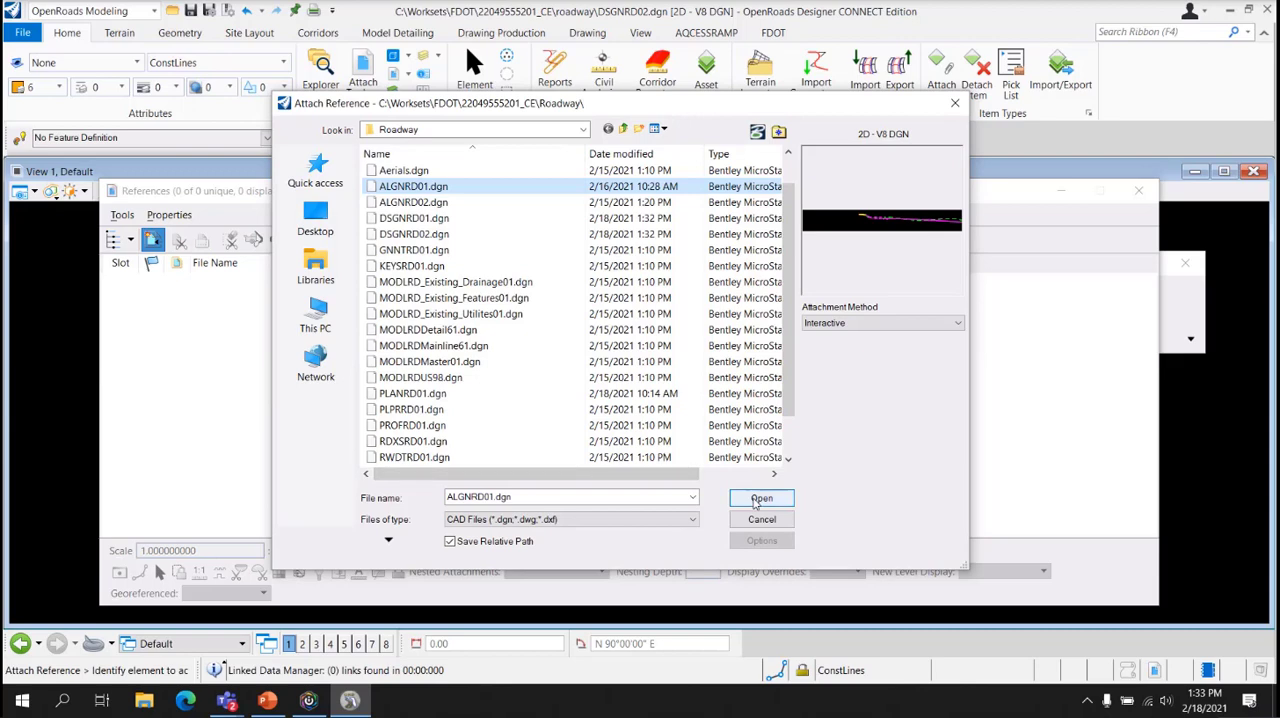
click(760, 499)
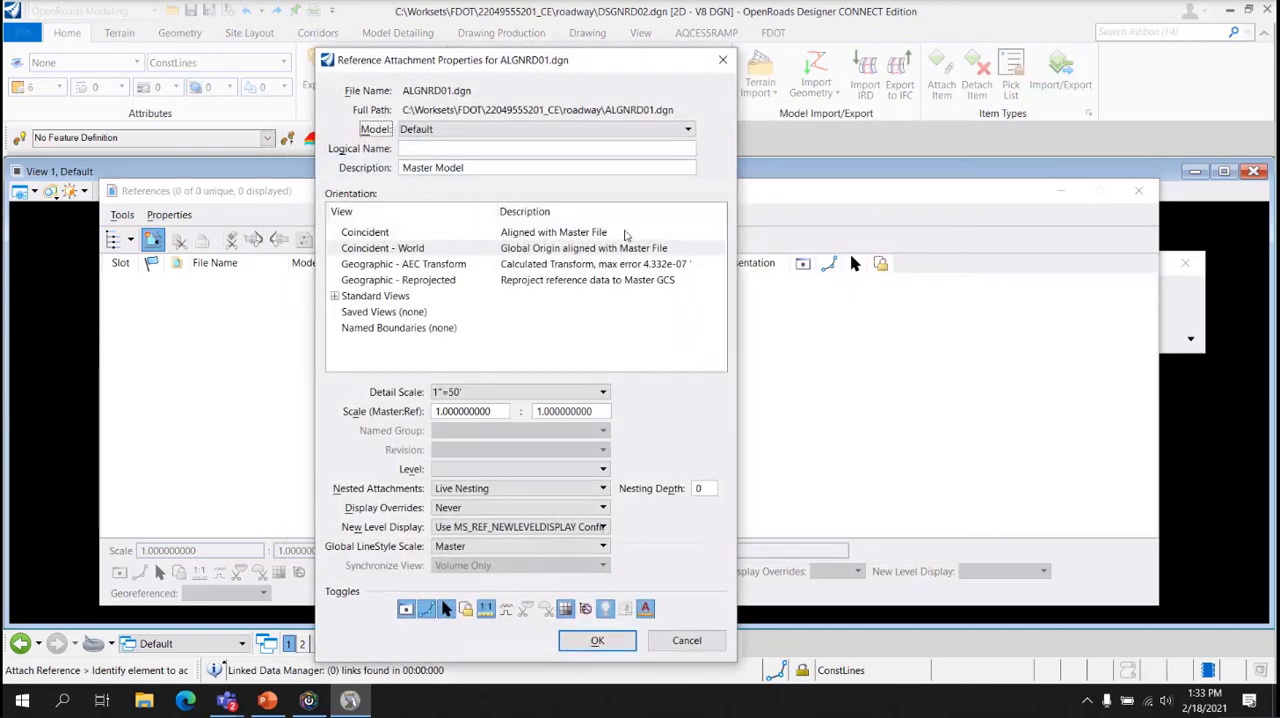
click(482, 134)
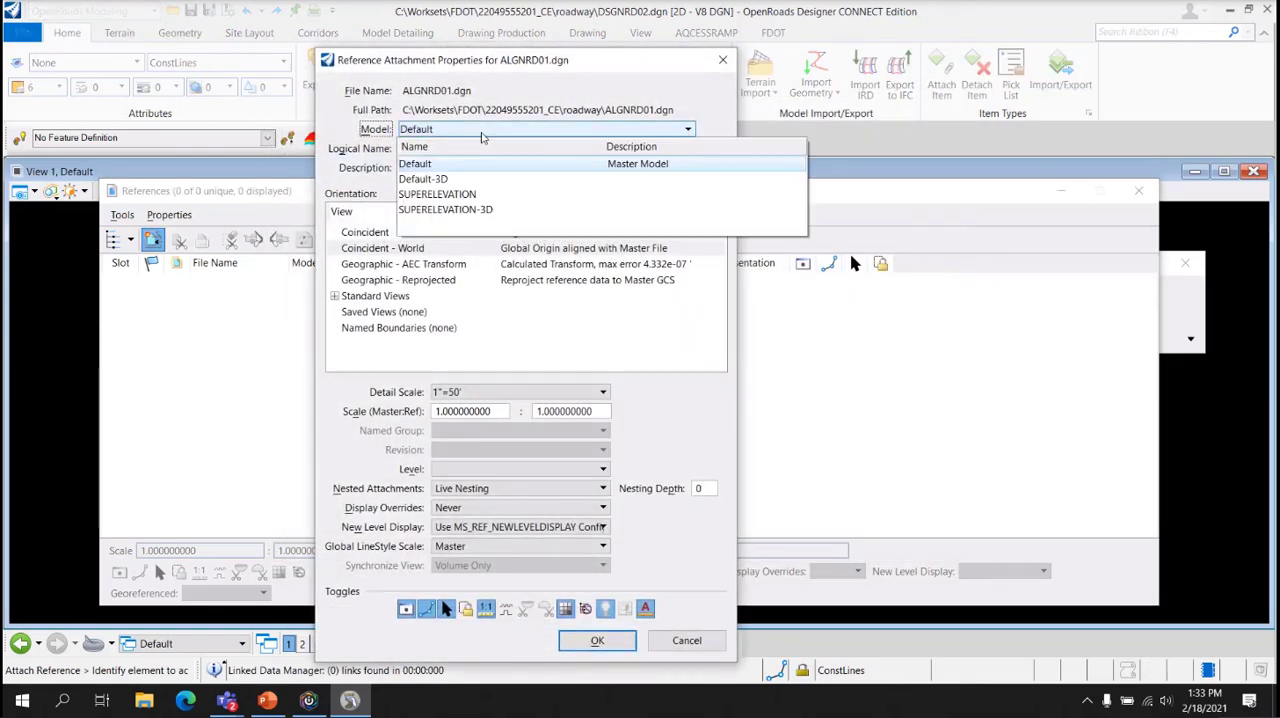
click(482, 134)
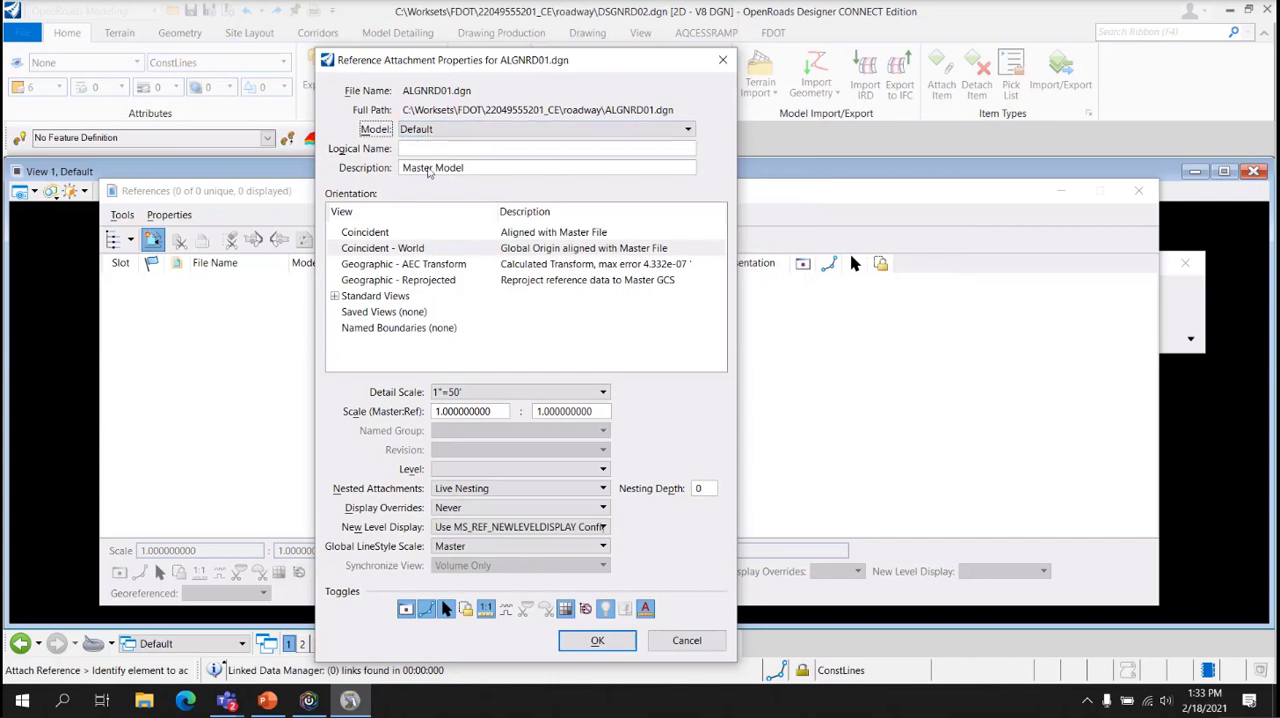
click(597, 640)
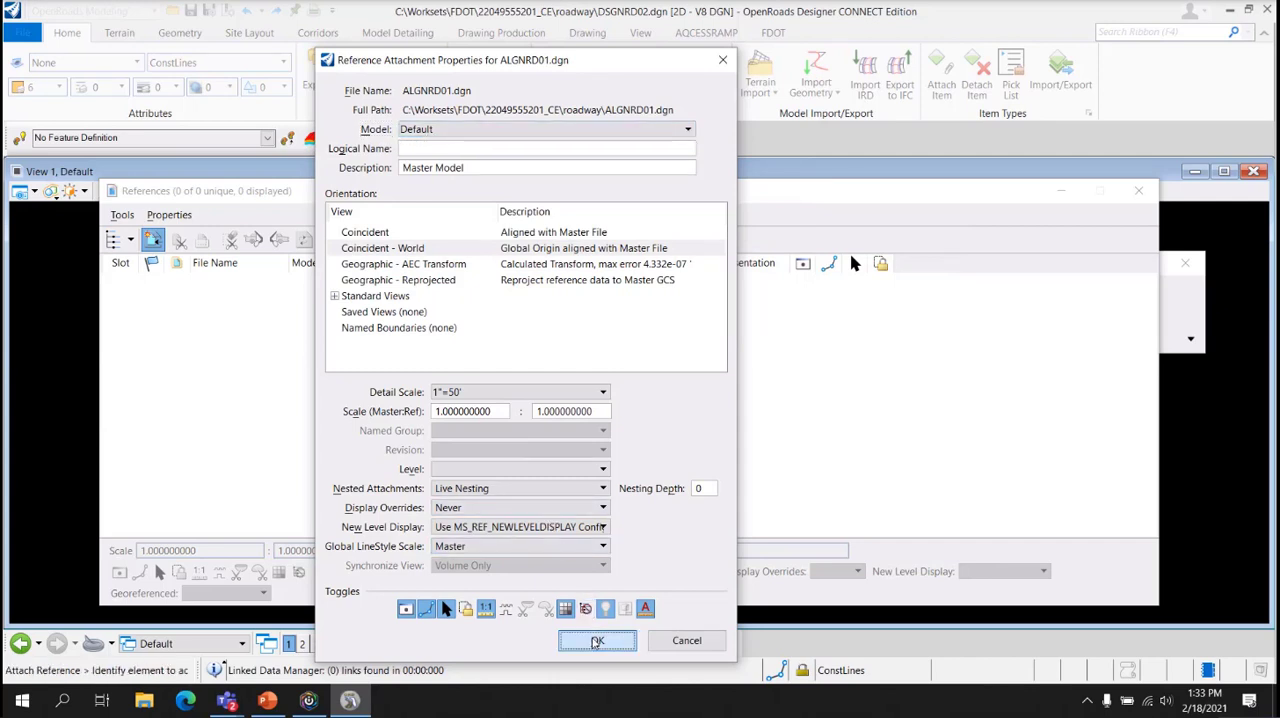
click(1136, 192)
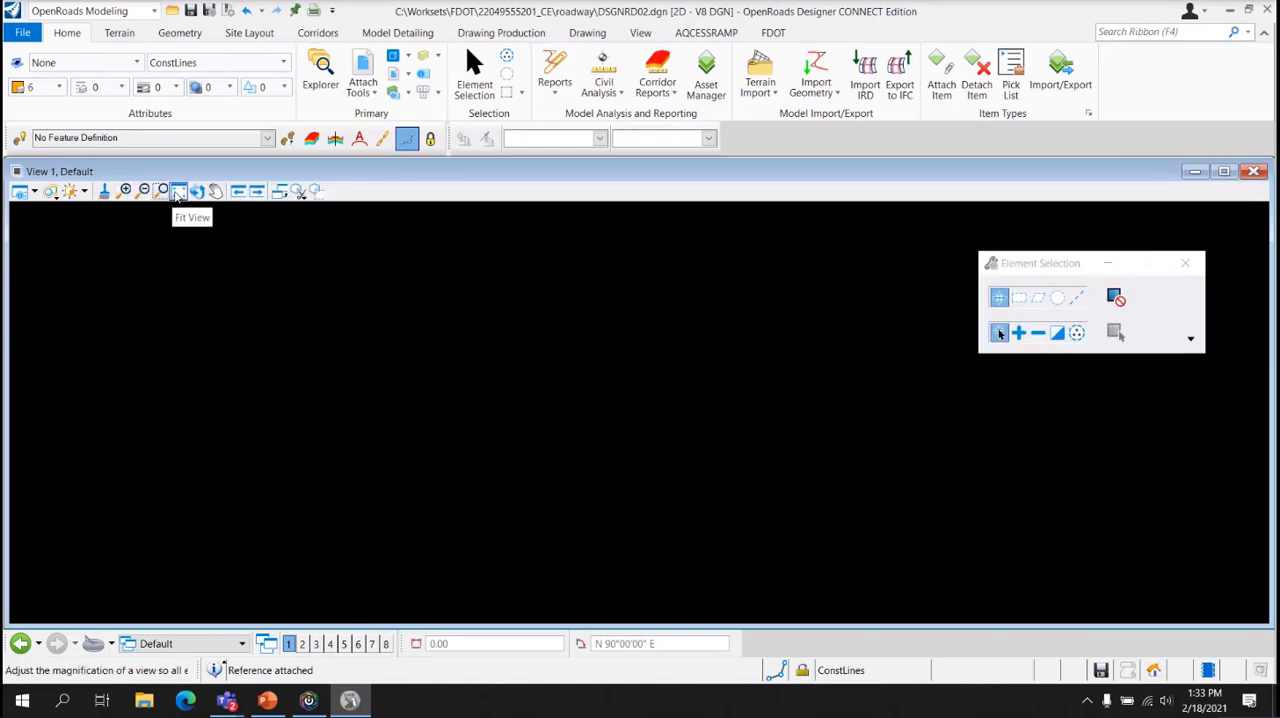
Fit the view to the attached alignments and inspect the area where they meet
click(178, 193)
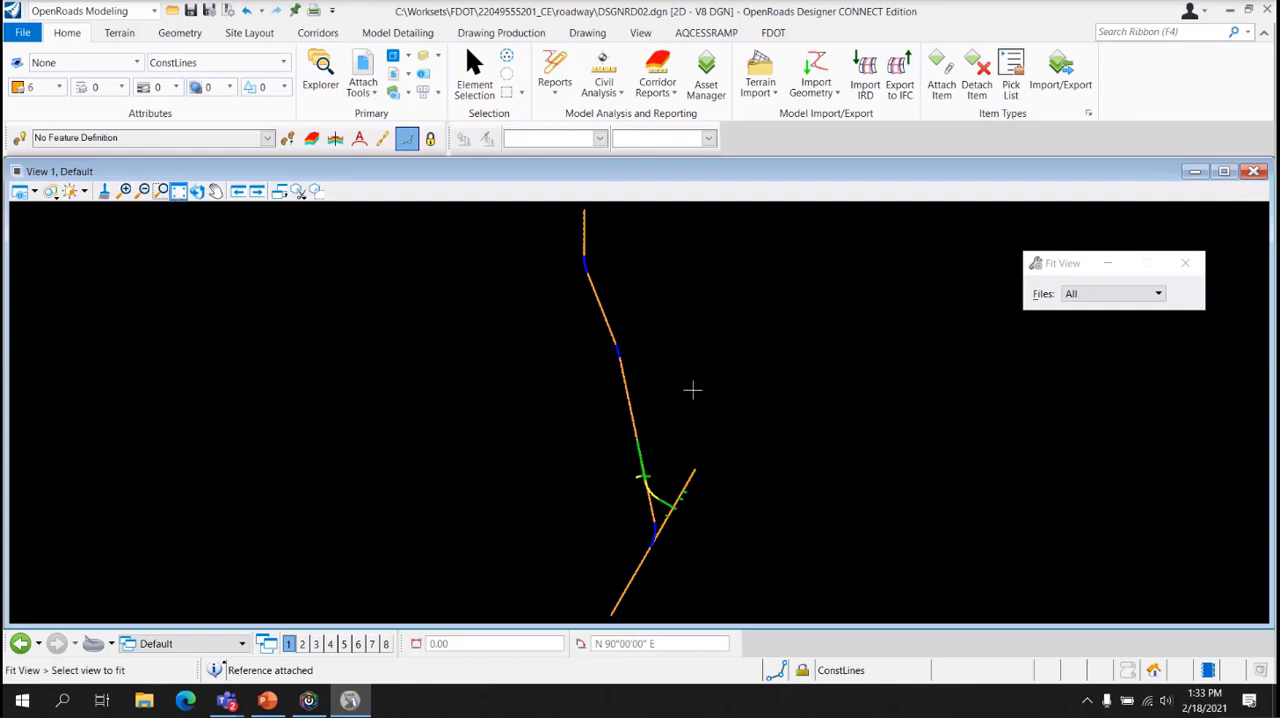
right_click(671, 474)
scroll(671, 539, up, 2)
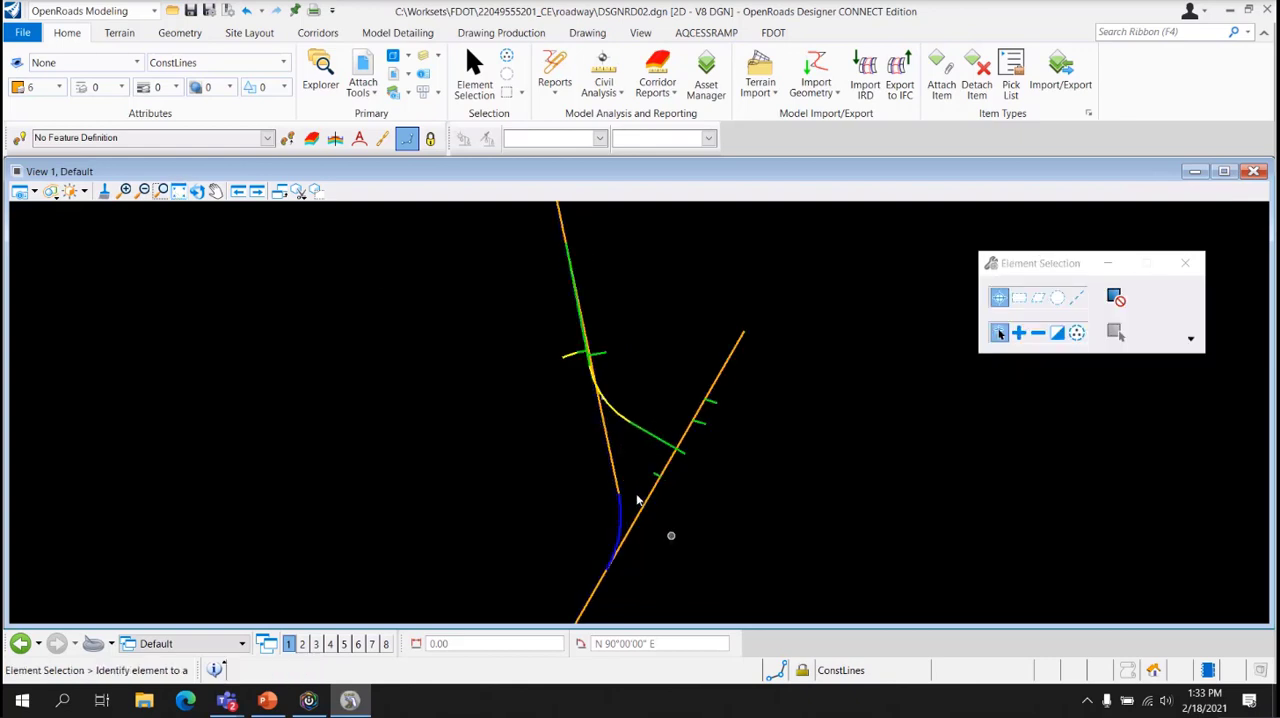
scroll(537, 523, up, 3)
scroll(486, 530, down, 2)
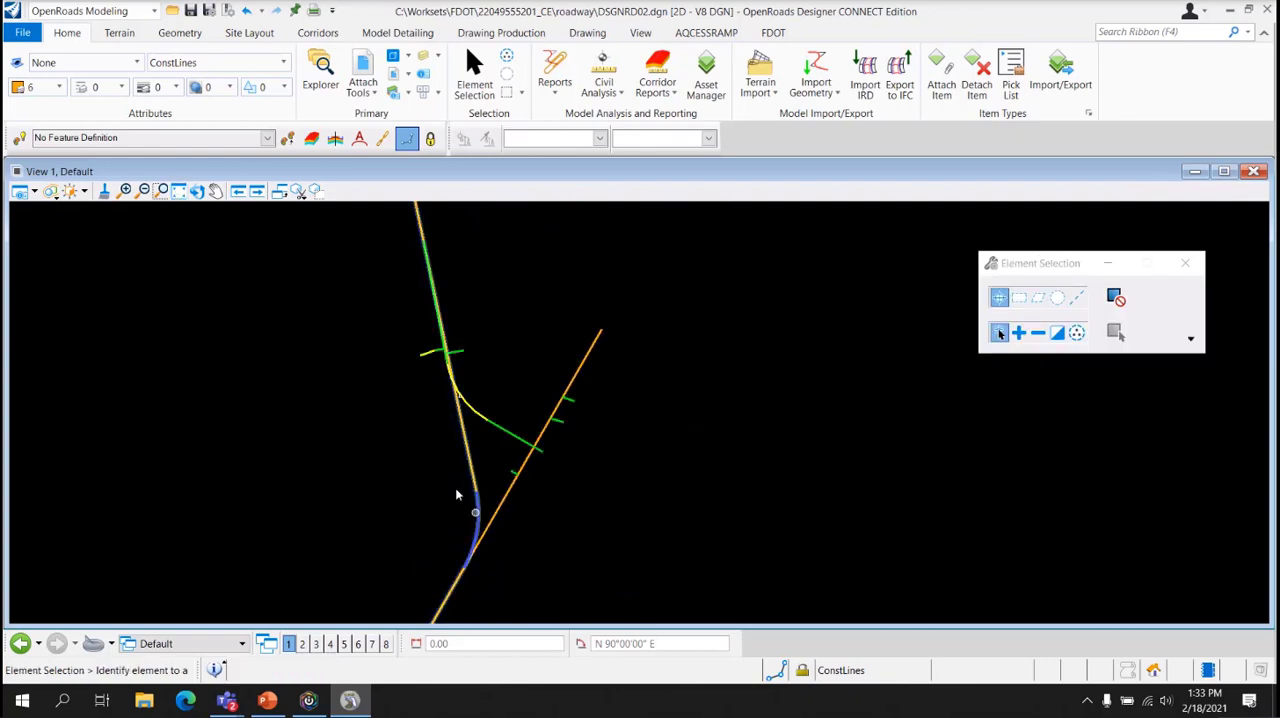
scroll(450, 480, down, 1)
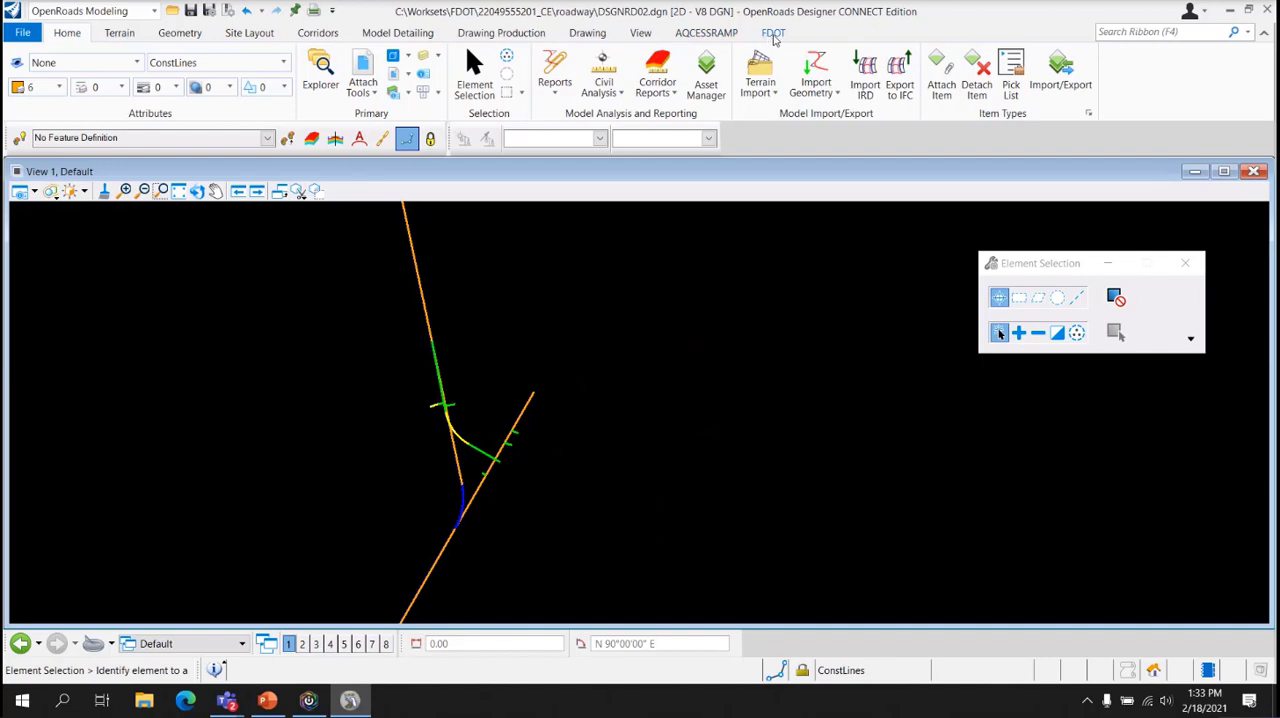
Attach the survey references to DSGNRD02.dgn with FDOT's Attach Survey Reference tool
click(774, 34)
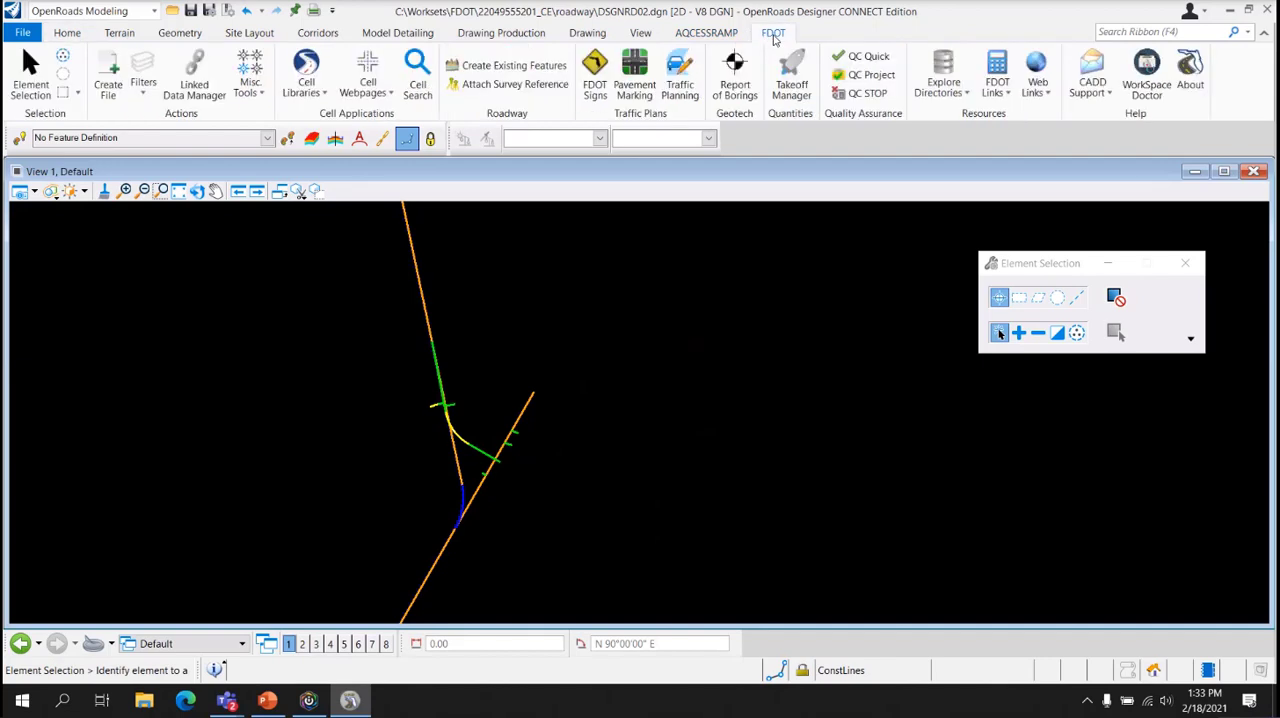
click(491, 86)
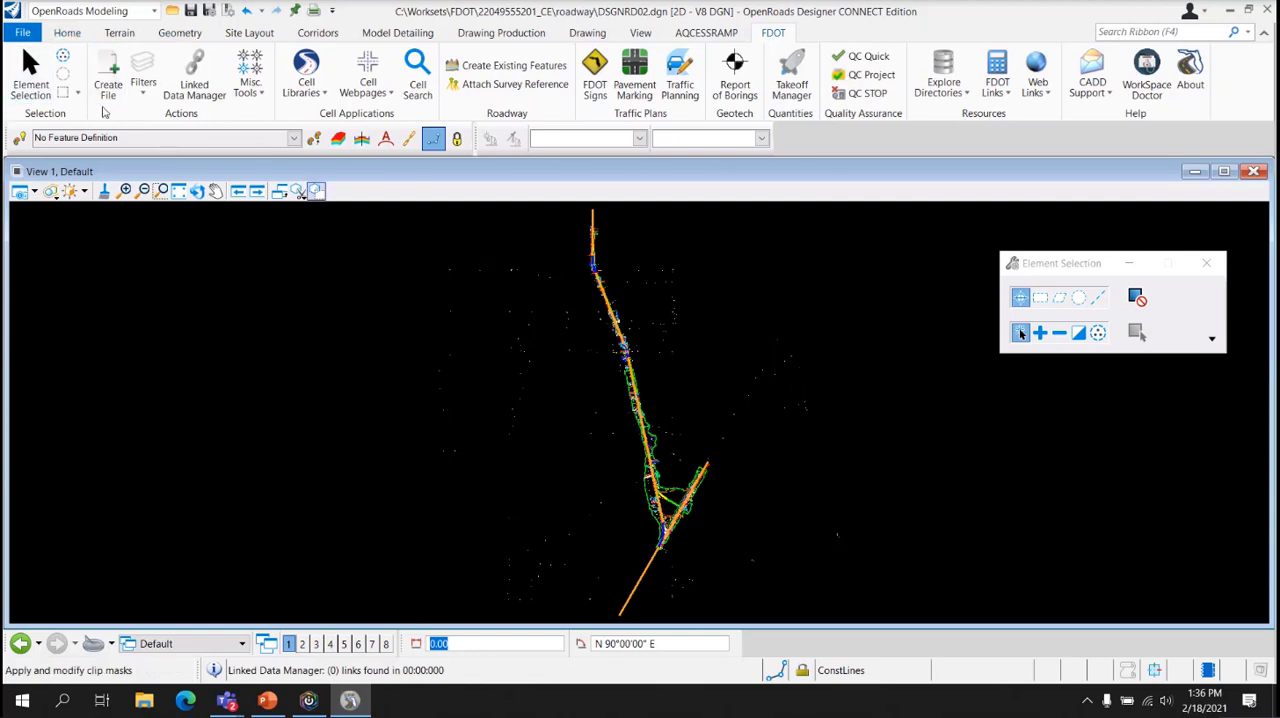
Open the References dialog and widen the File Name column to show the full relative paths
click(64, 33)
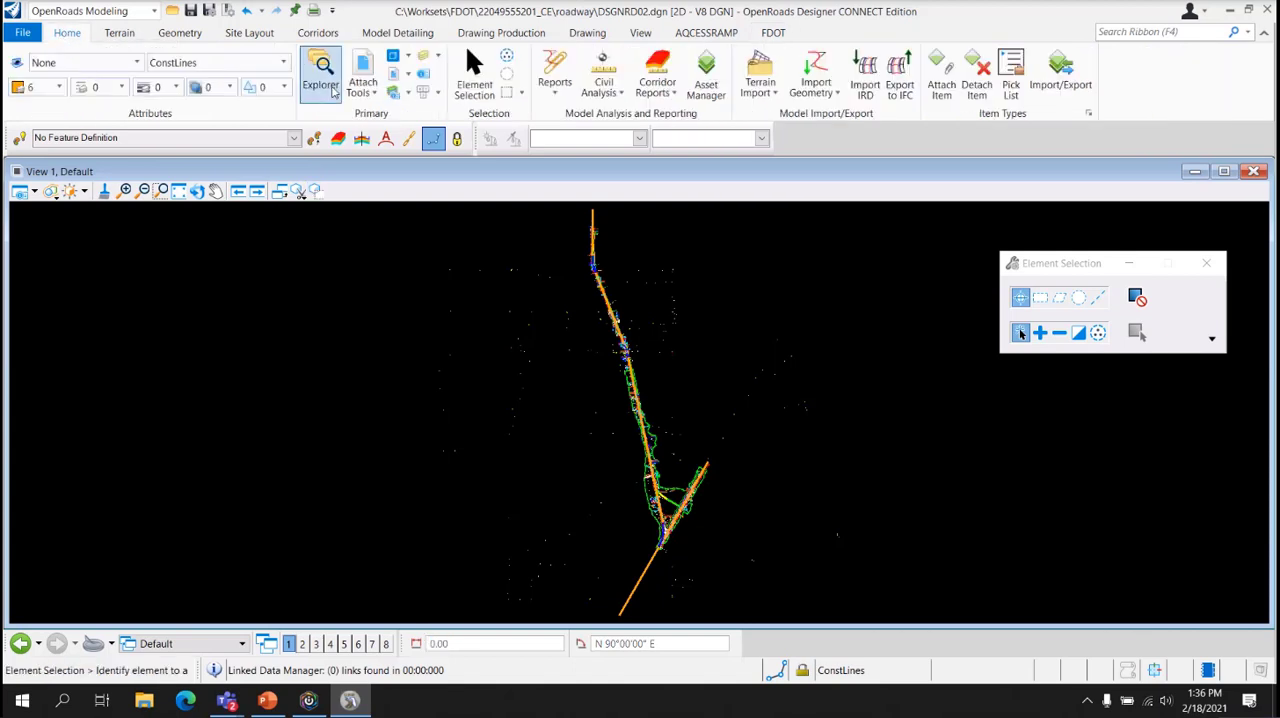
click(362, 88)
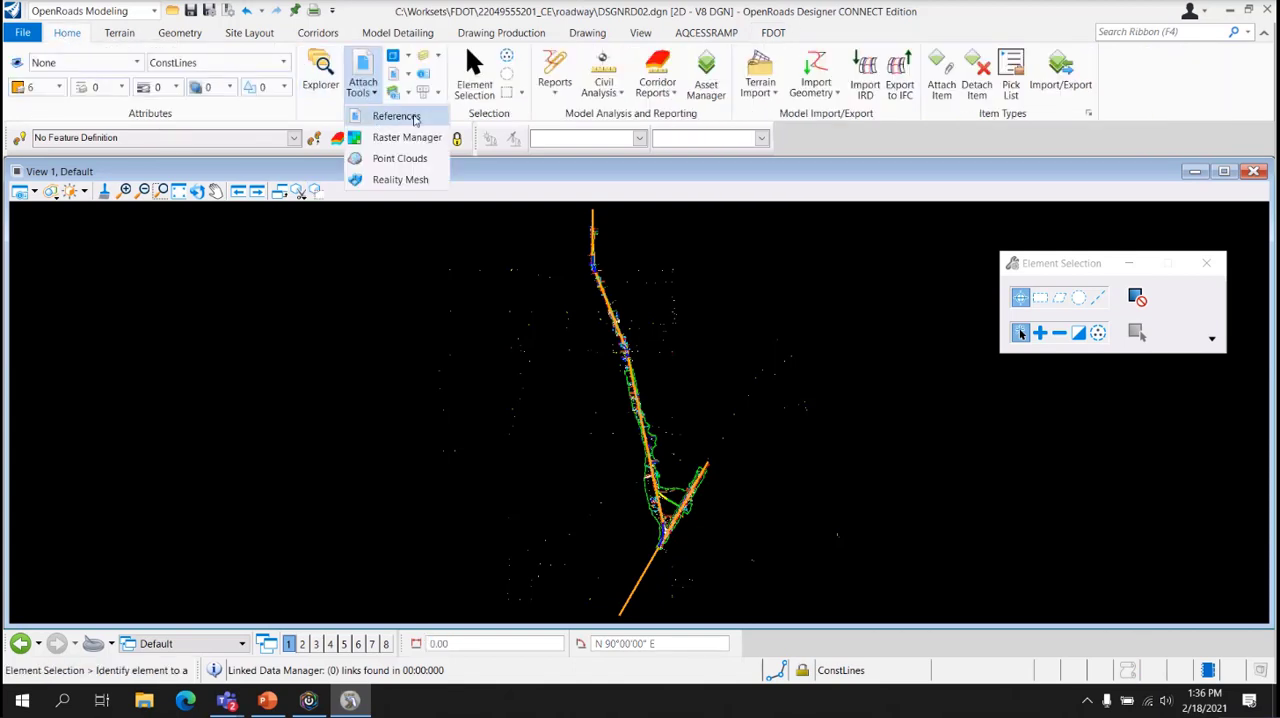
click(396, 116)
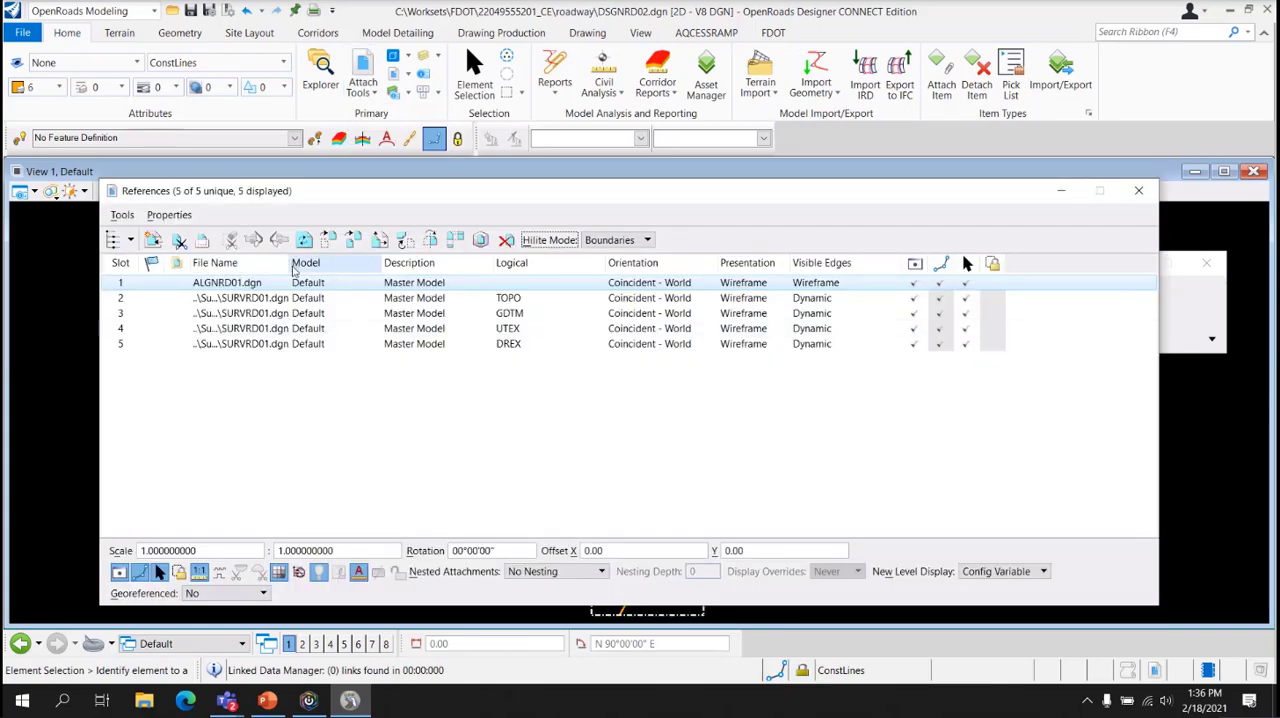
drag(289, 263, 414, 263)
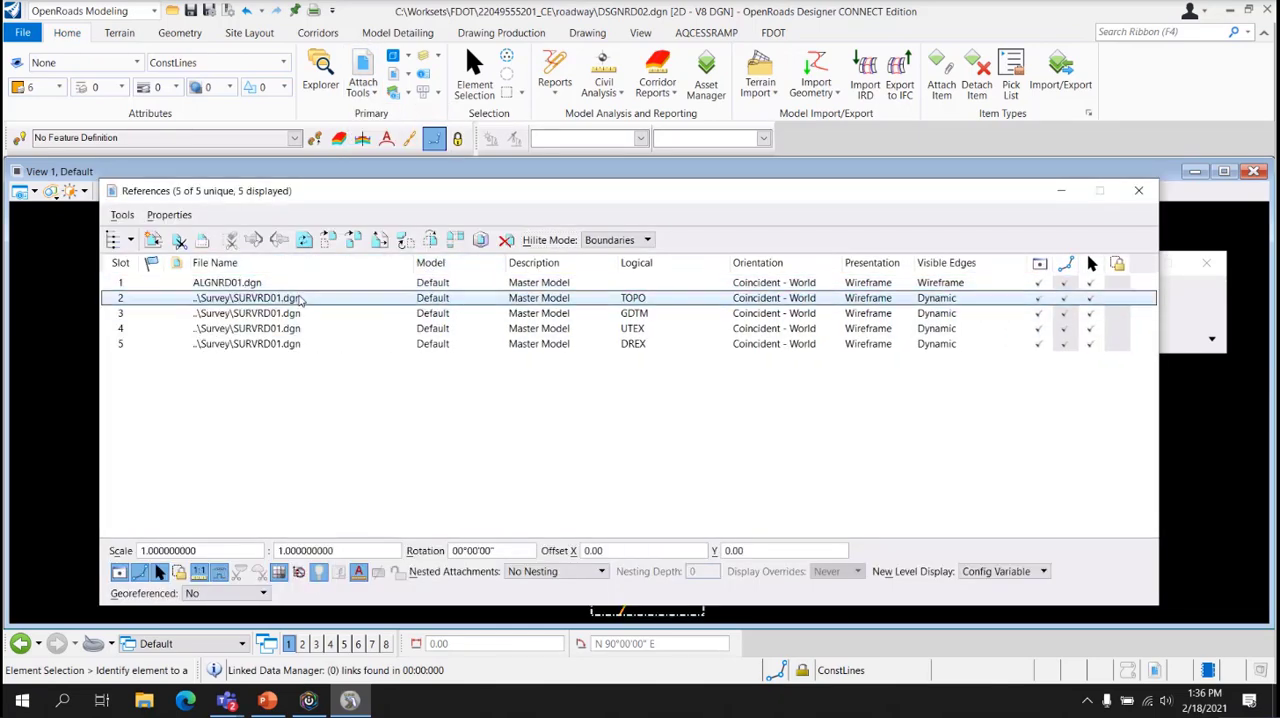
Review the SURVRD01.dgn references in turn, checking their logical names TOPO, GDTM, UTEX and DREX
click(290, 314)
key(Down)
key(Down)
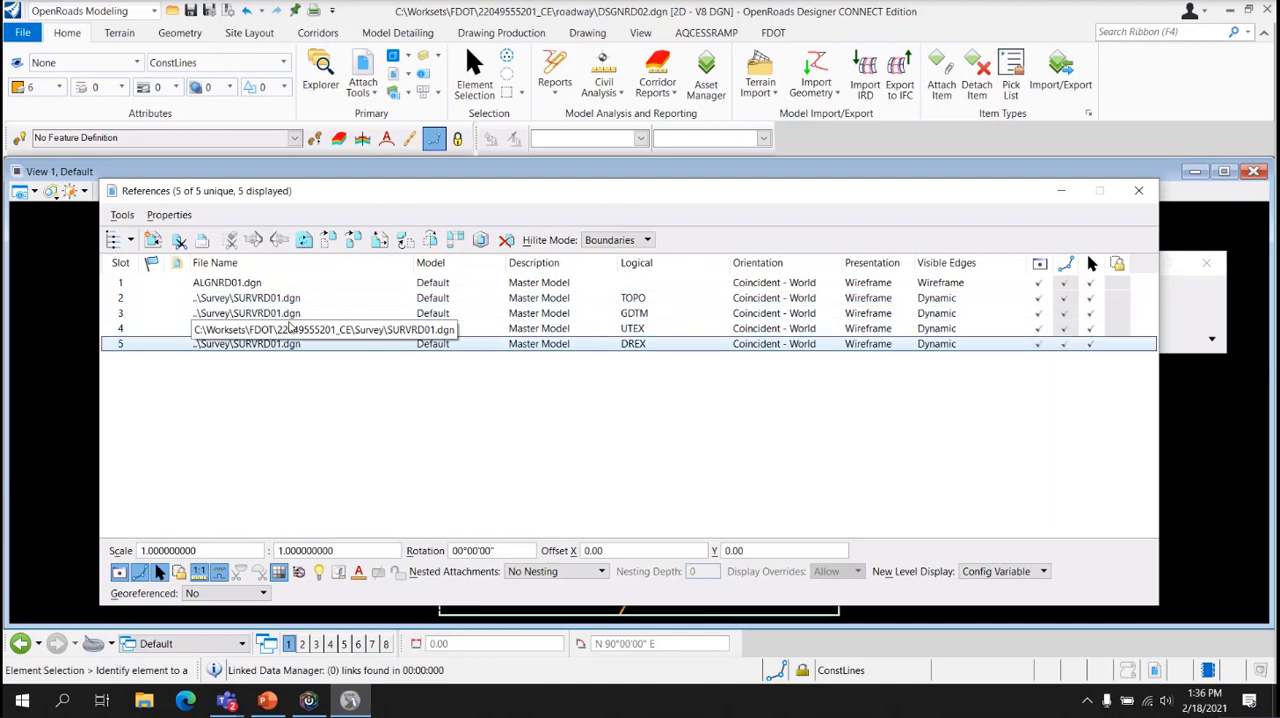
click(645, 299)
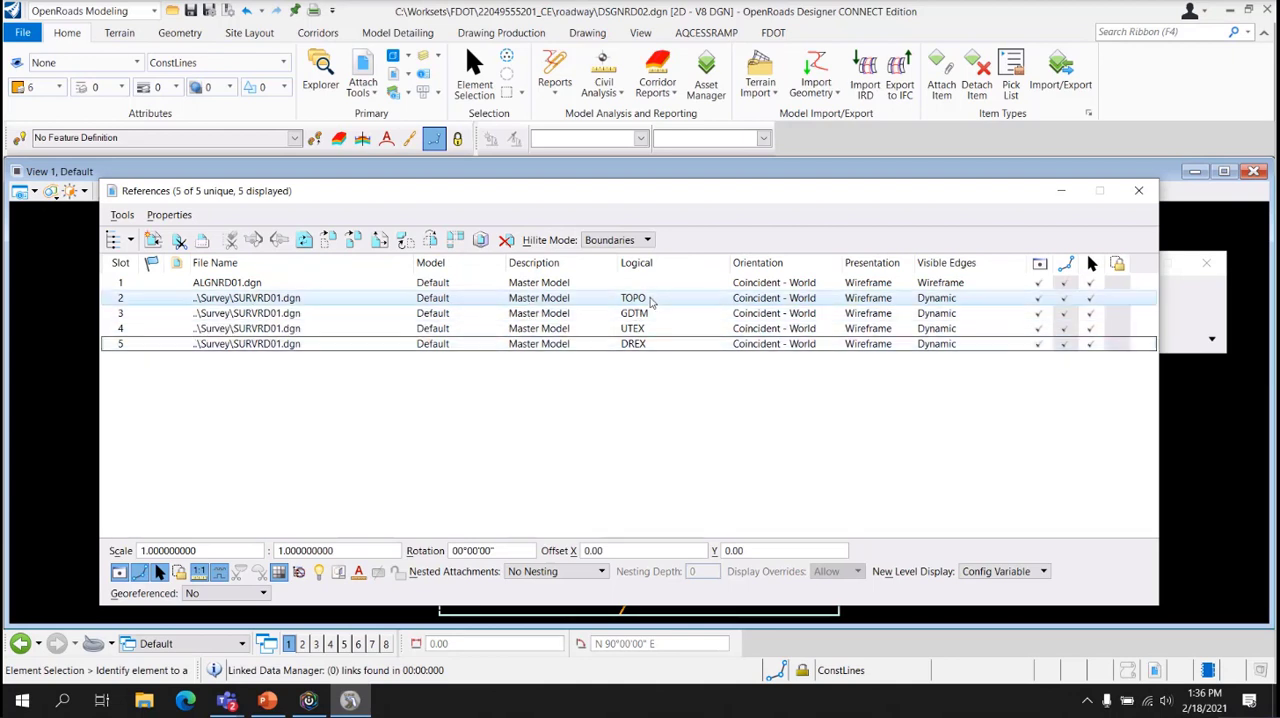
shift+click(645, 314)
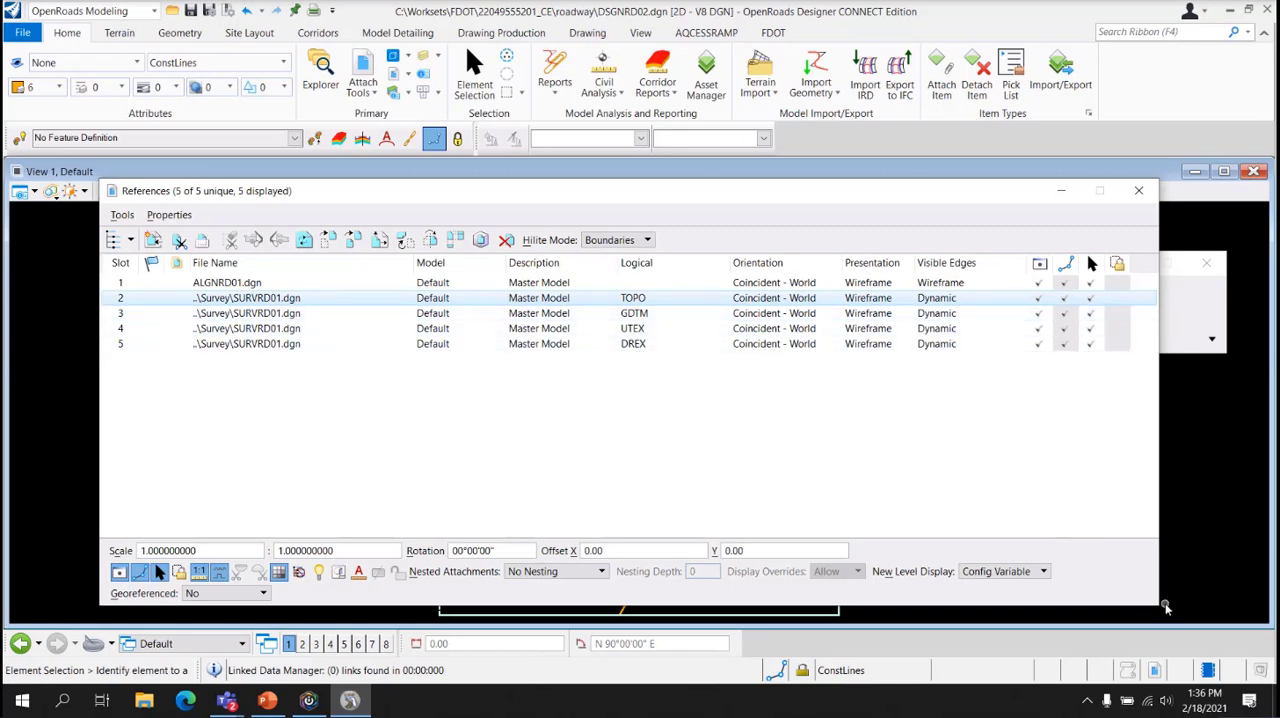
Shrink the References dialog and place it beside the attached drawing, keeping the Logical column and the roadway survey details in view
drag(1153, 607, 940, 486)
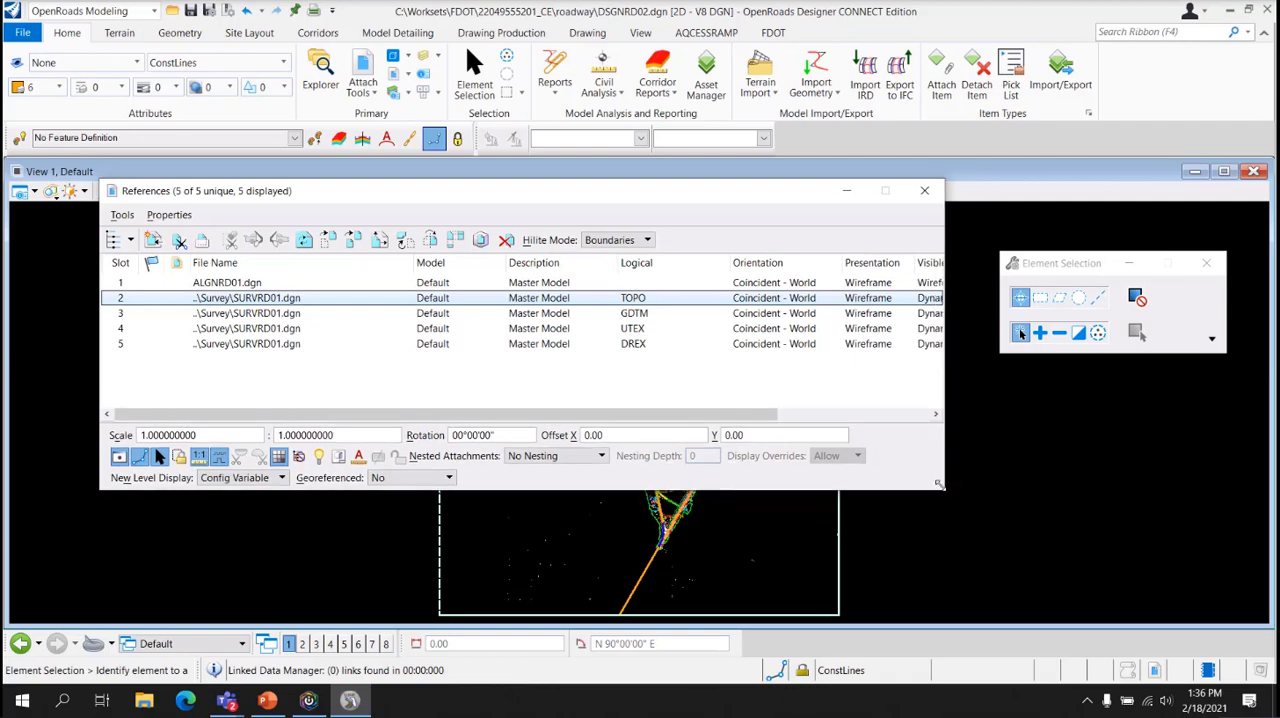
drag(560, 191, 734, 214)
drag(272, 405, 764, 413)
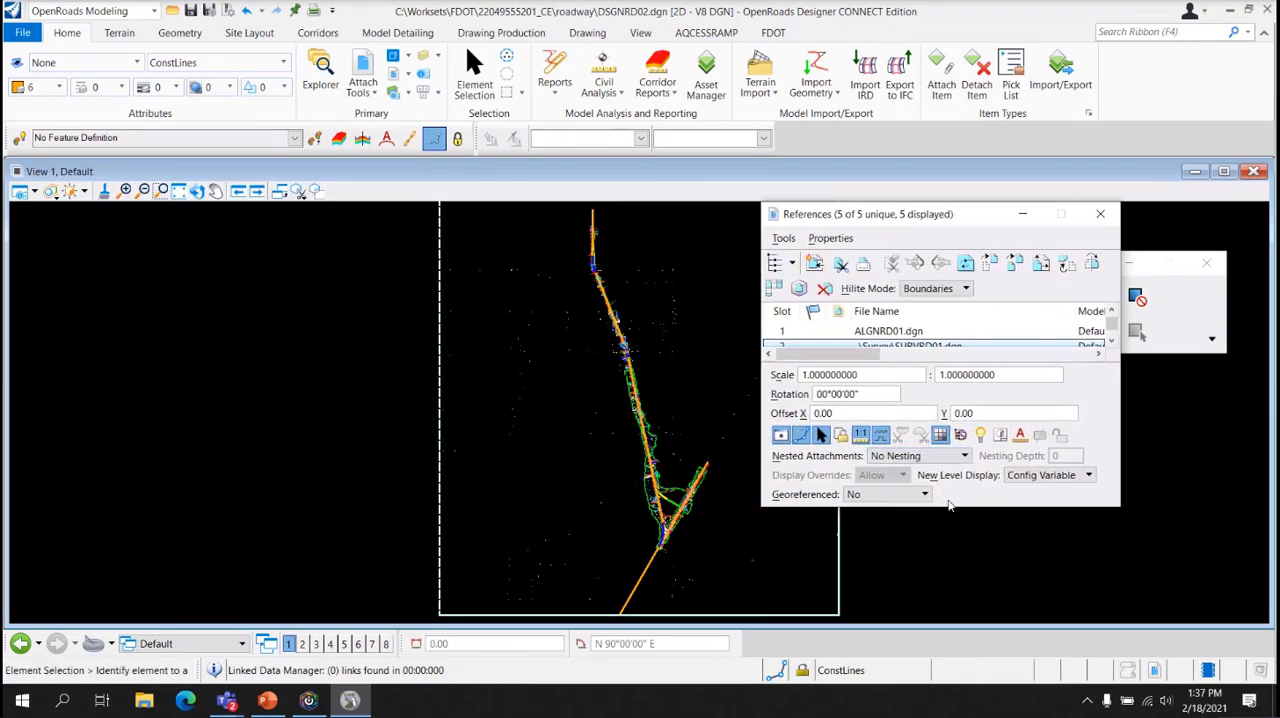
drag(843, 440, 955, 441)
scroll(738, 462, up, 5)
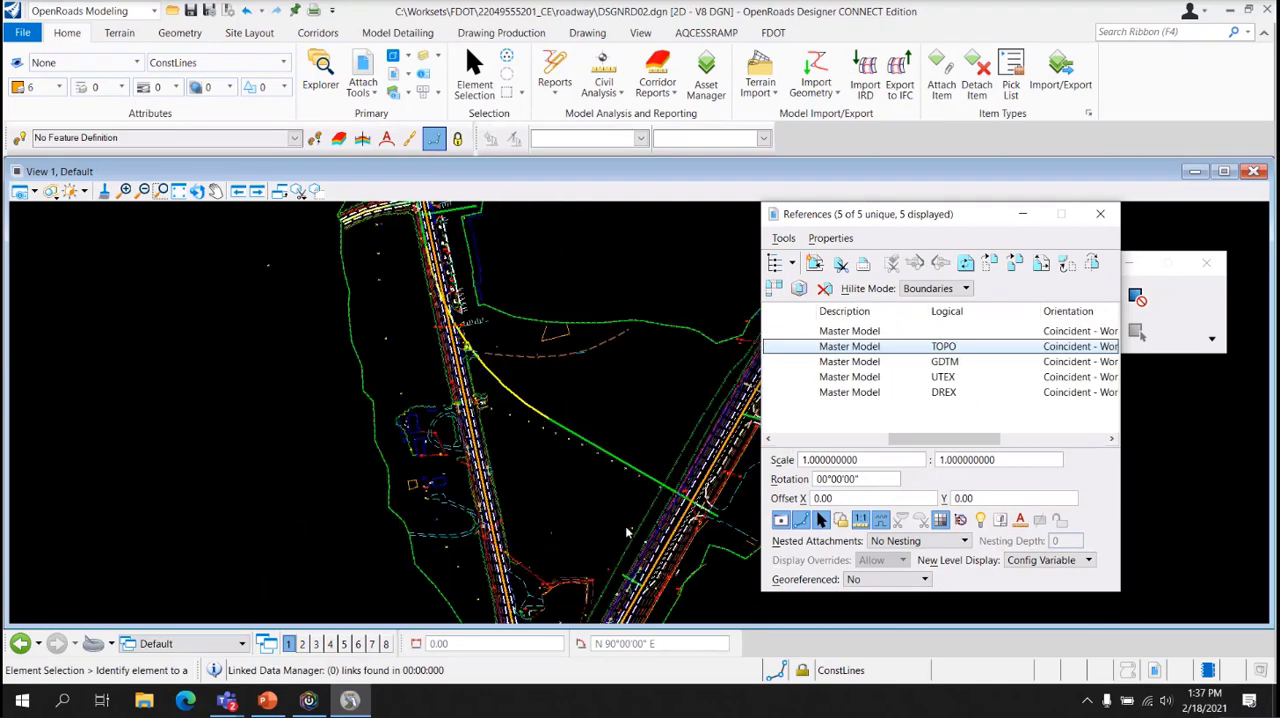
scroll(590, 536, up, 3)
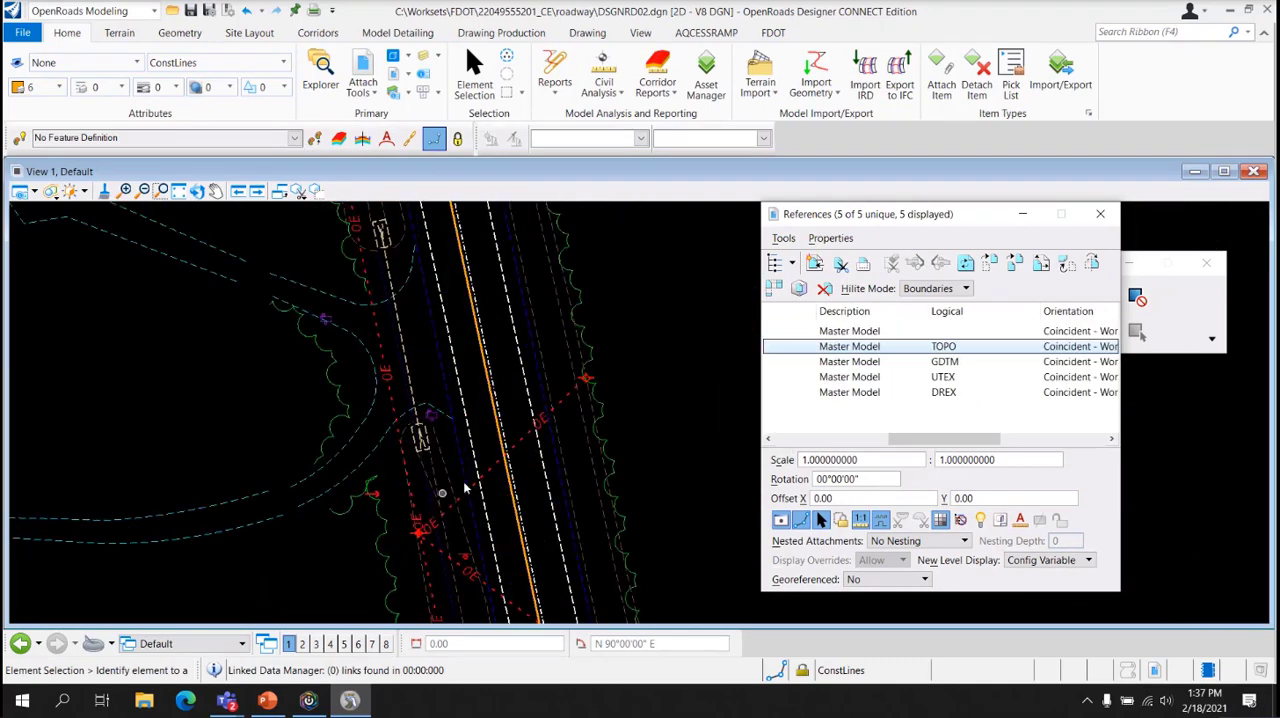
Hide the Visible Edges, Orientation and Presentation columns in the reference list
drag(945, 441, 952, 441)
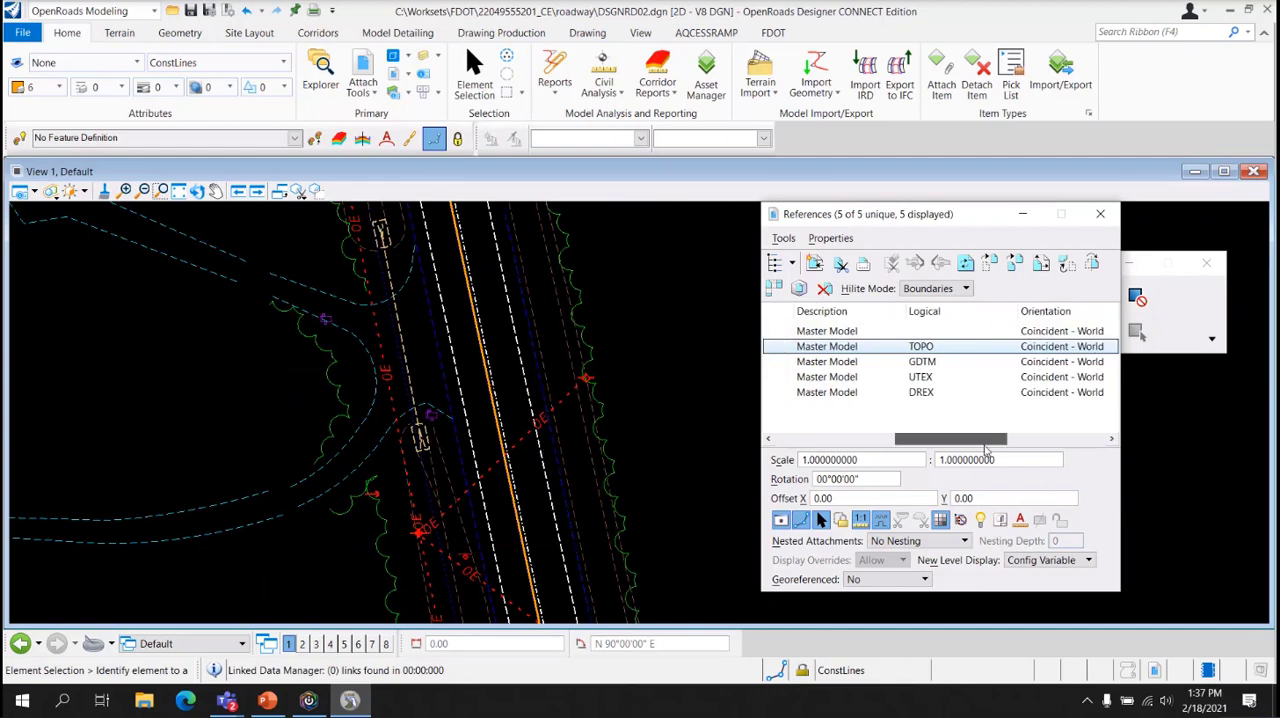
right_click(1010, 311)
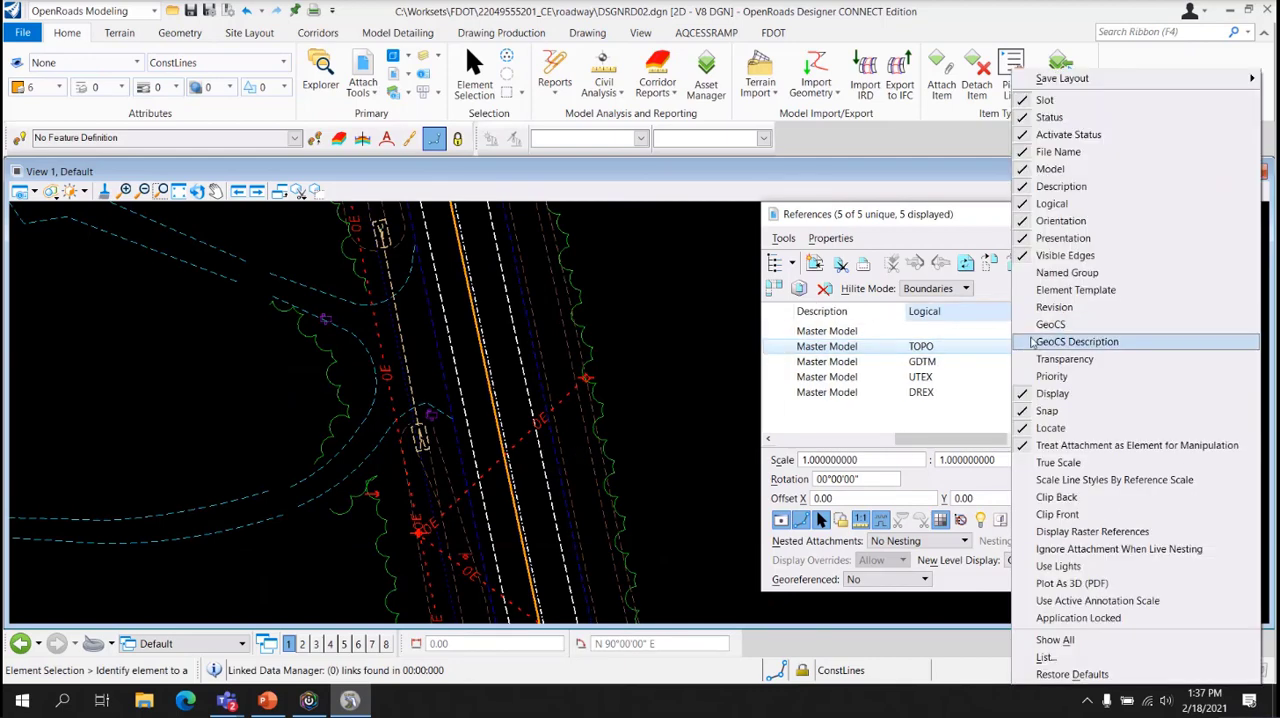
click(1064, 256)
right_click(1004, 305)
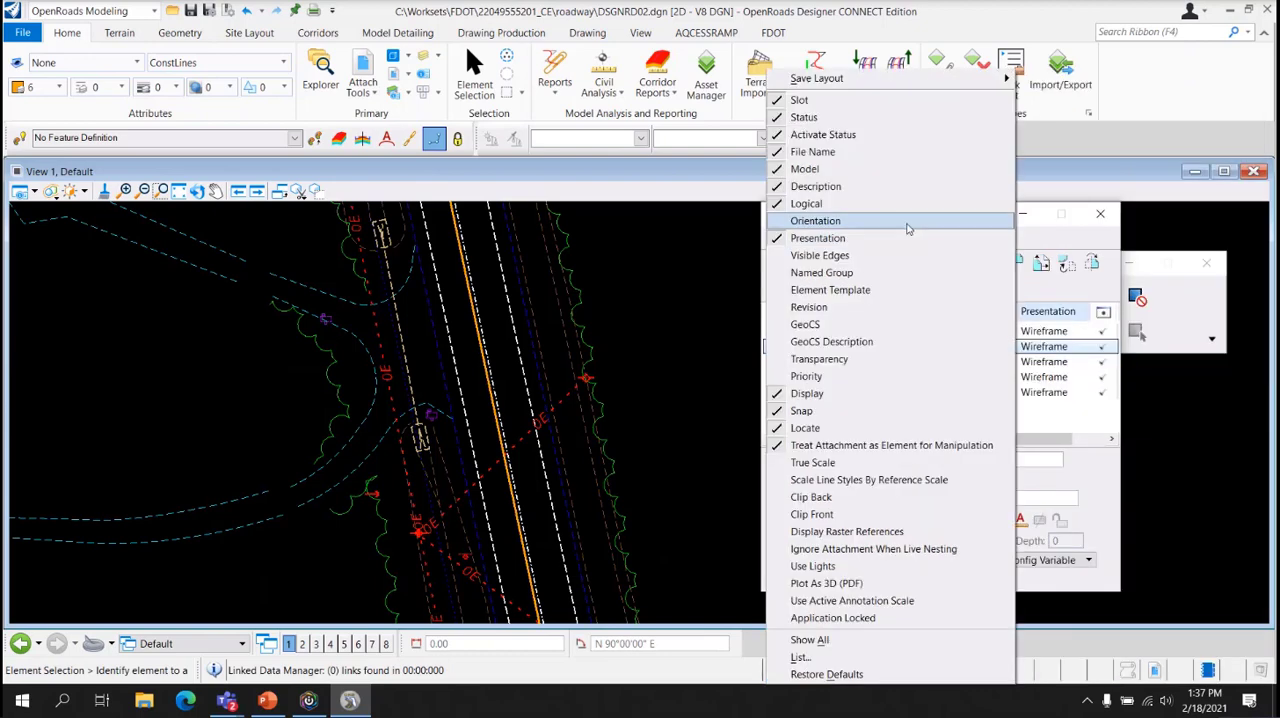
click(908, 238)
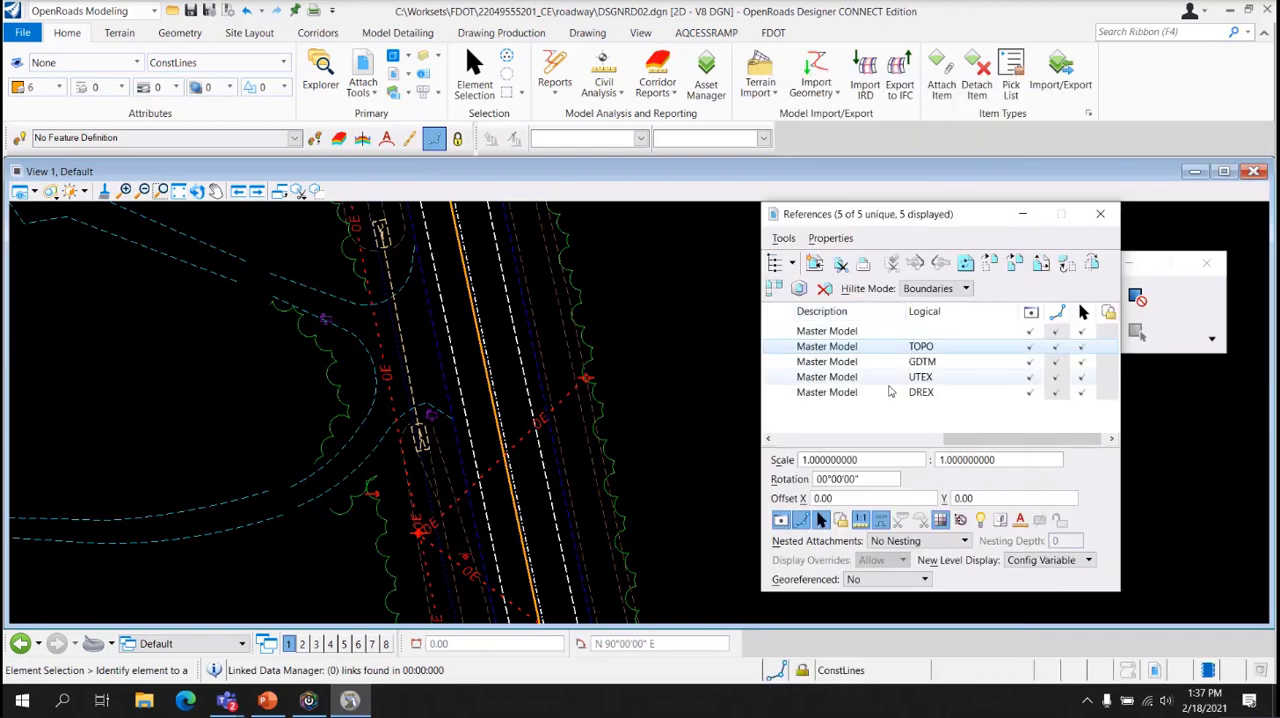
Toggle the display of the TOPO and GDTM survey references off and on to examine what each one contains
click(1031, 348)
click(1031, 350)
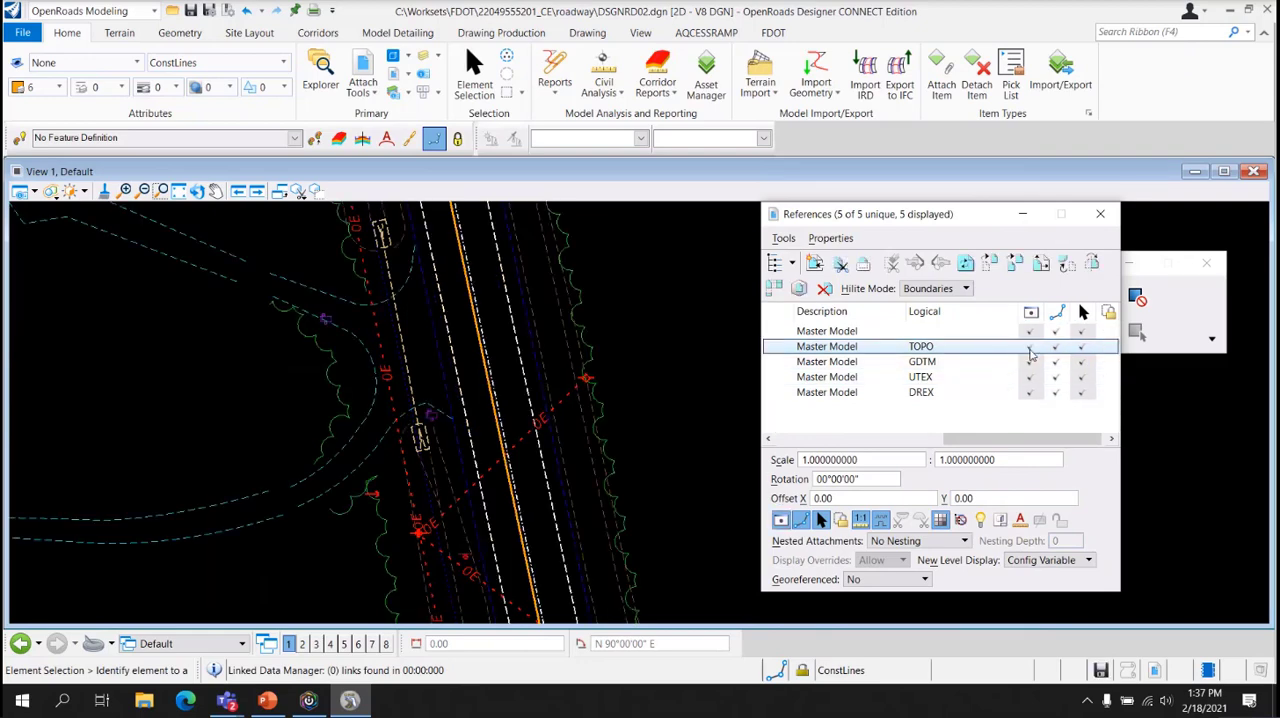
click(1031, 350)
click(1031, 352)
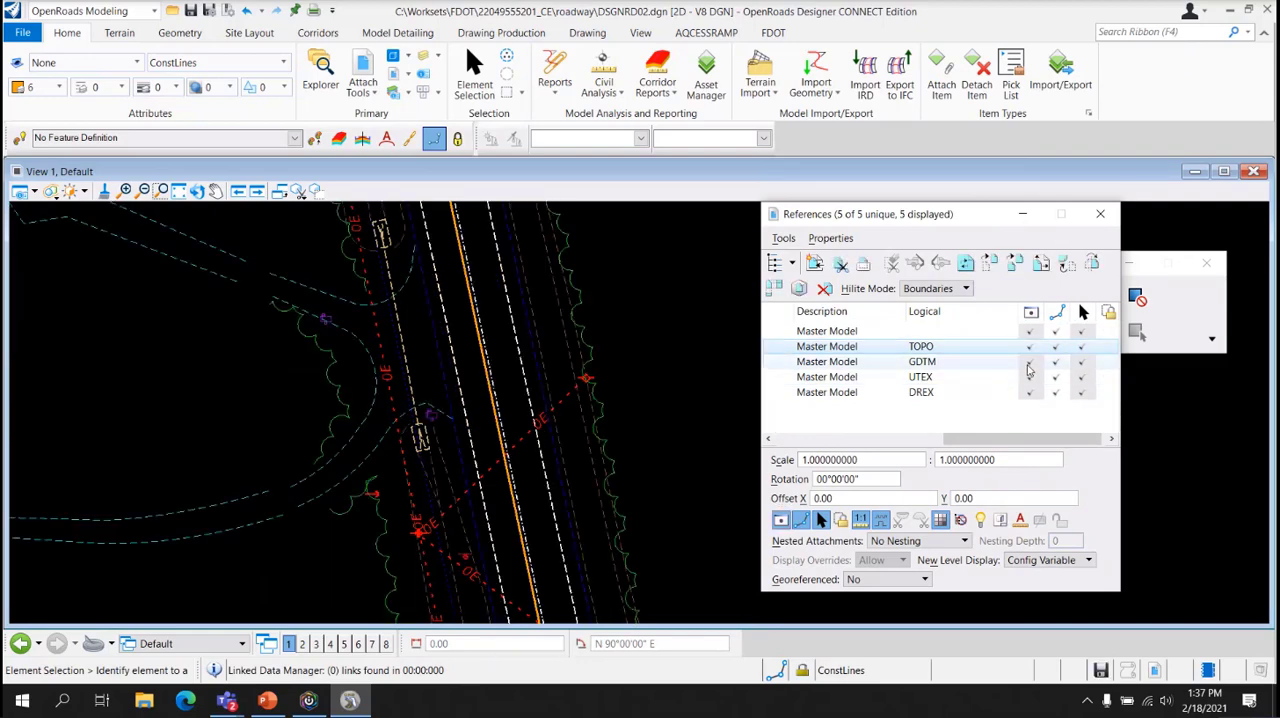
click(1029, 362)
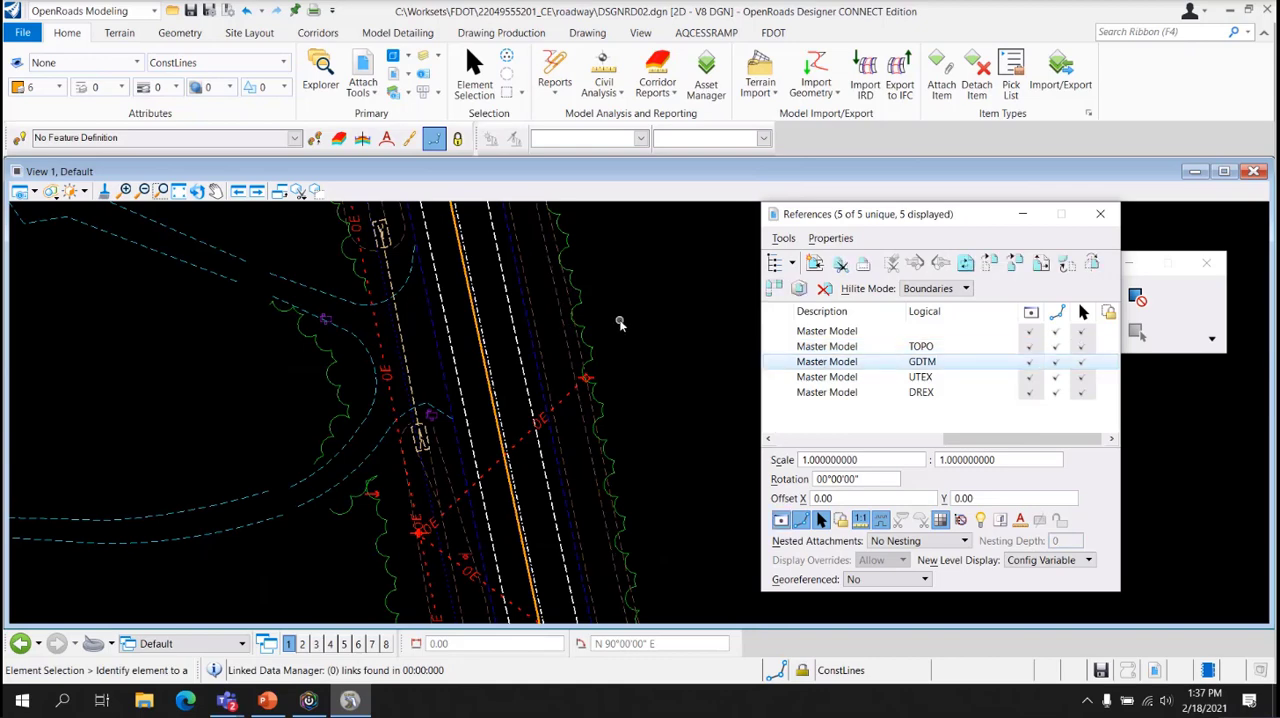
scroll(620, 323, down, 2)
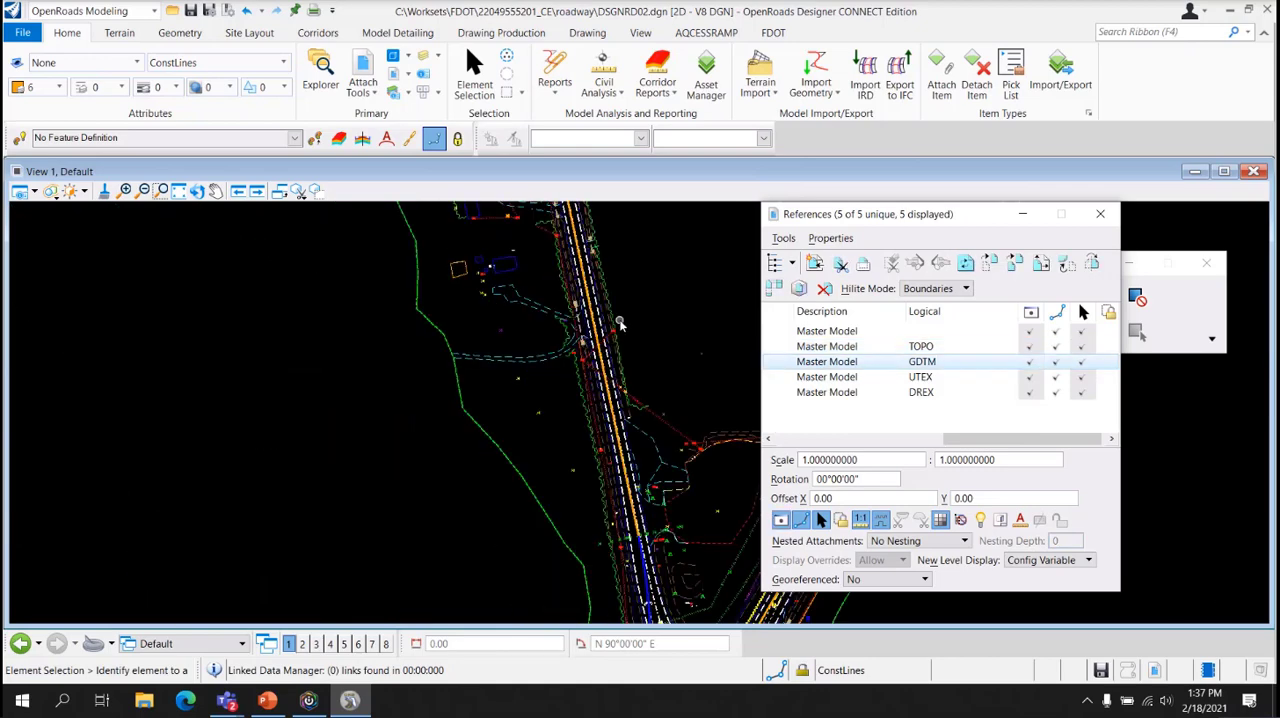
click(1031, 366)
Toggle the UTEX and DREX references off and on, inspect the drainage near the road junction, and return to the File Name column
click(1031, 378)
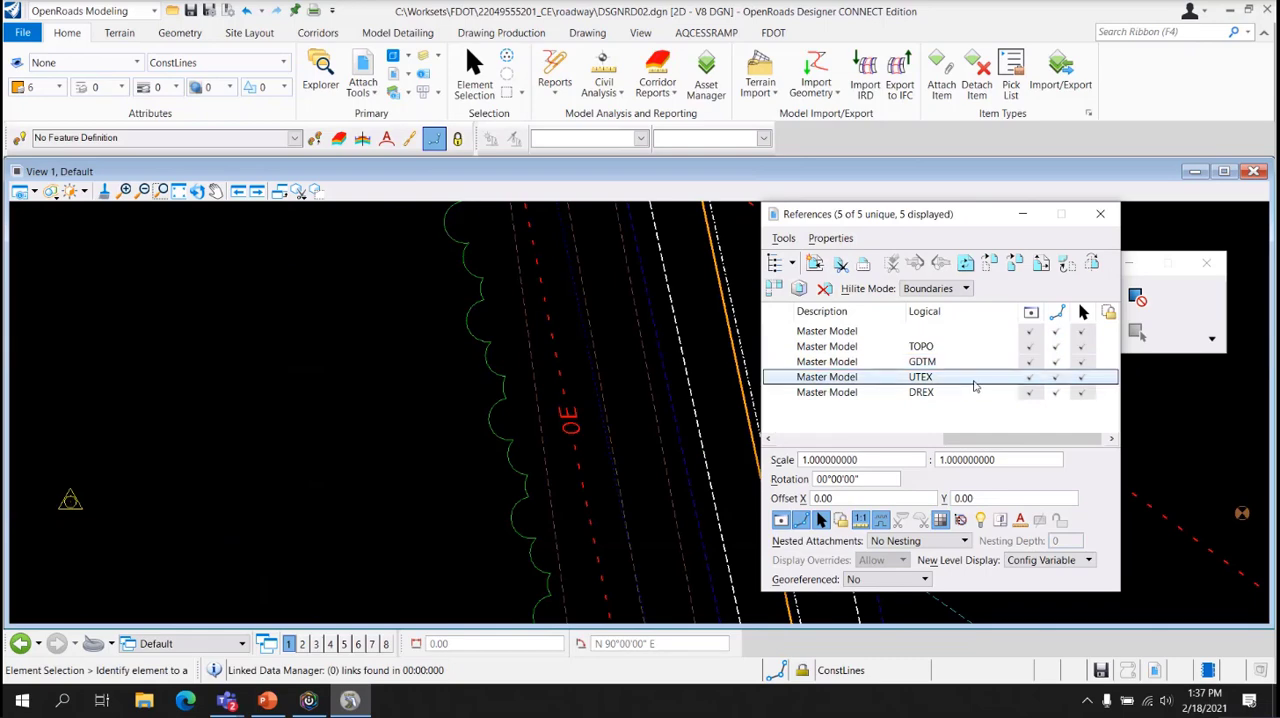
click(1032, 393)
click(1032, 395)
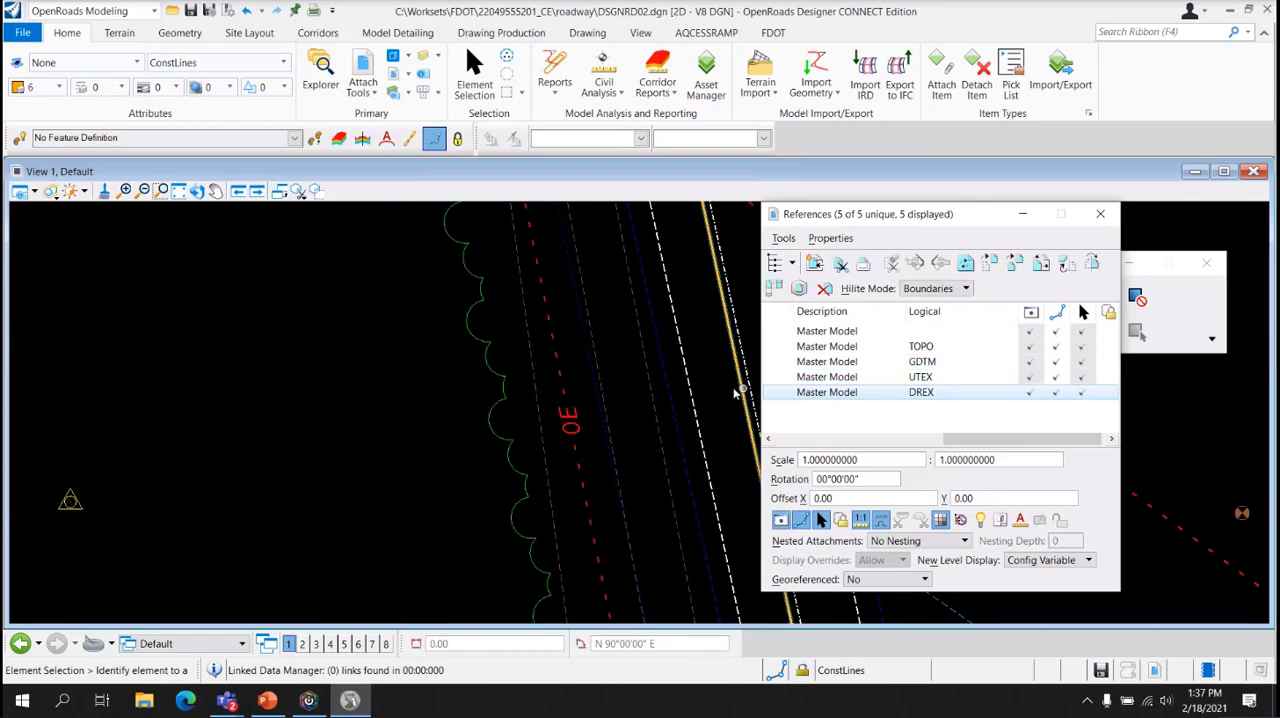
scroll(696, 391, down, 5)
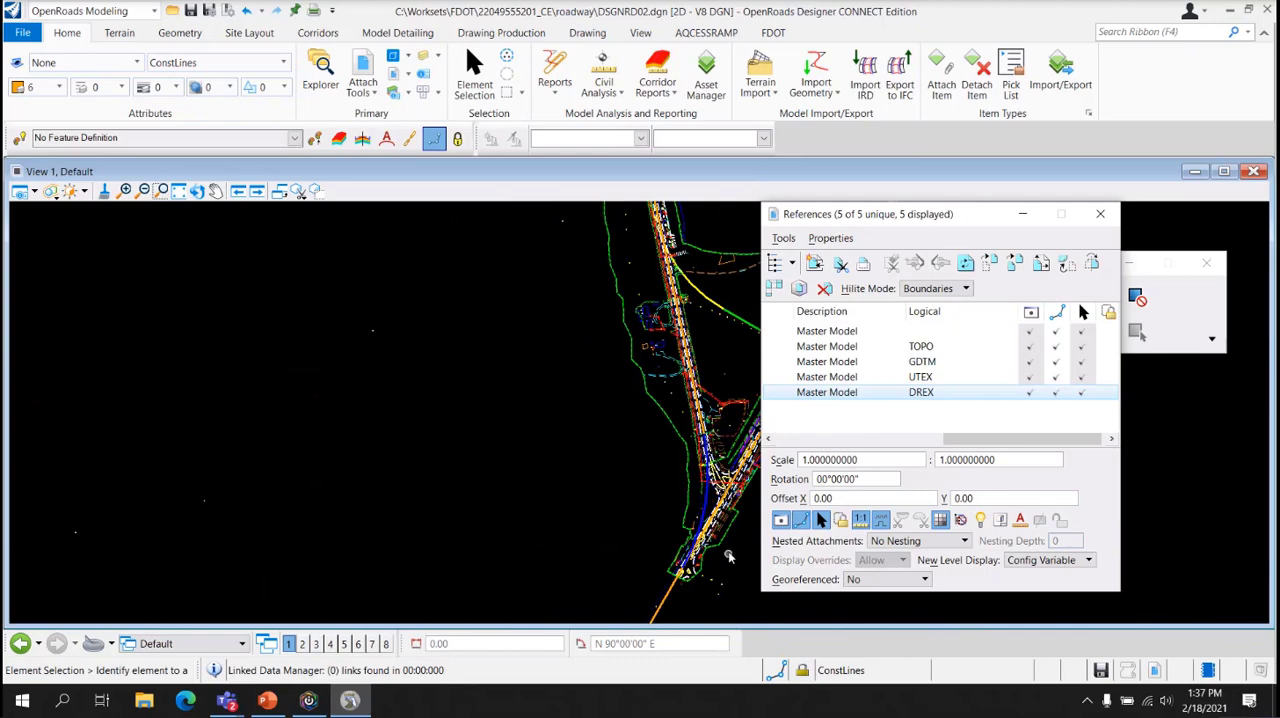
scroll(736, 502, up, 5)
click(995, 391)
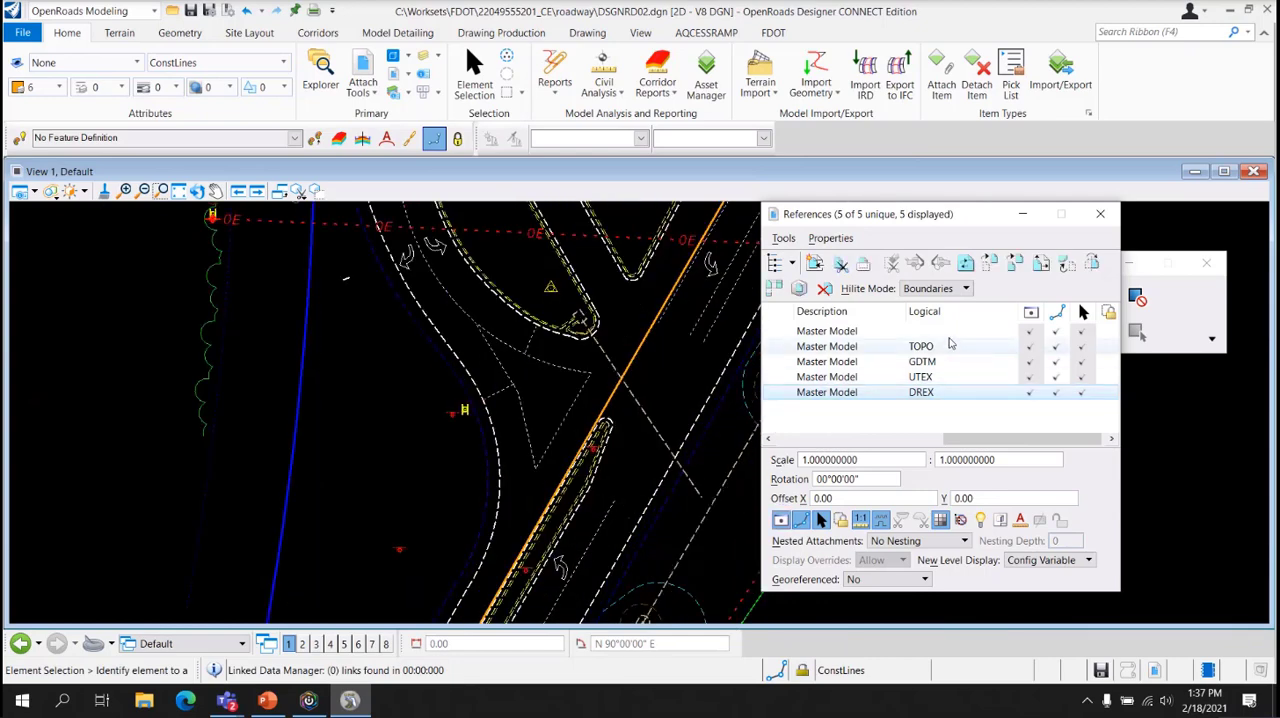
click(912, 441)
drag(912, 443, 825, 442)
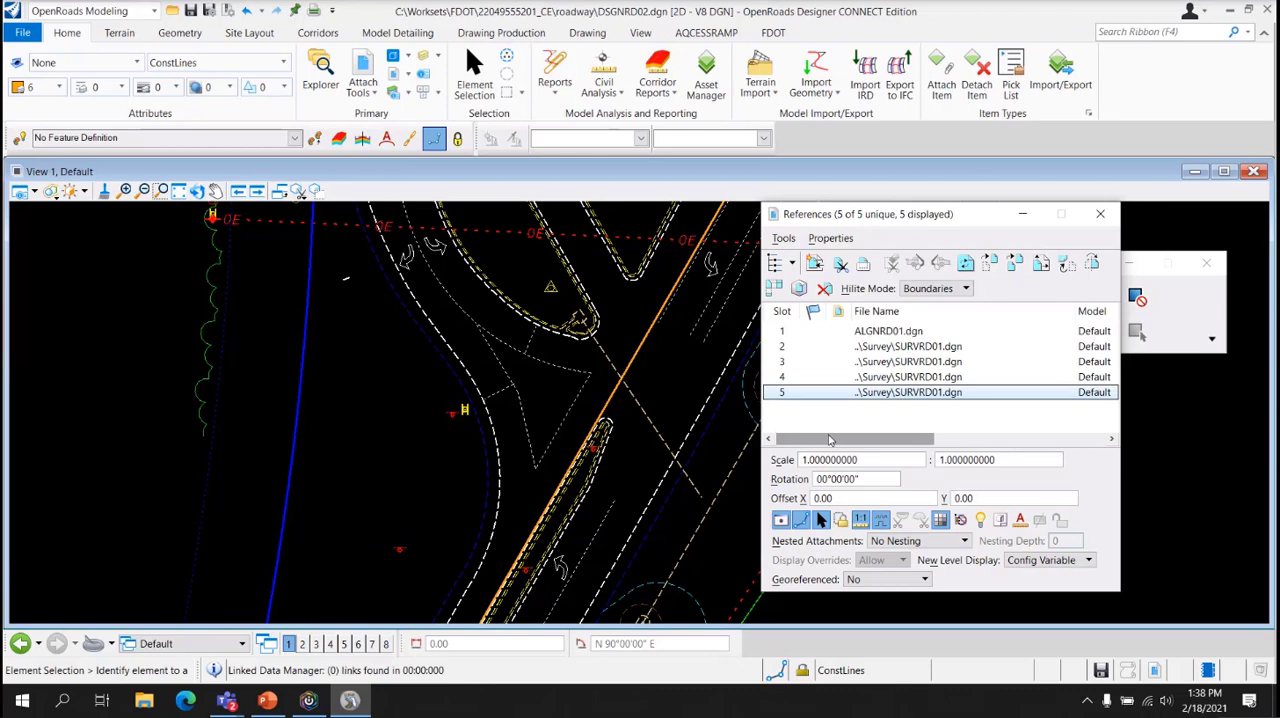